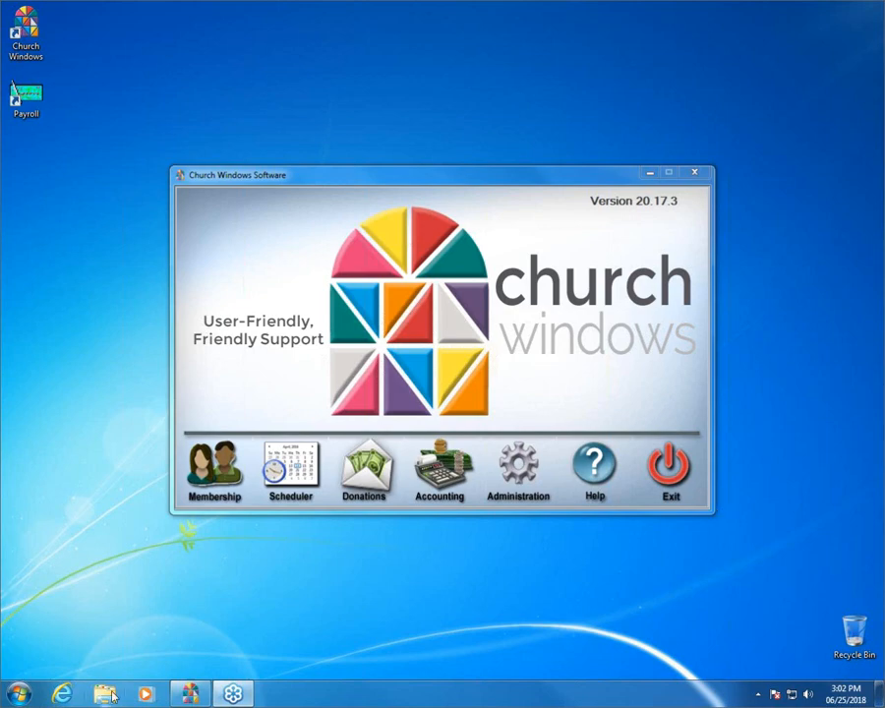
- Switch to Internet Explorer and open the Support Center page of the Church Windows website
left_click(61, 694)
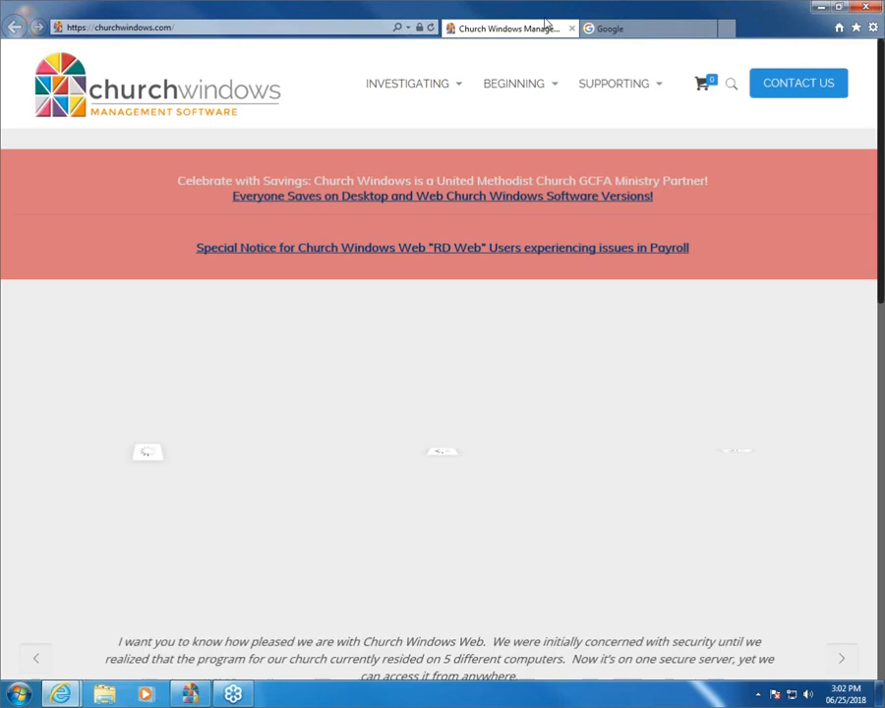
mouse_move(593, 94)
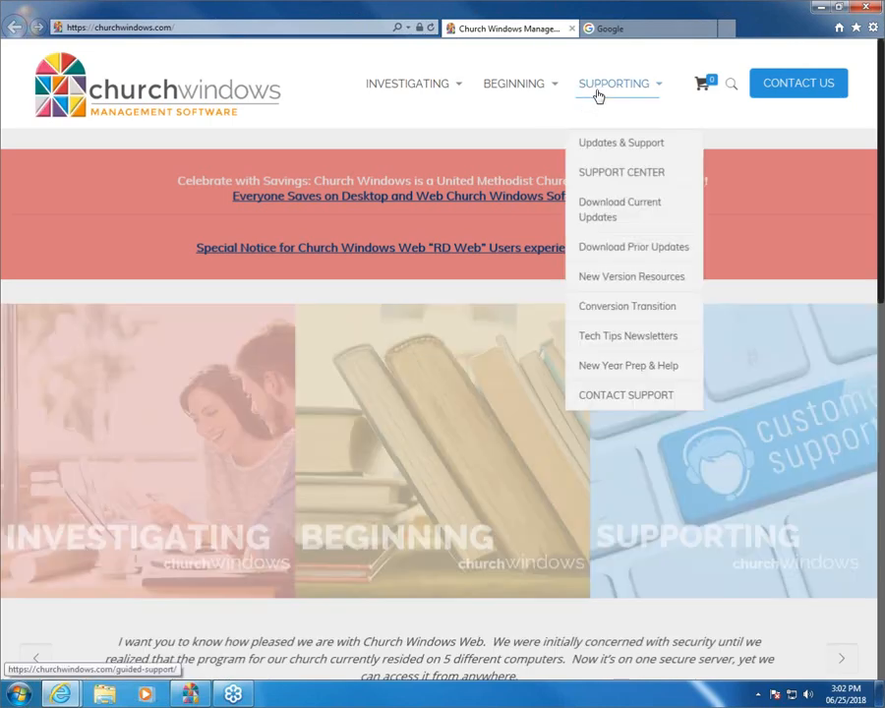
left_click(605, 175)
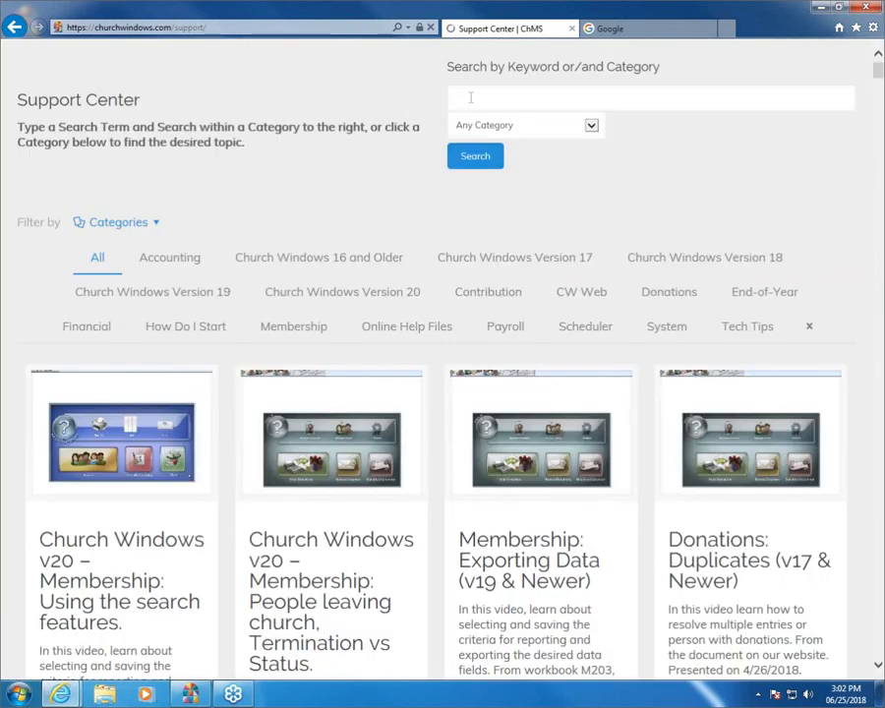
- Search the Support Center for "credit card" in any category
left_click(472, 101)
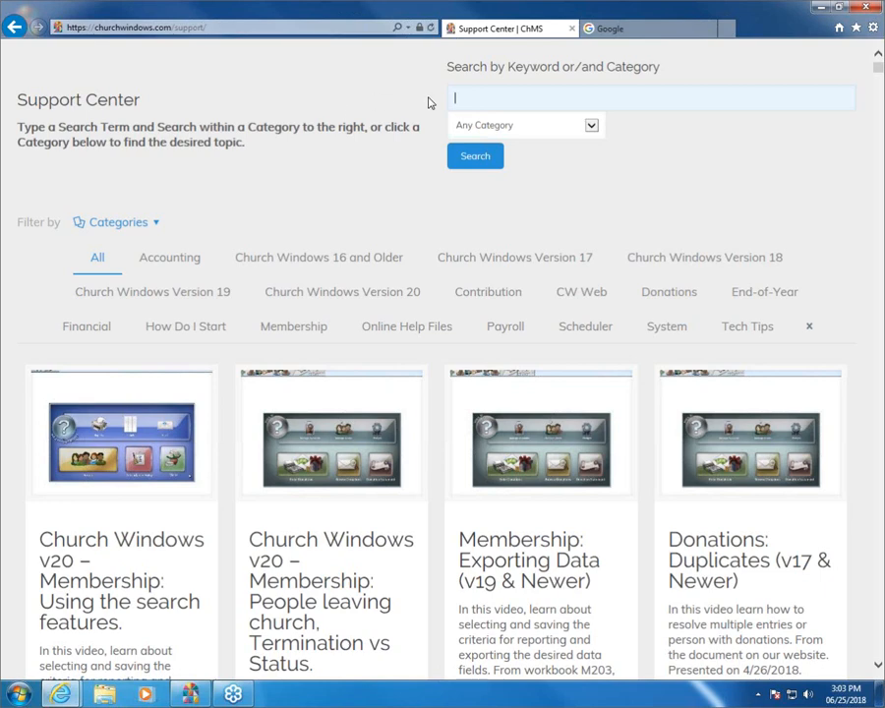
scroll(710, 229, "up", 1)
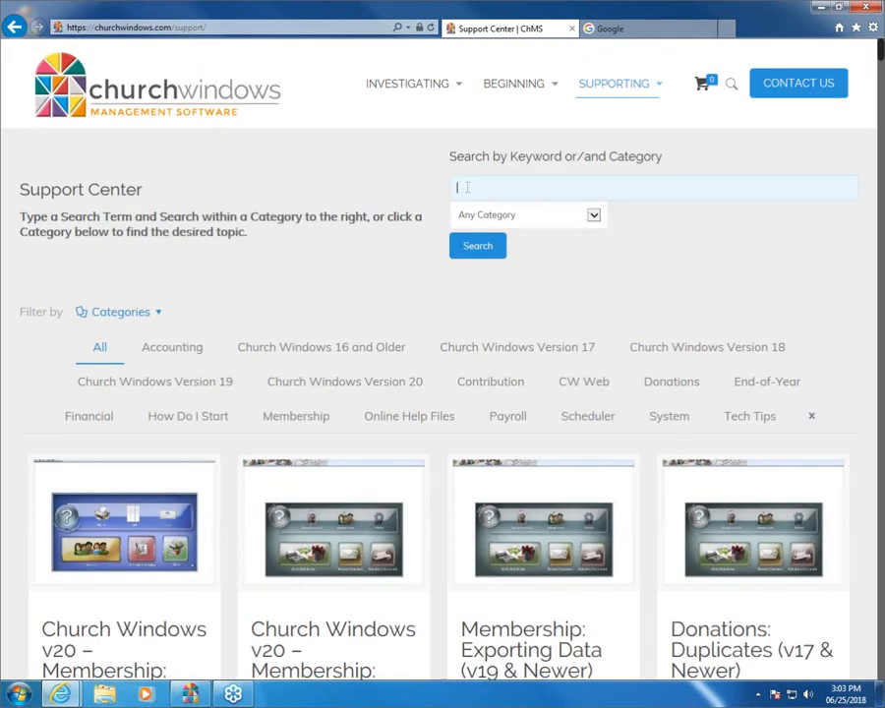
type("creidt")
key("BackSpace")
key("BackSpace")
key("BackSpace")
type("dit card")
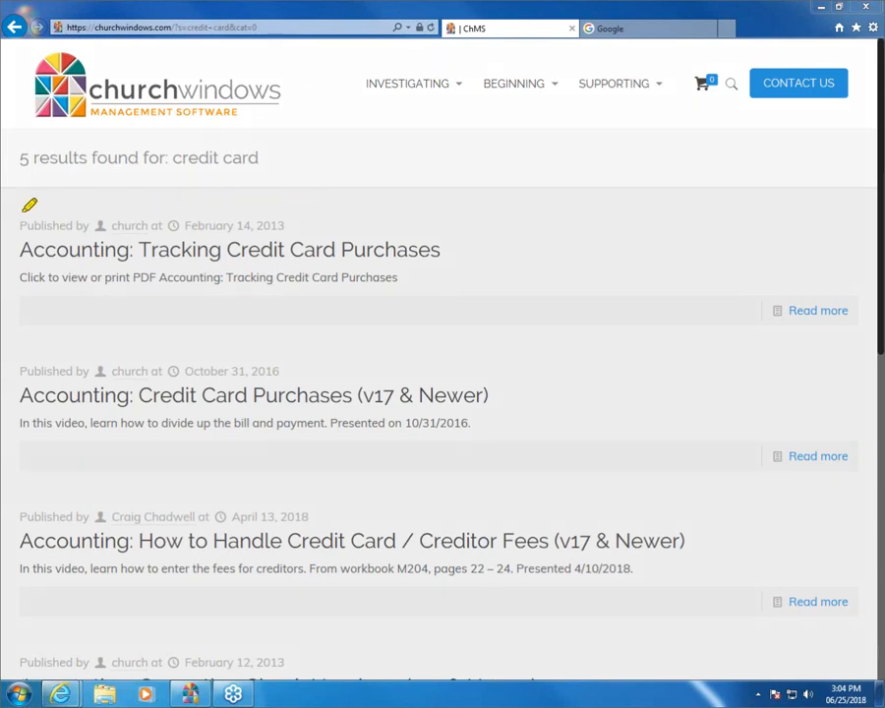
- Highlight the article "Accounting: Tracking Credit Card Purchases" in the results, clear the marking and close the browser
mouse_move(21, 210)
left_mouse_down()
mouse_move(403, 211)
mouse_move(519, 300)
mouse_move(18, 287)
mouse_move(27, 242)
mouse_move(315, 280)
left_mouse_up()
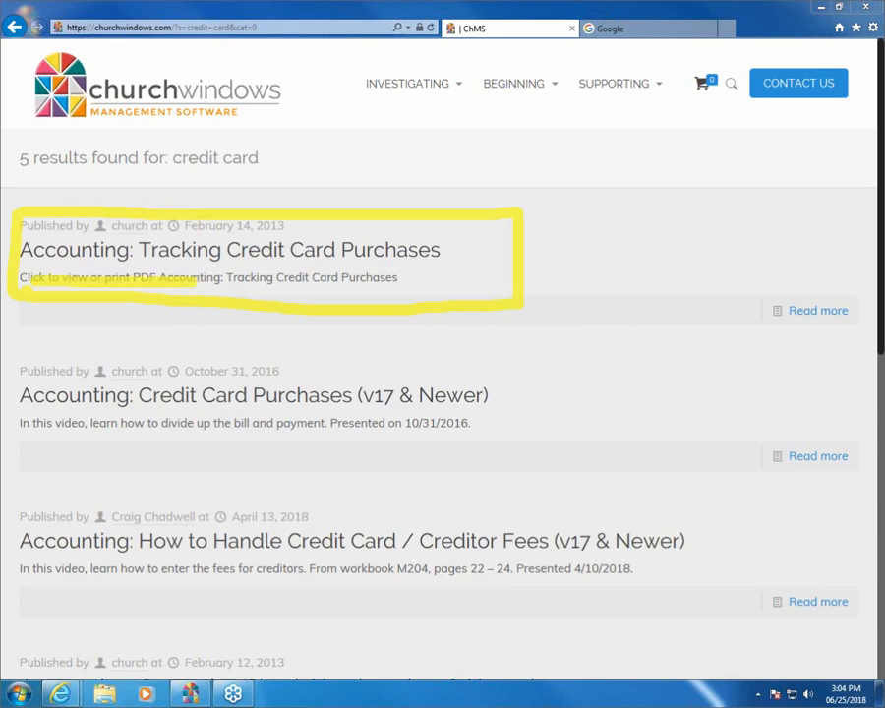
key("Escape")
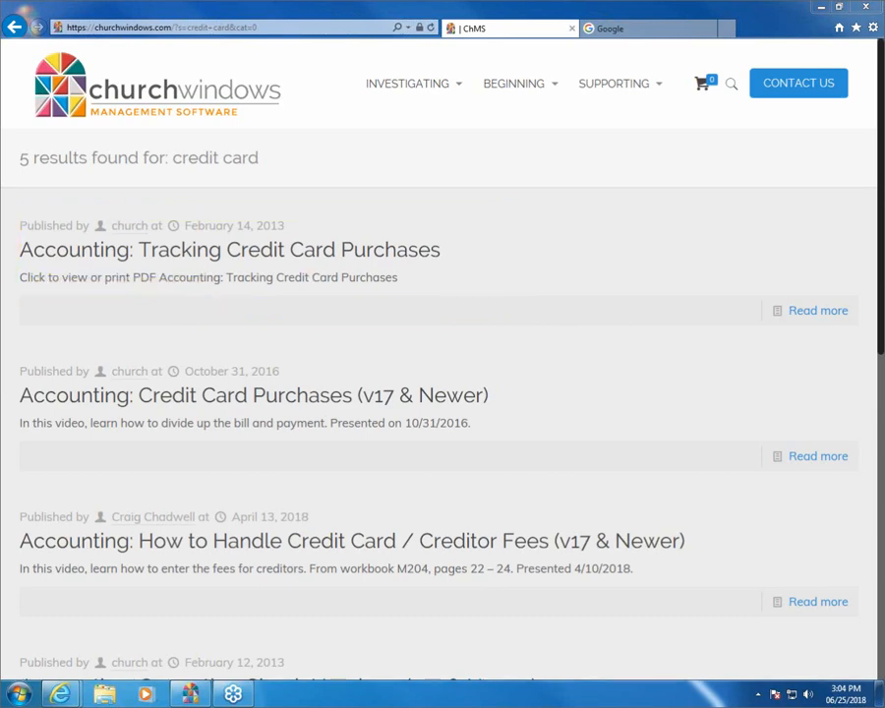
left_click(708, 29)
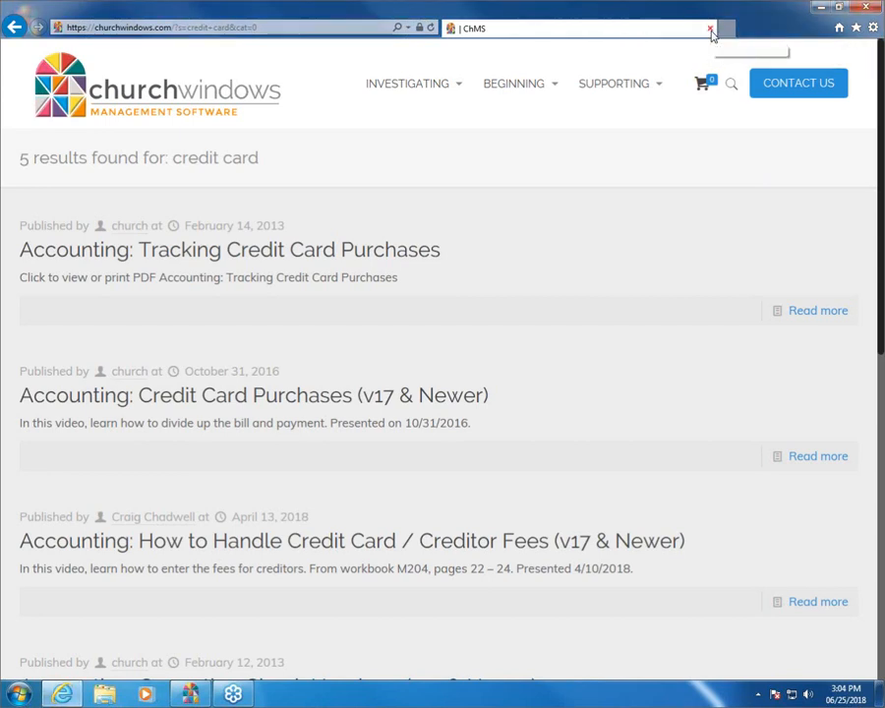
left_click(871, 6)
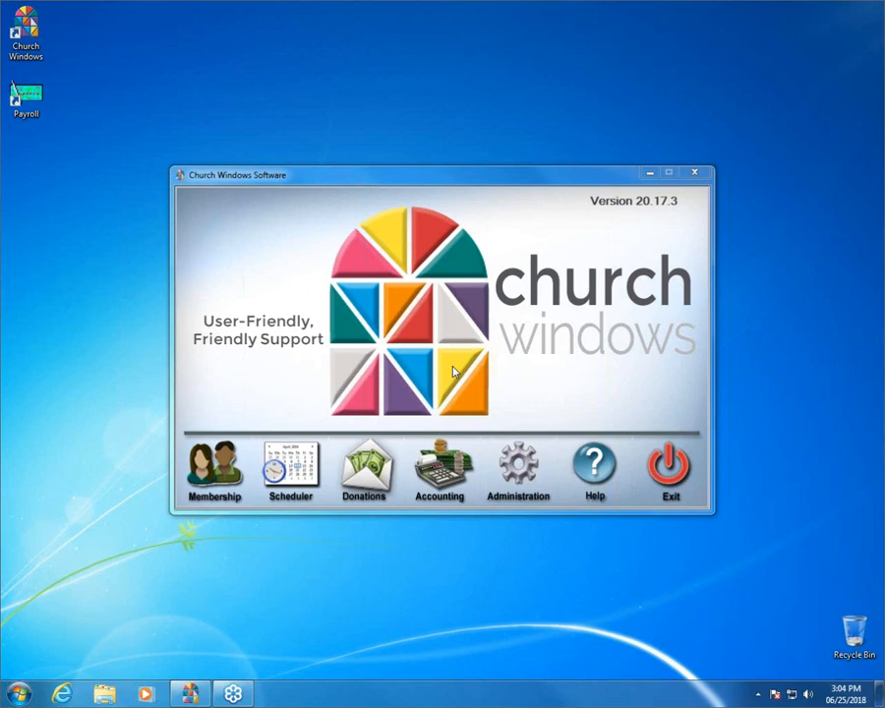
- Open the chart of accounts in the Accounting module and find the VISA - Chase Bank account
left_click(442, 469)
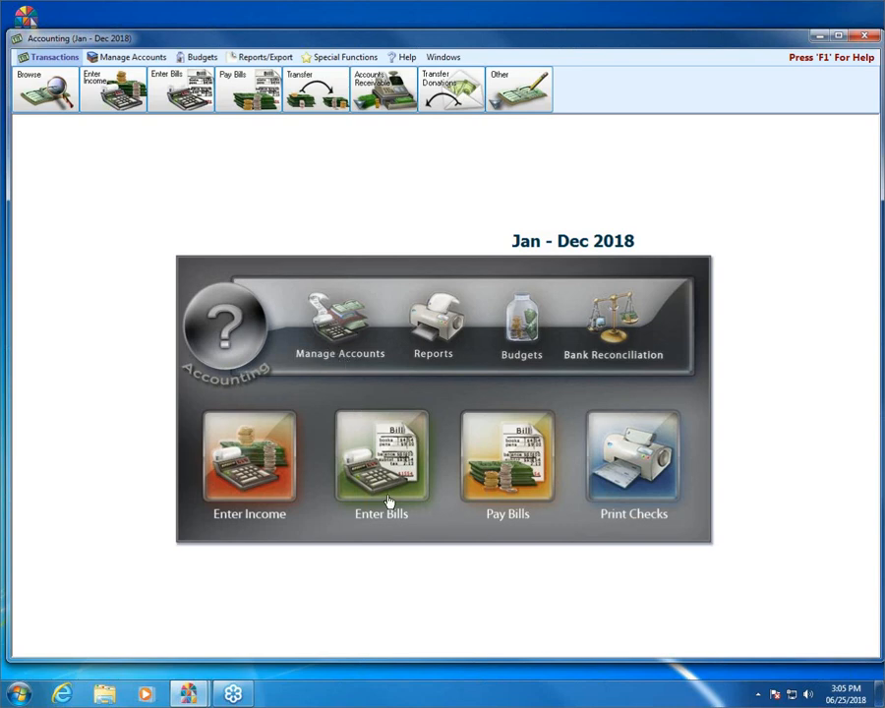
left_click(334, 328)
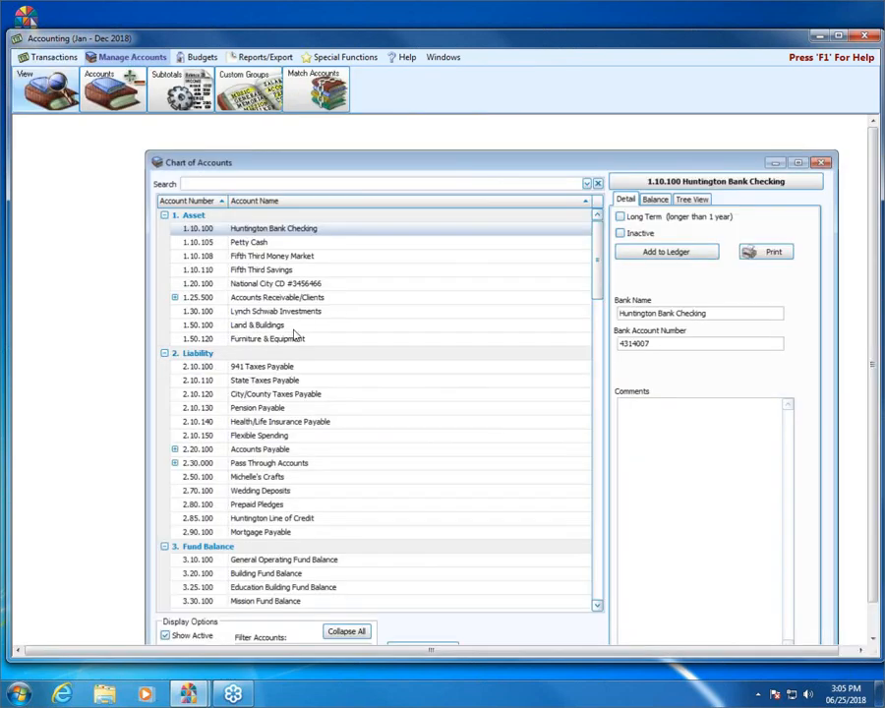
left_click(212, 184)
type("vida")
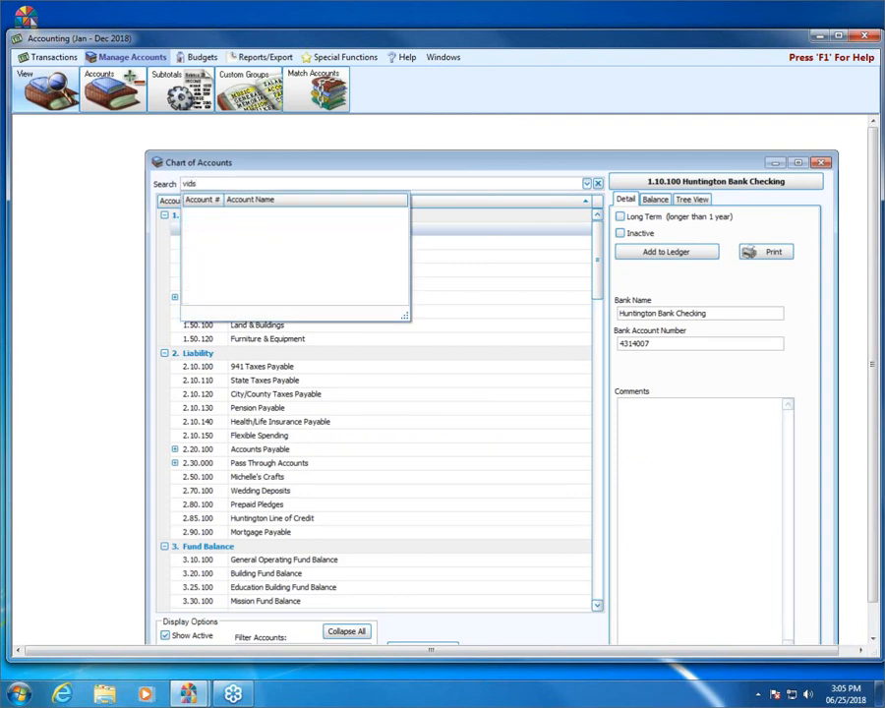
key("BackSpace")
key("BackSpace")
type("s")
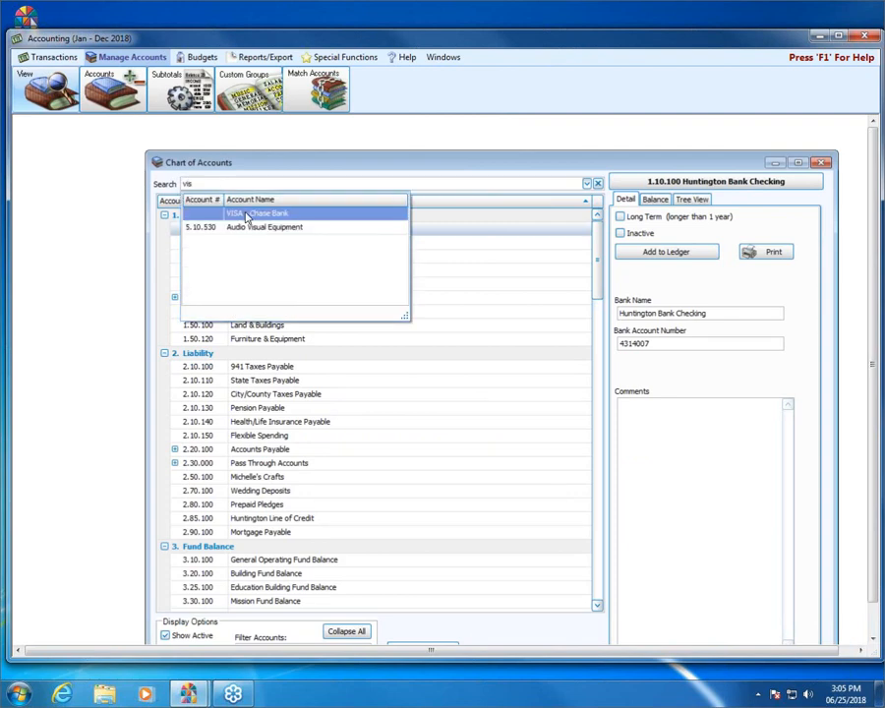
left_click(248, 213)
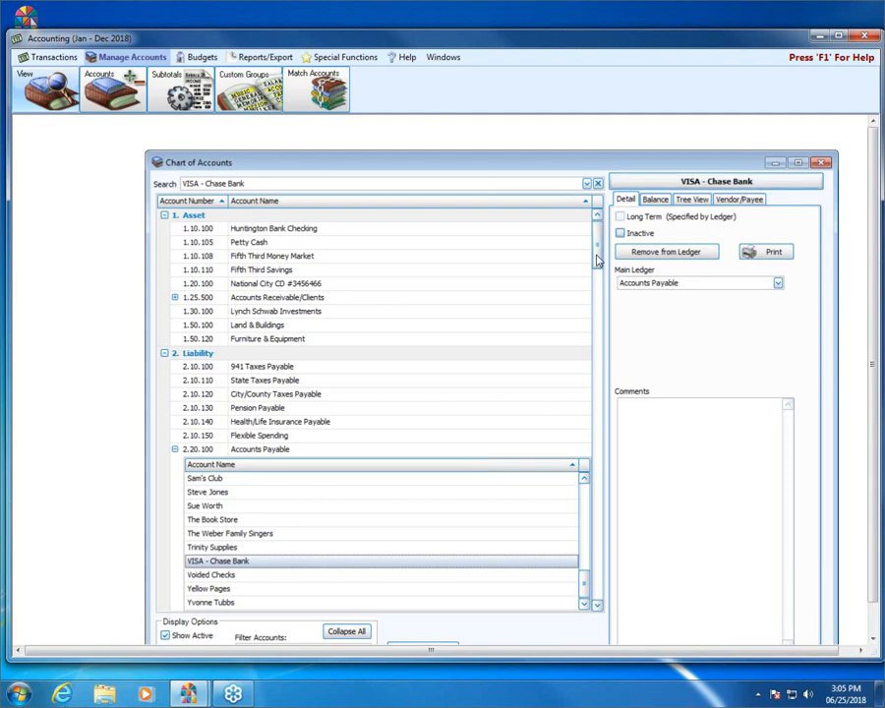
- Highlight VISA - Chase Bank and its parent Accounts Payable ledger, then close the chart of accounts
left_click_drag(602, 257, 602, 282)
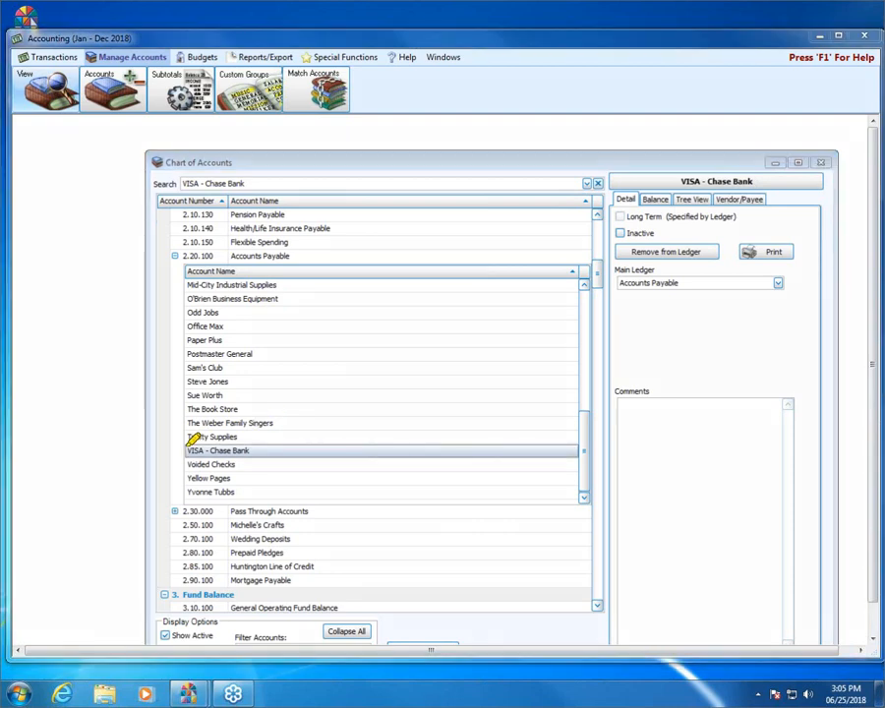
left_click_drag(120, 449, 186, 449)
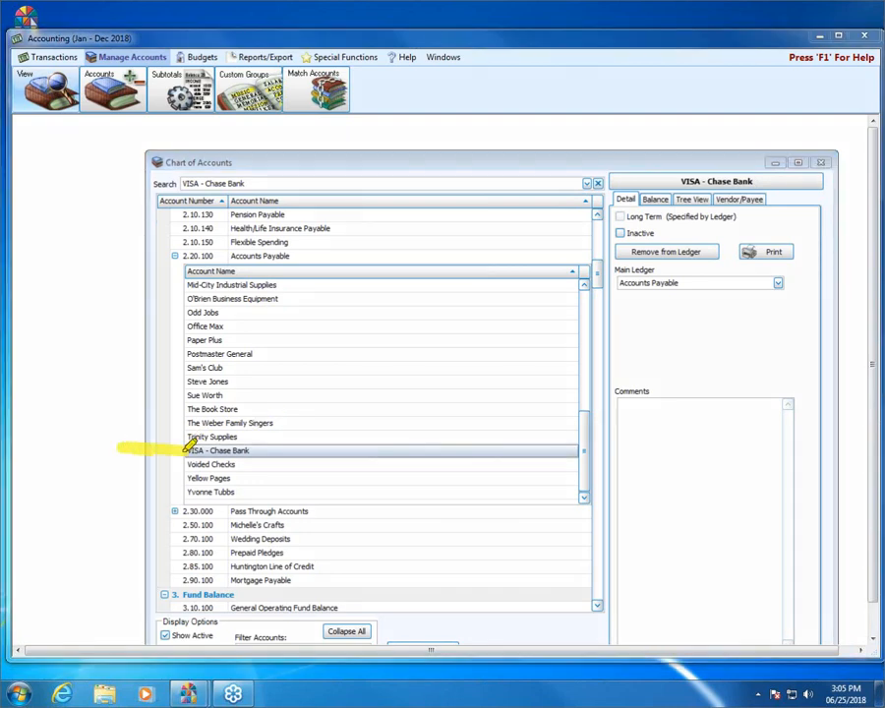
left_click_drag(203, 256, 323, 255)
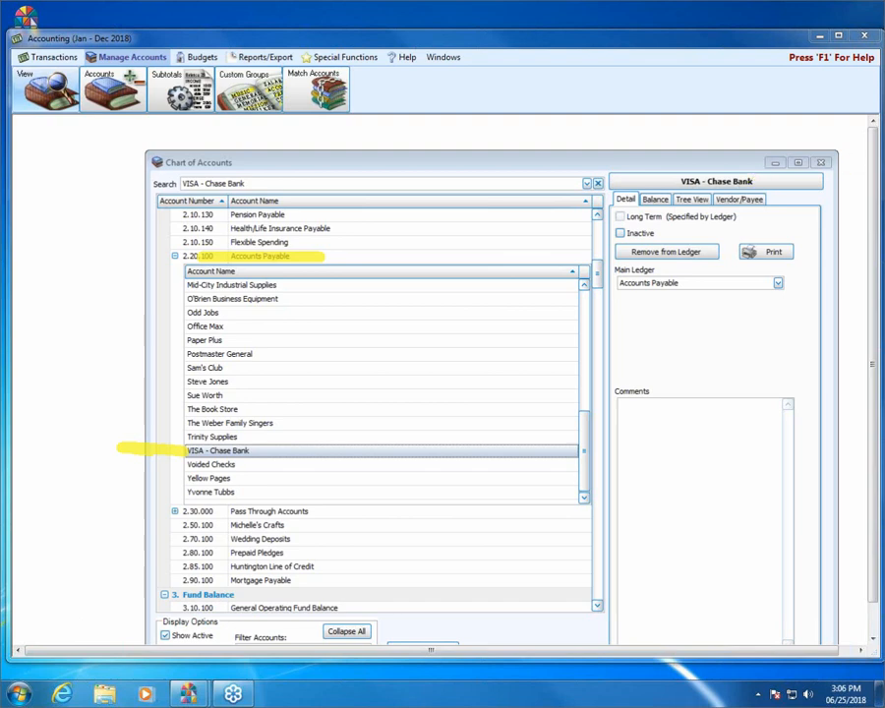
left_click(823, 163)
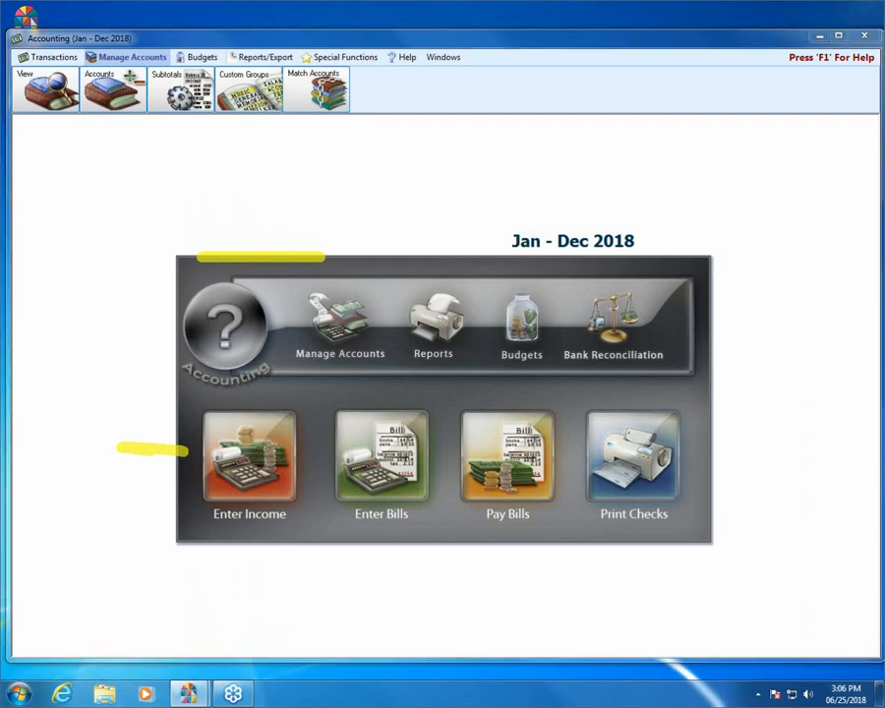
- Start a new bill dated 05/29/2018 with VISA - Chase Bank as the vendor
left_click(360, 467)
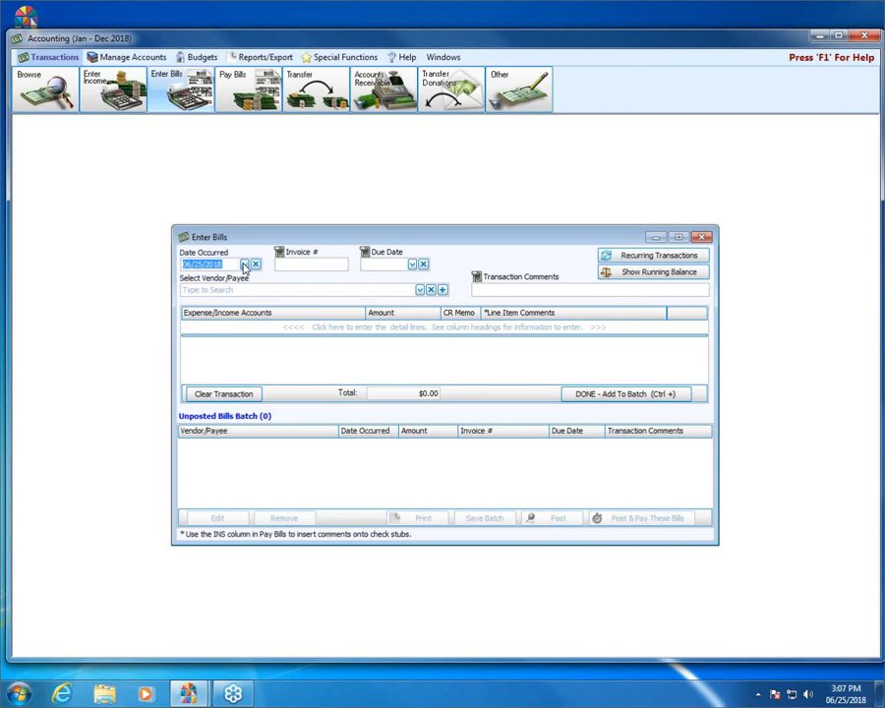
left_click(245, 265)
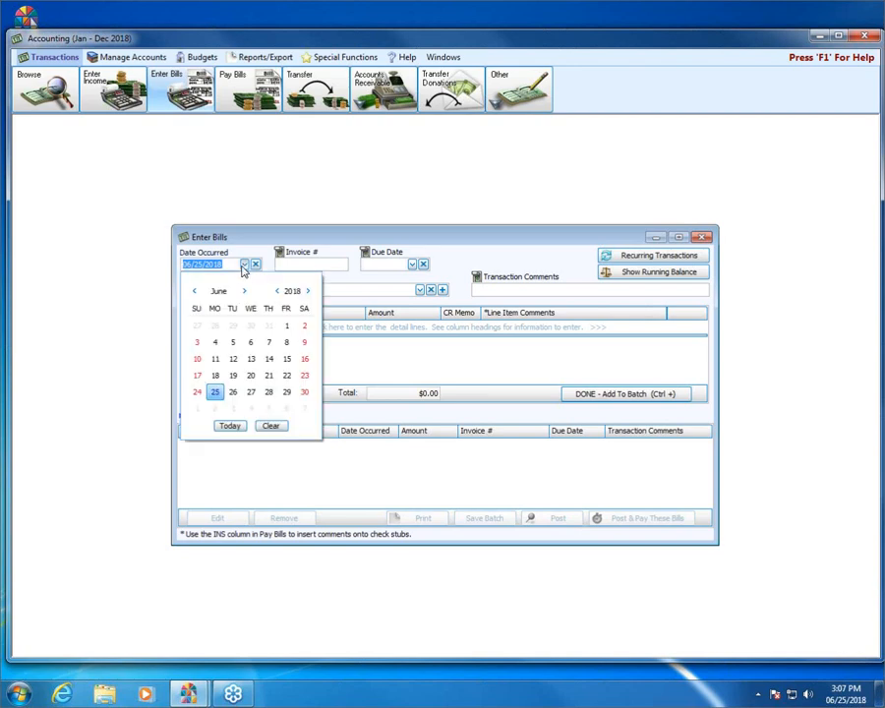
left_click(194, 294)
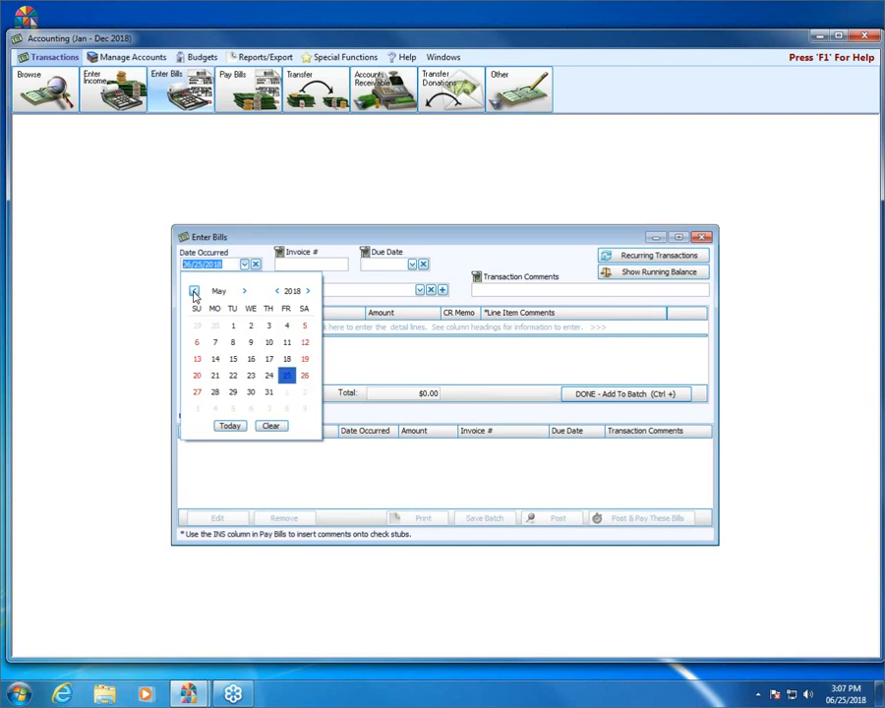
left_click(229, 392)
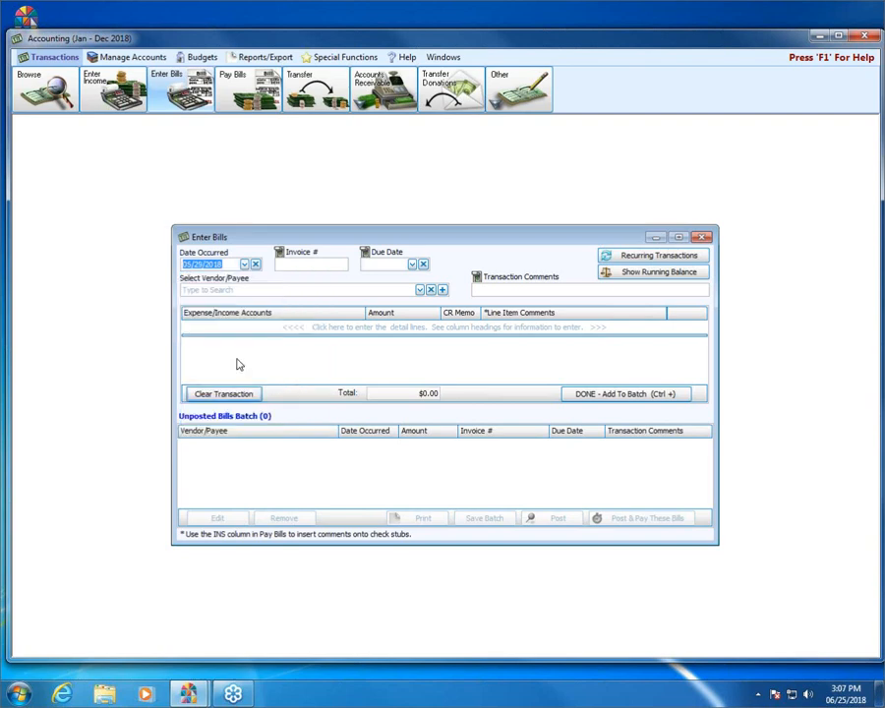
left_click(227, 288)
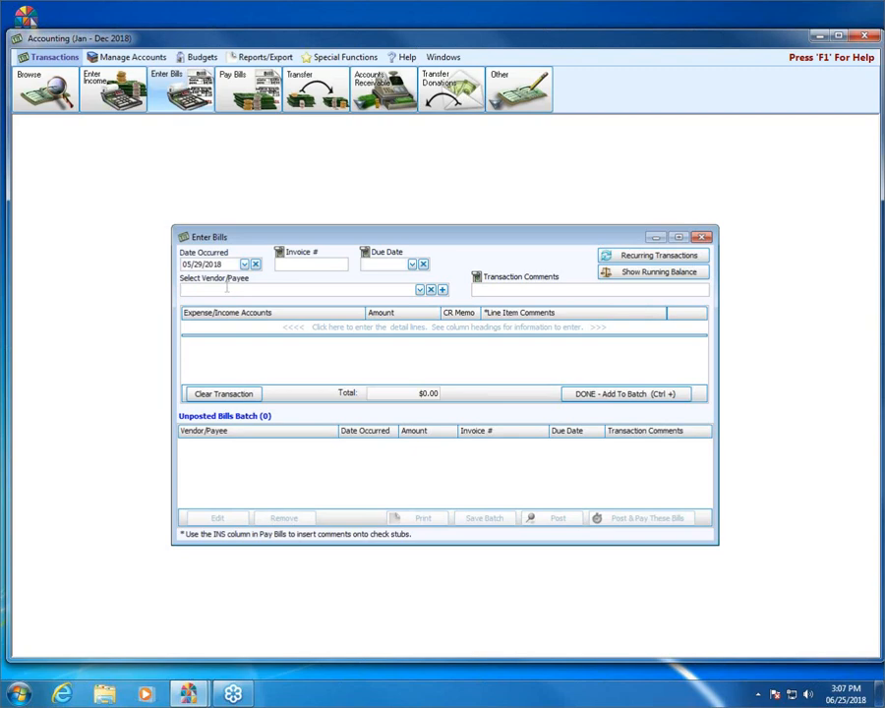
type("vis")
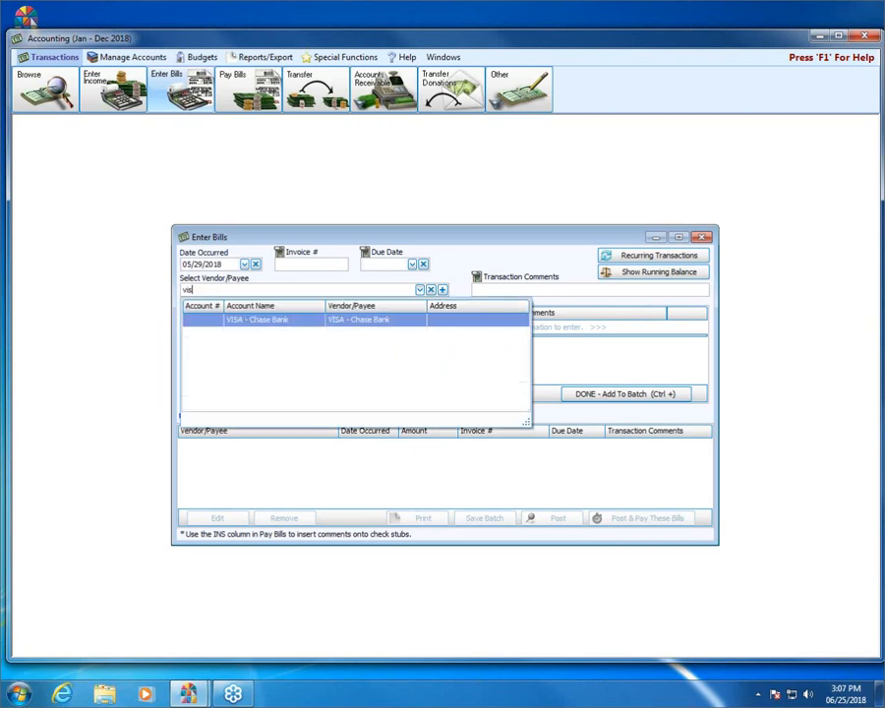
left_click(240, 321)
- Add a 32.00 detail line for account 5.10.450 - Office Expense with the line comment "Printer Paper - Office max"
left_click(274, 337)
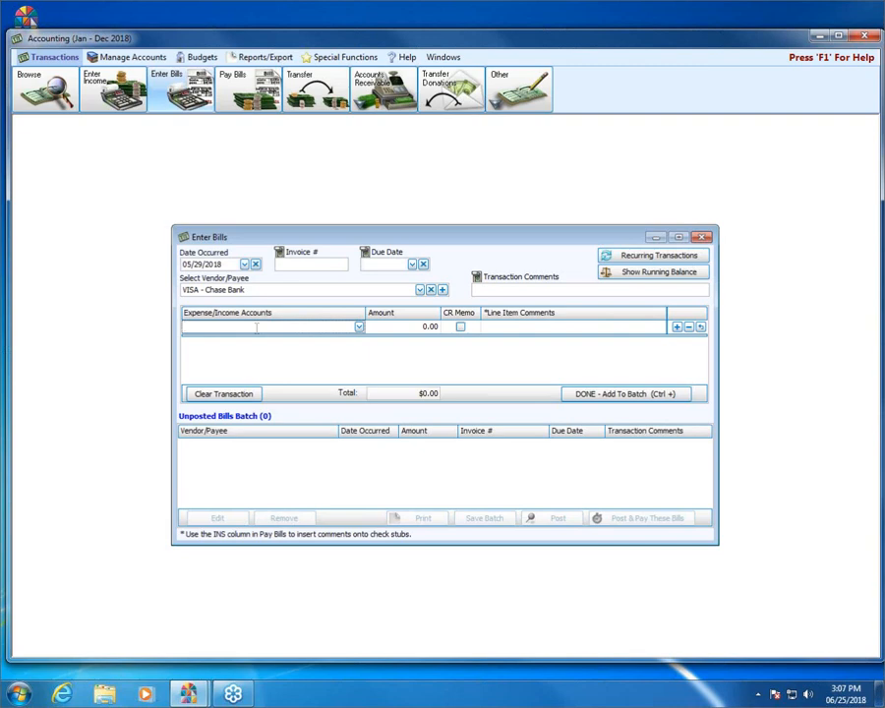
type("offic")
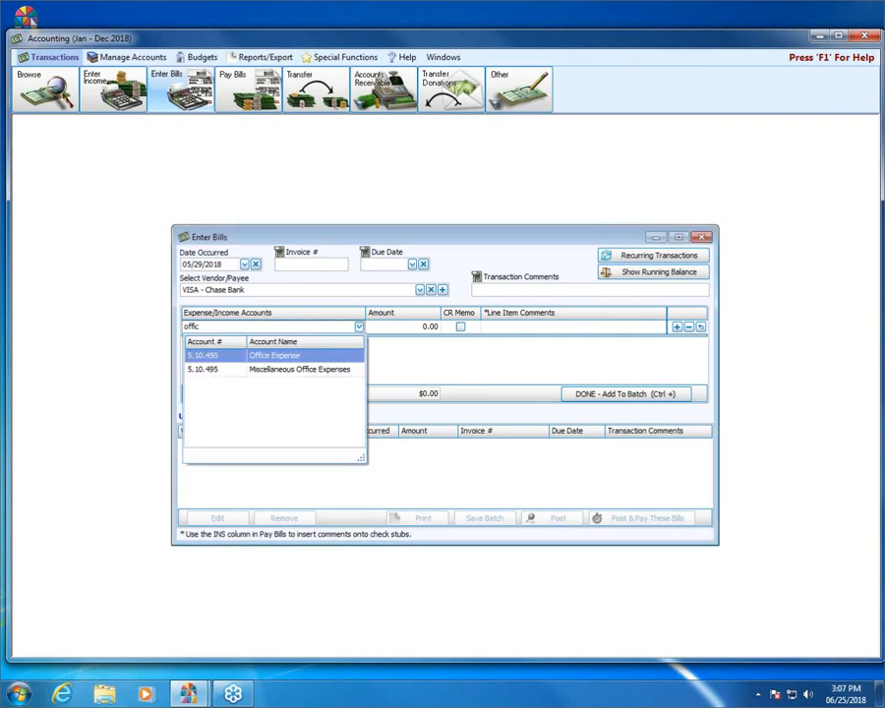
key("Tab")
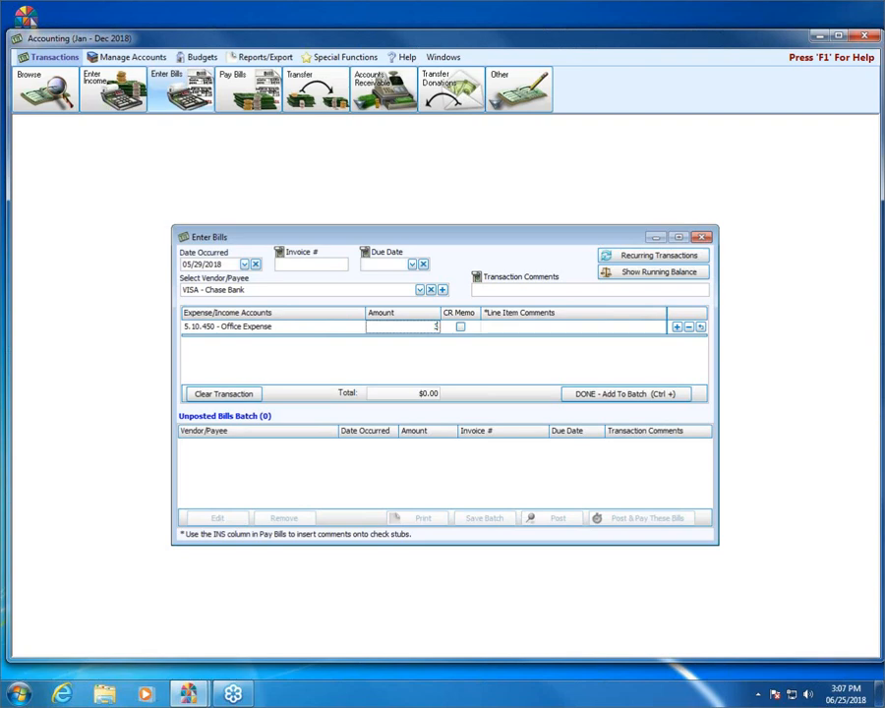
type("32.00")
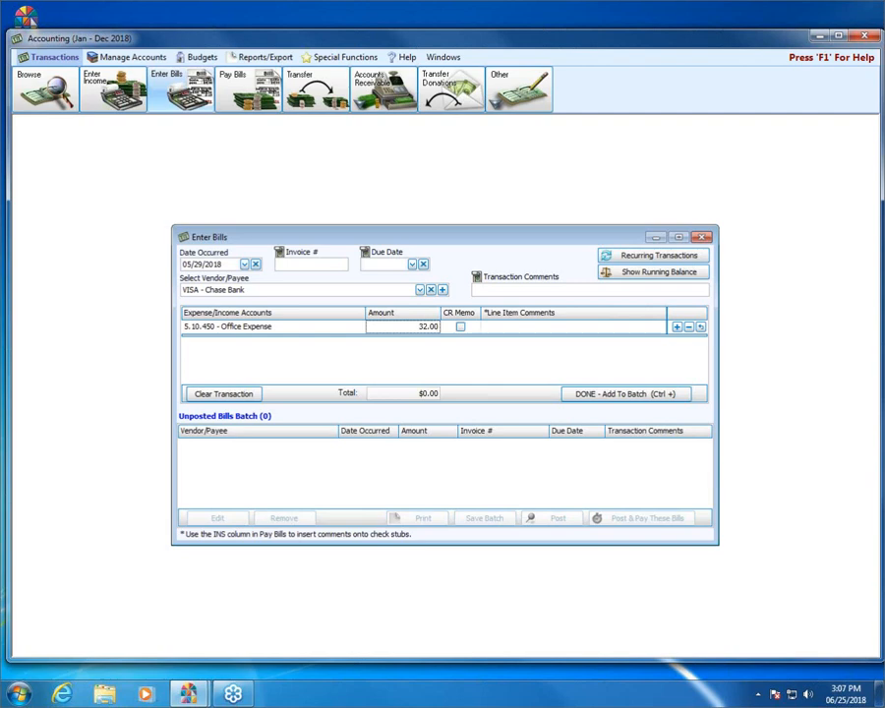
left_click(526, 329)
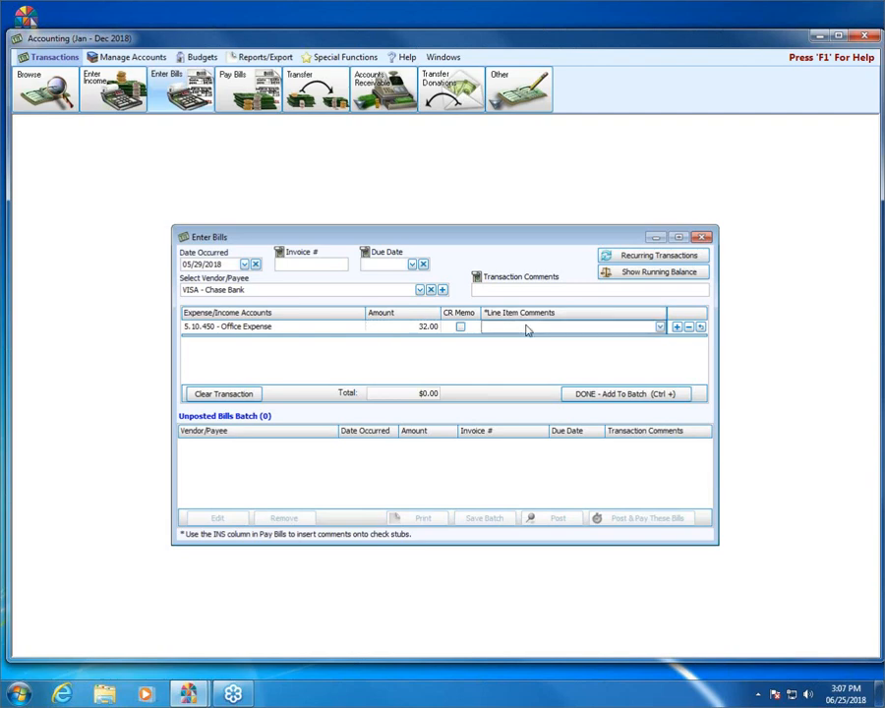
type("Printer Paper -")
type("Office max")
left_click(675, 326)
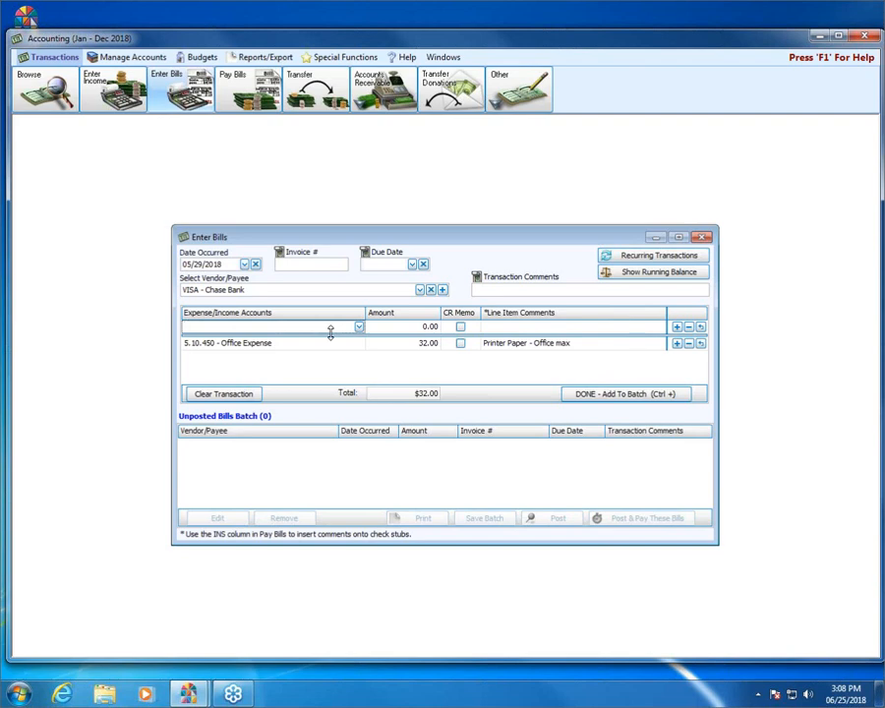
type("custl")
key("BackSpace")
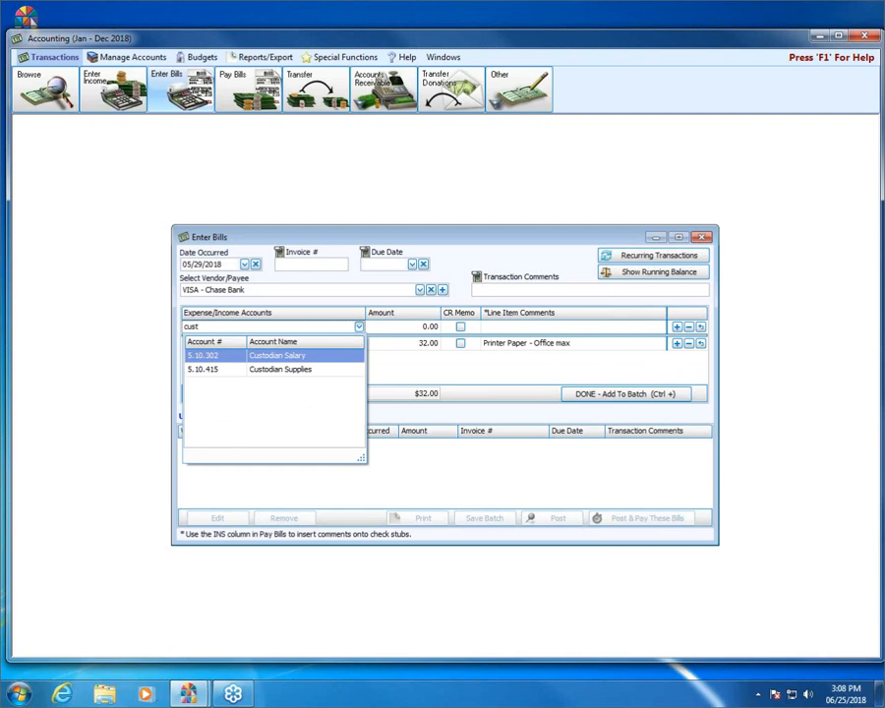
left_click(691, 327)
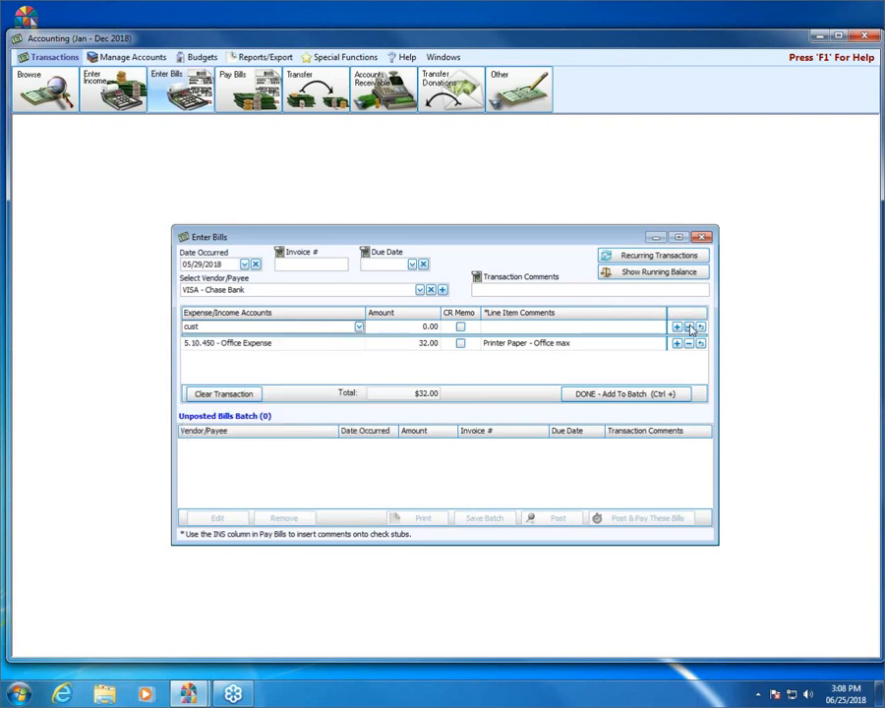
left_click(359, 326)
left_click(294, 358)
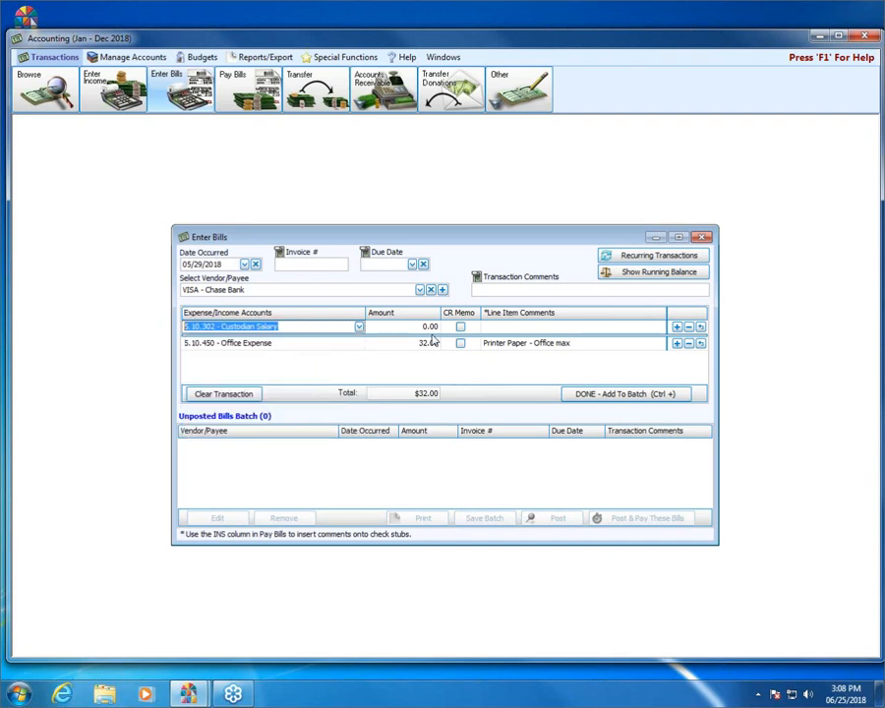
left_click(688, 328)
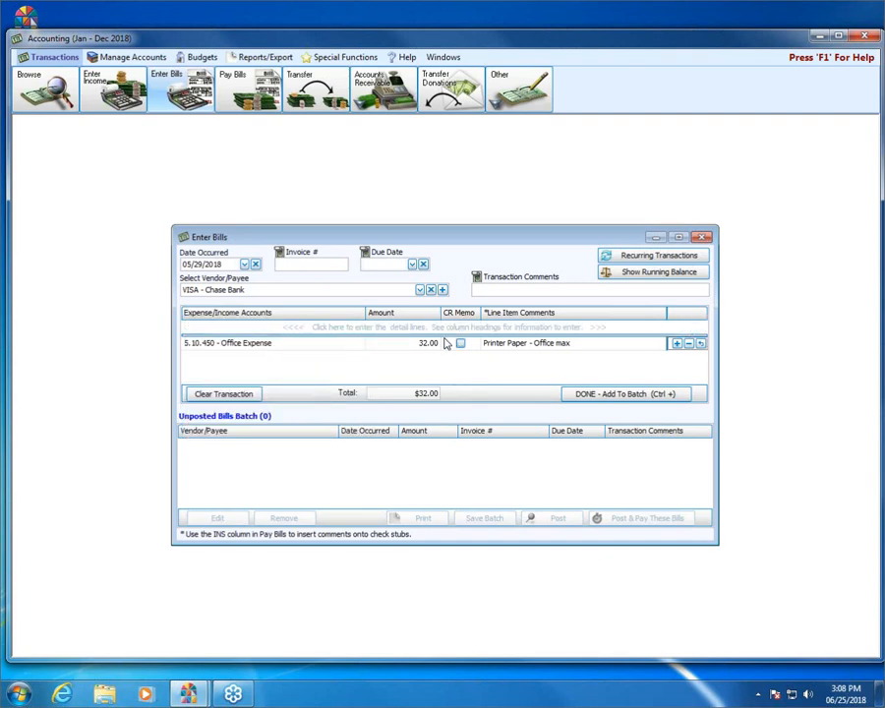
- Add the 32.00 bill to the batch and start another dated 06/02/2018 with VISA - Chase Bank as the vendor
left_click(606, 394)
left_click(244, 264)
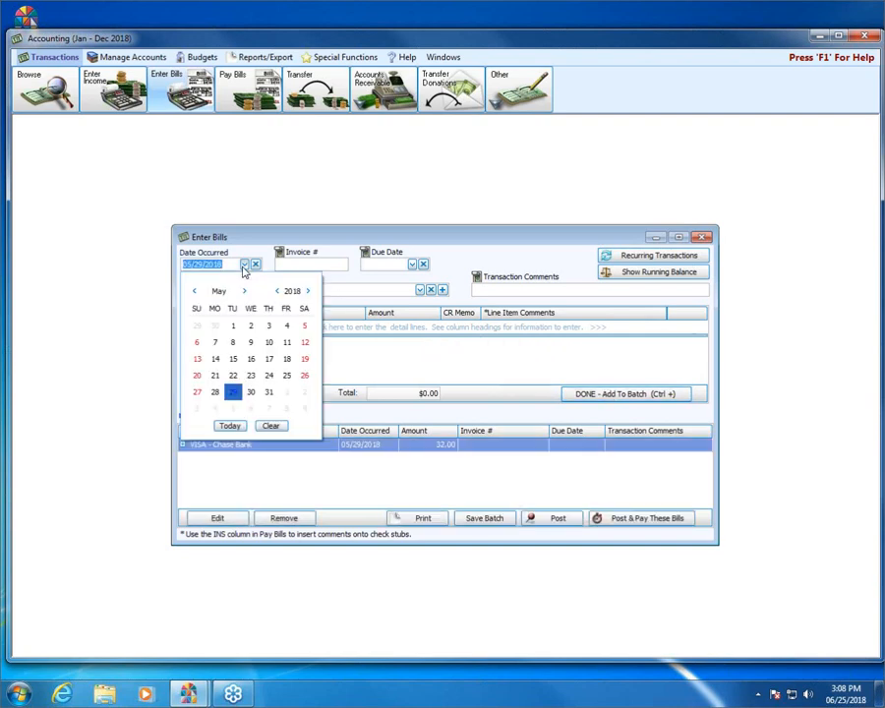
left_click(245, 291)
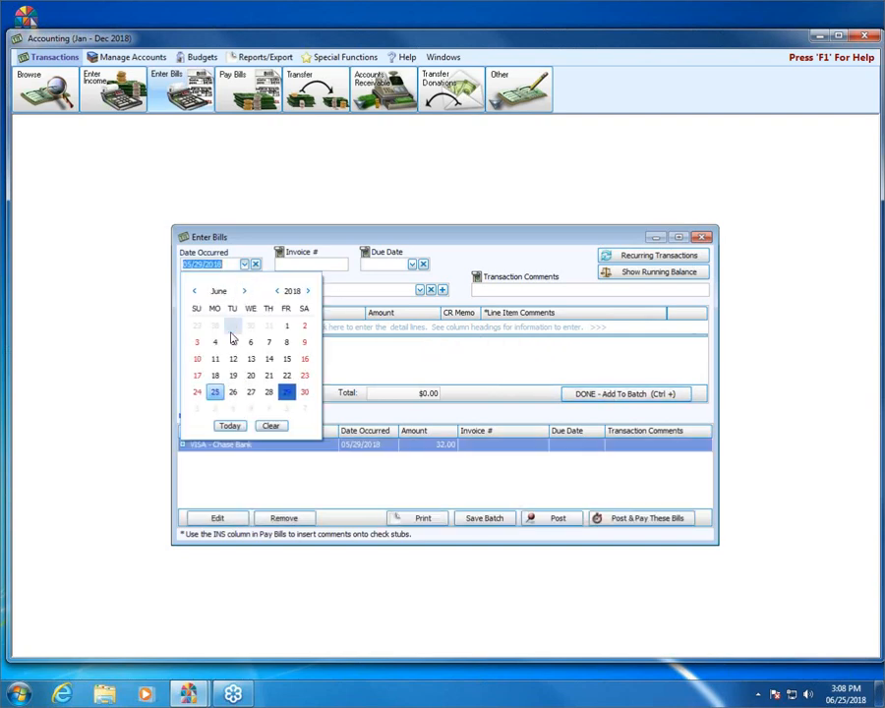
left_click(305, 327)
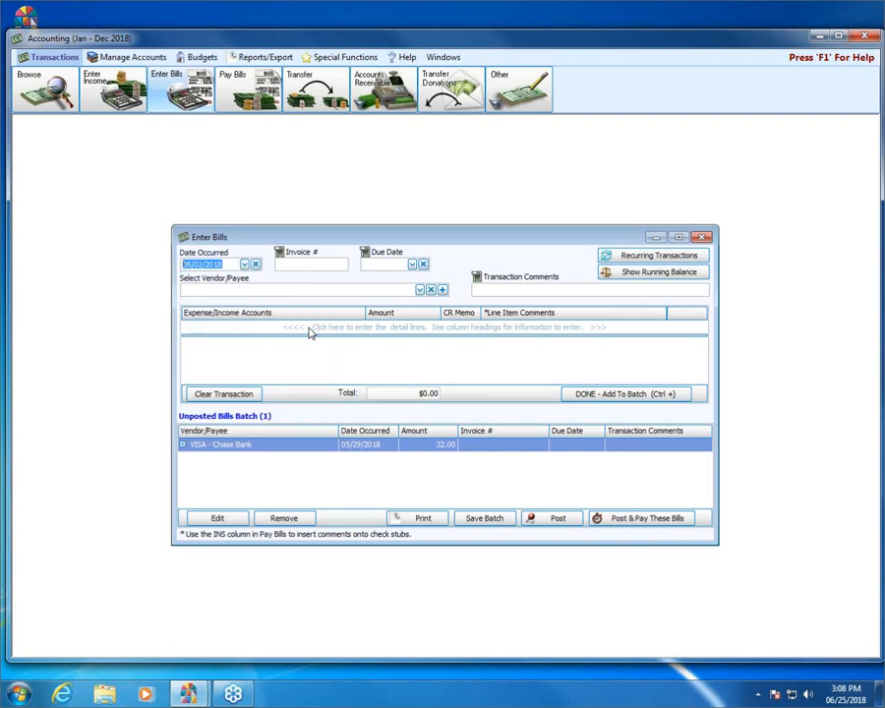
left_click(234, 289)
type("b")
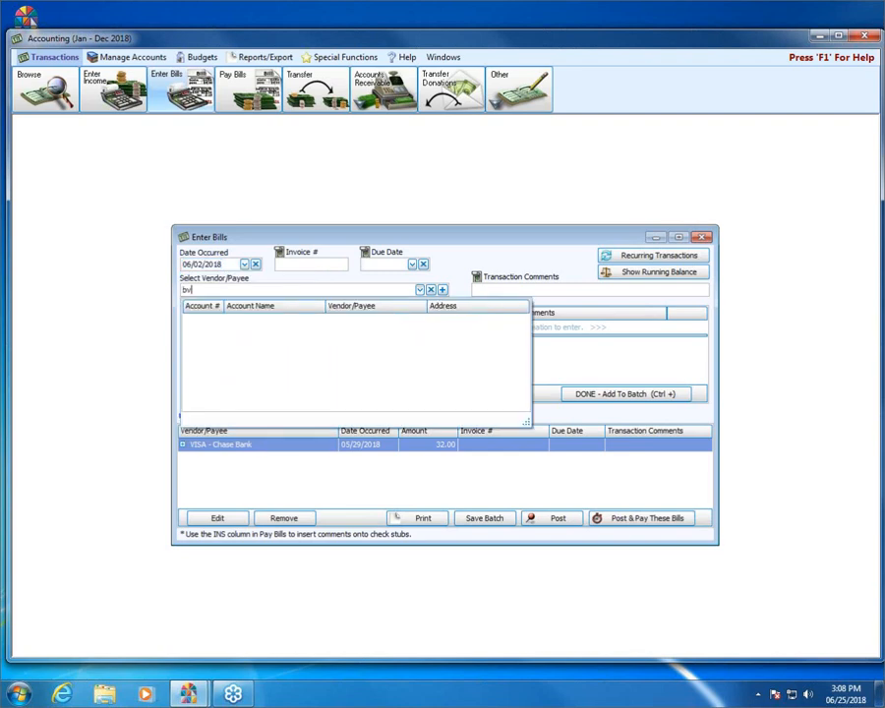
key("BackSpace")
type("visa")
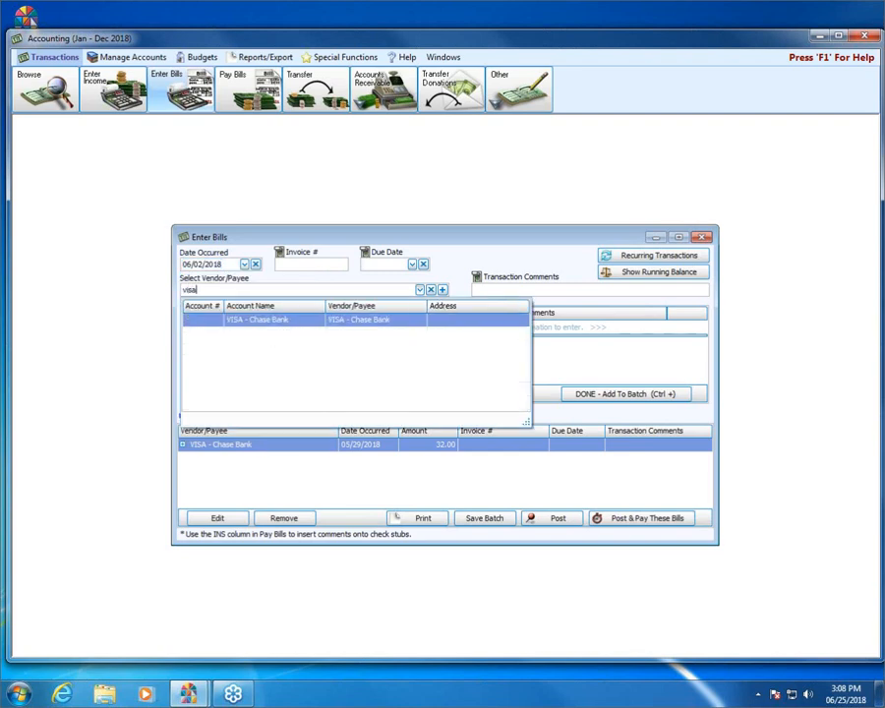
key("Tab")
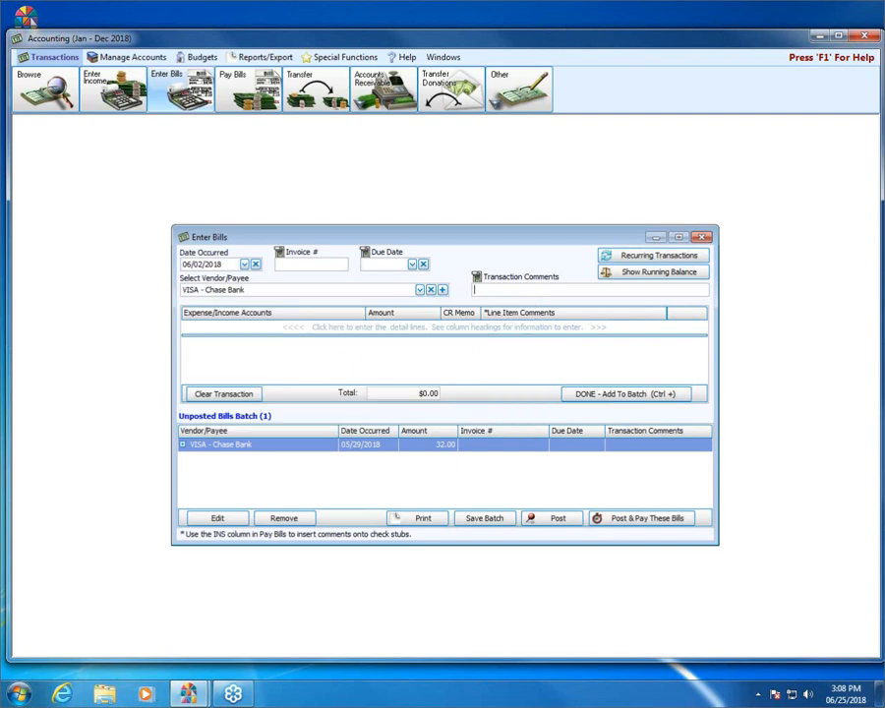
- Enter a 58.00 detail line for 5.10.415 - Custodian Supplies commented "cleaning supplies" and add the bill to the batch
key("Tab")
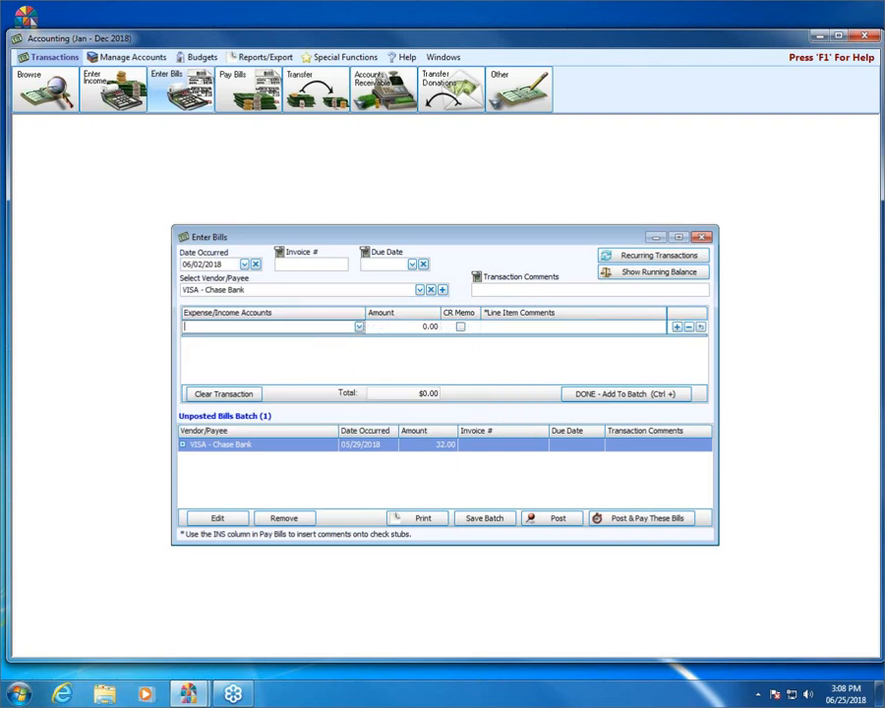
type("custo")
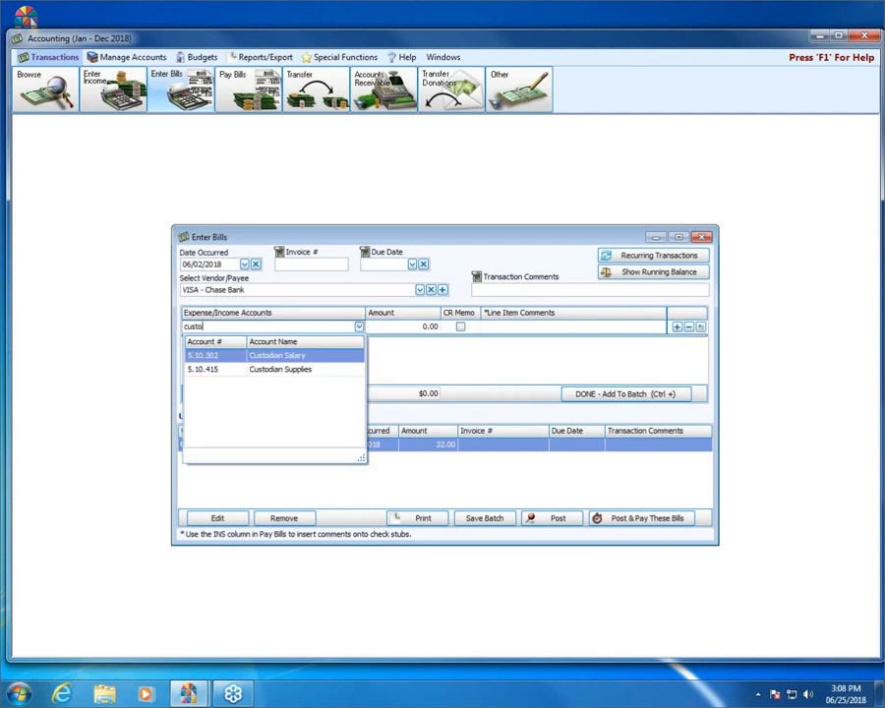
key("Down")
key("Return")
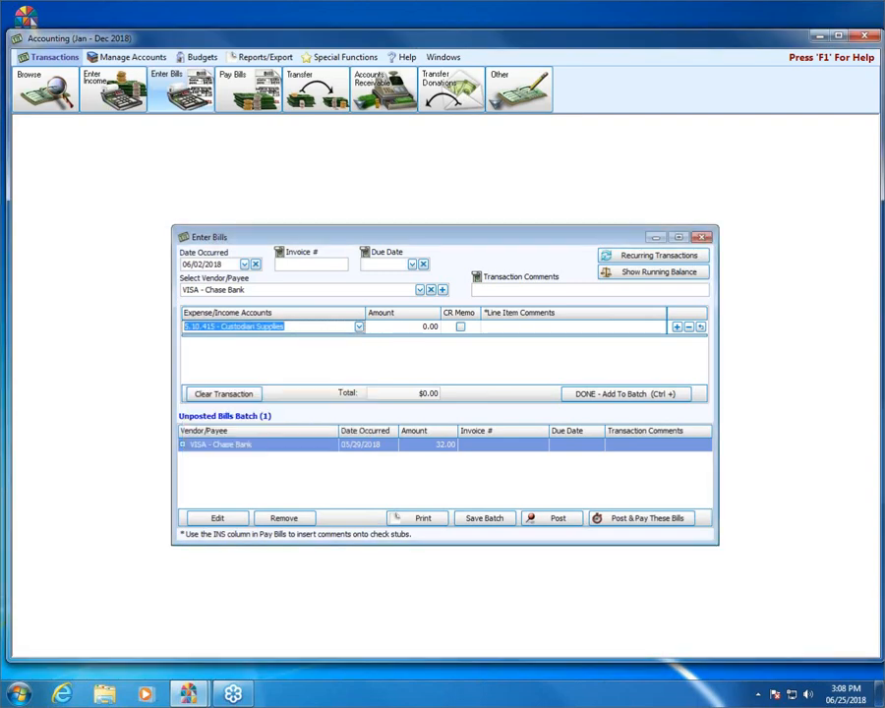
key("Tab")
type("58")
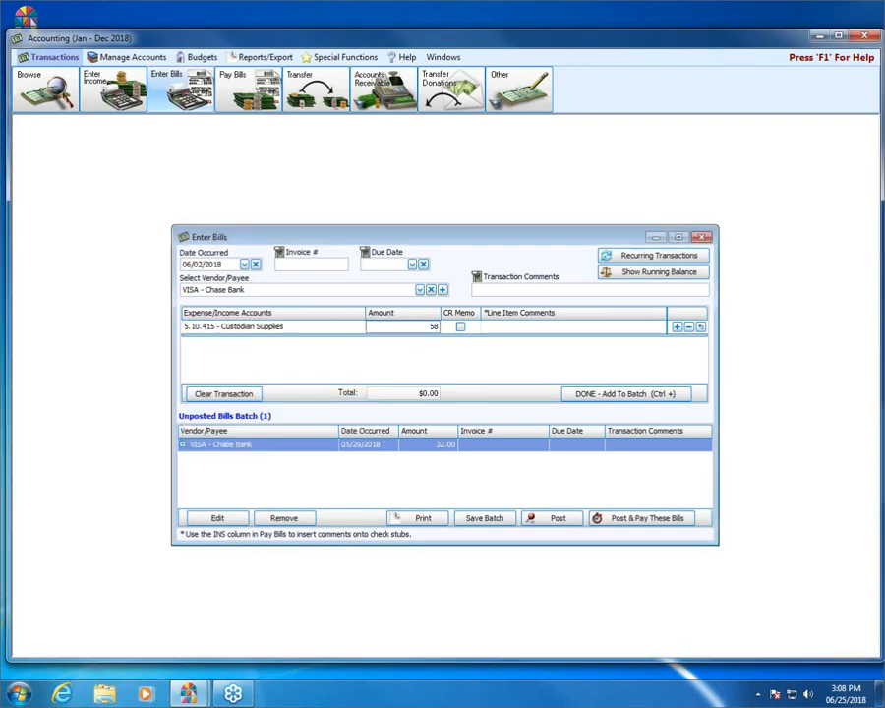
key("Tab")
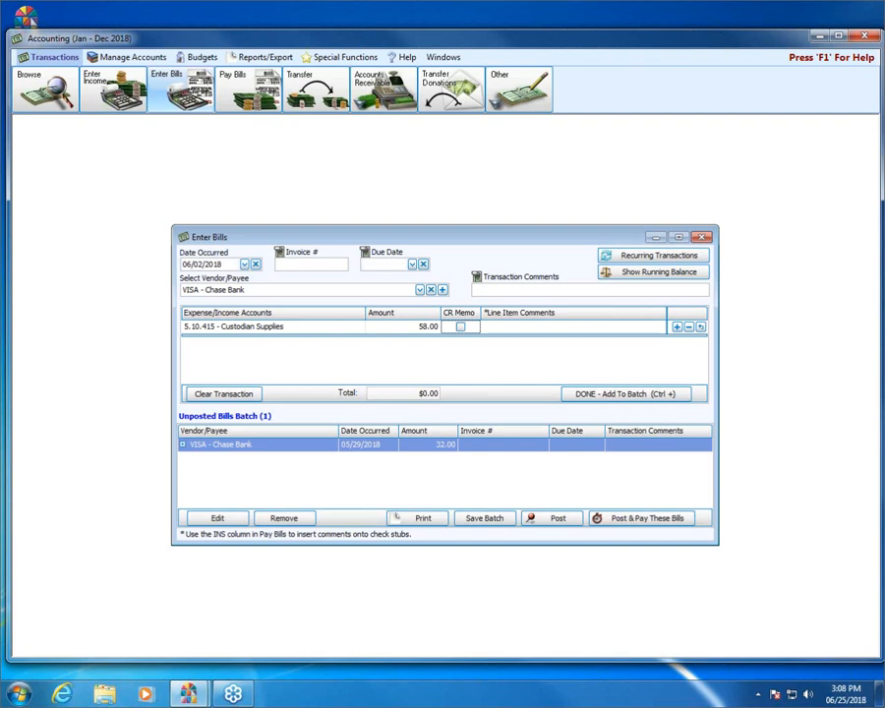
key("Tab")
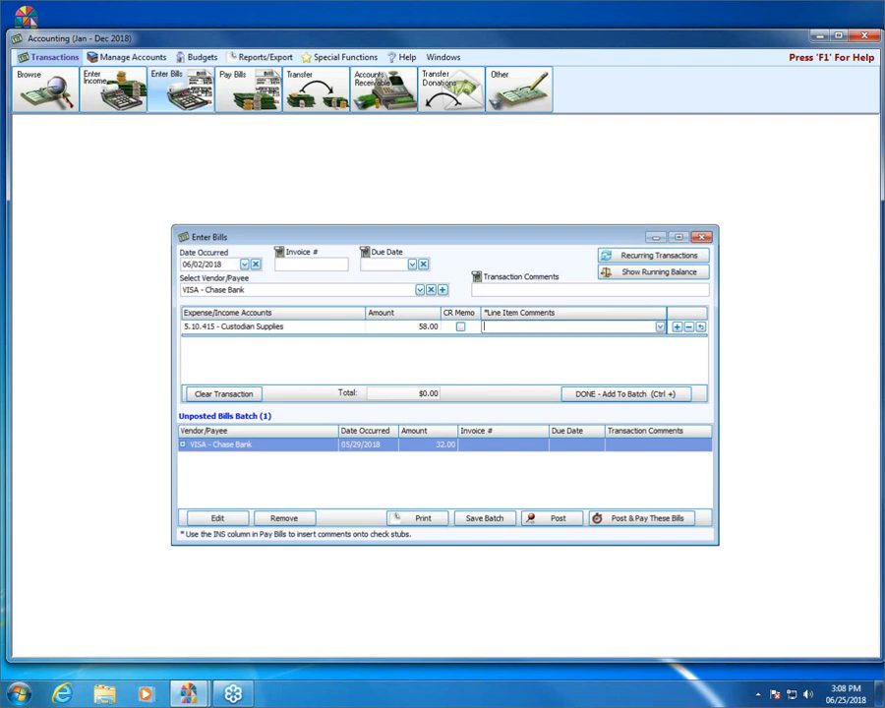
type("cleaning supplies -")
key("BackSpace")
key("BackSpace")
left_click(639, 393)
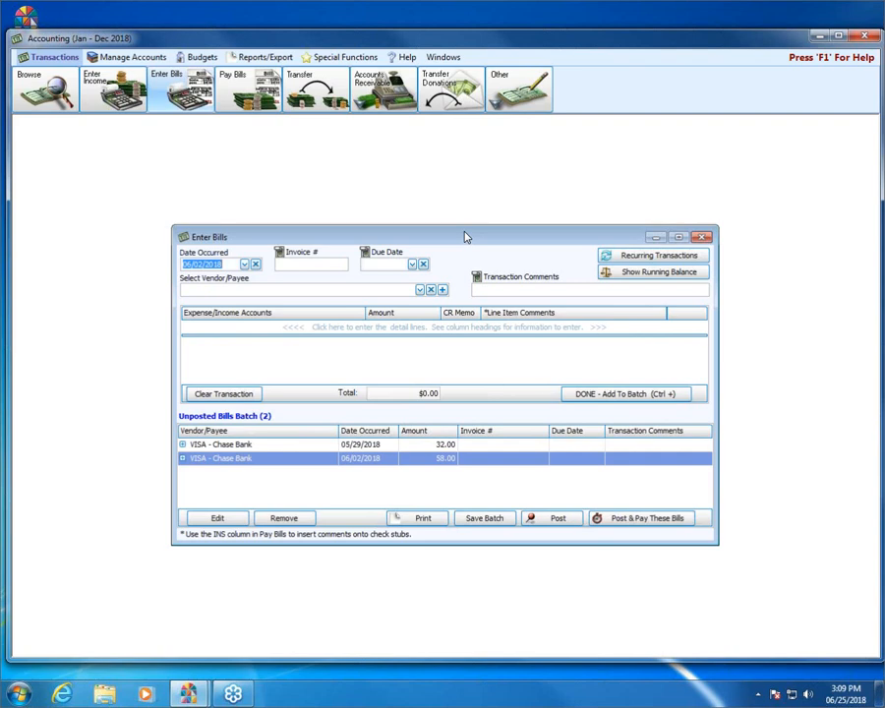
- Start a VISA - Chase Bank bill dated 07/05/2018 with the transaction comment "May/June CC stmt"
left_click(270, 291)
type("vis")
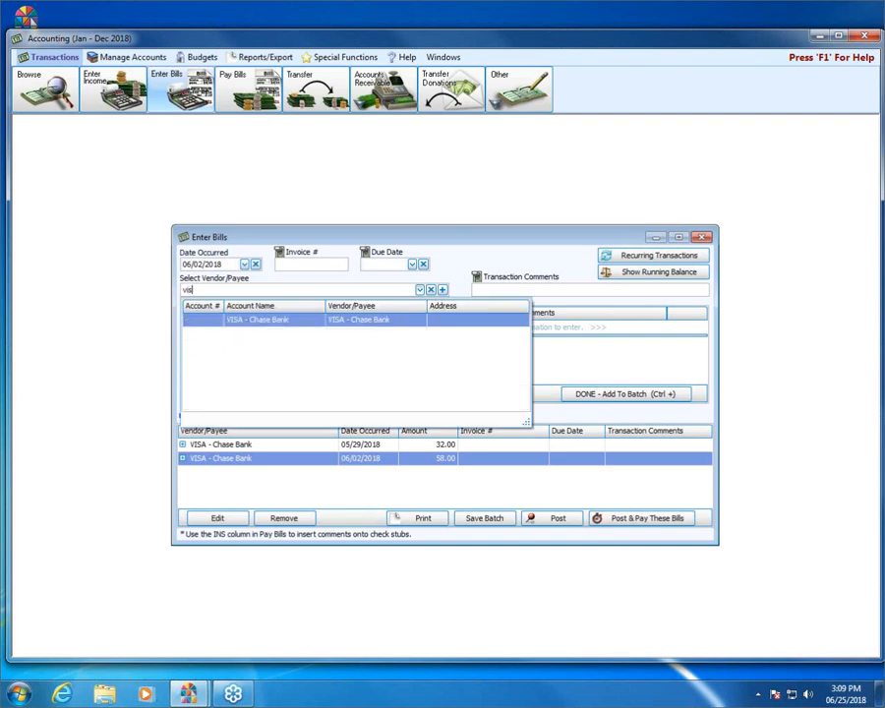
key("Return")
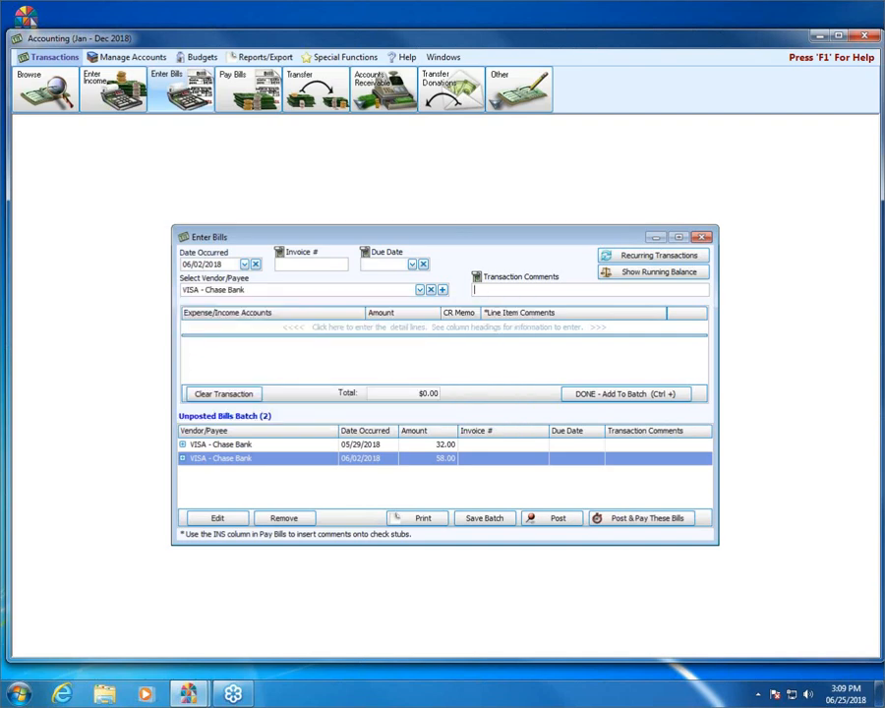
left_click(418, 289)
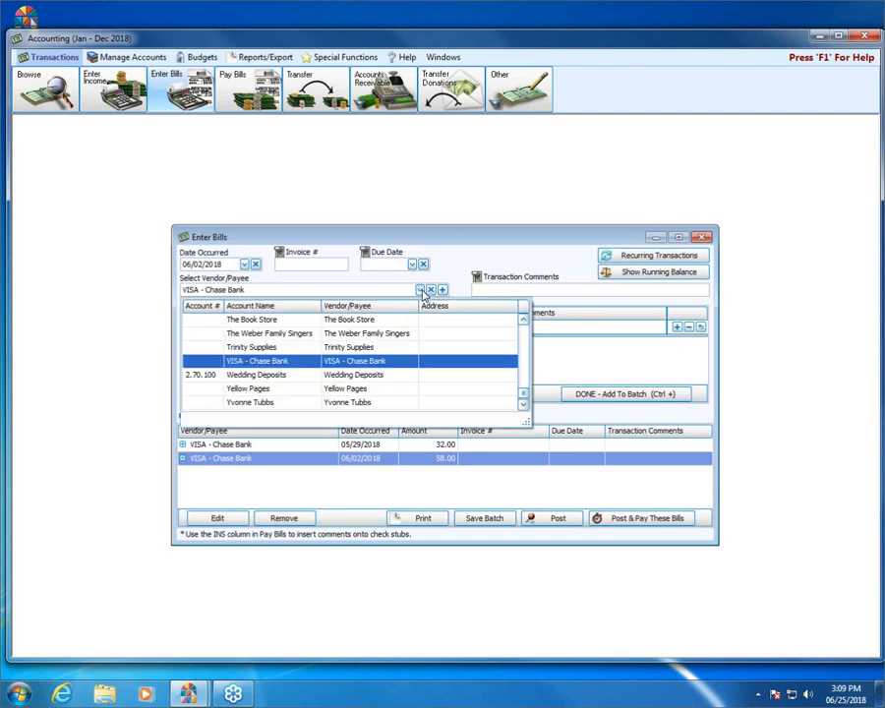
left_click(419, 289)
left_click(244, 263)
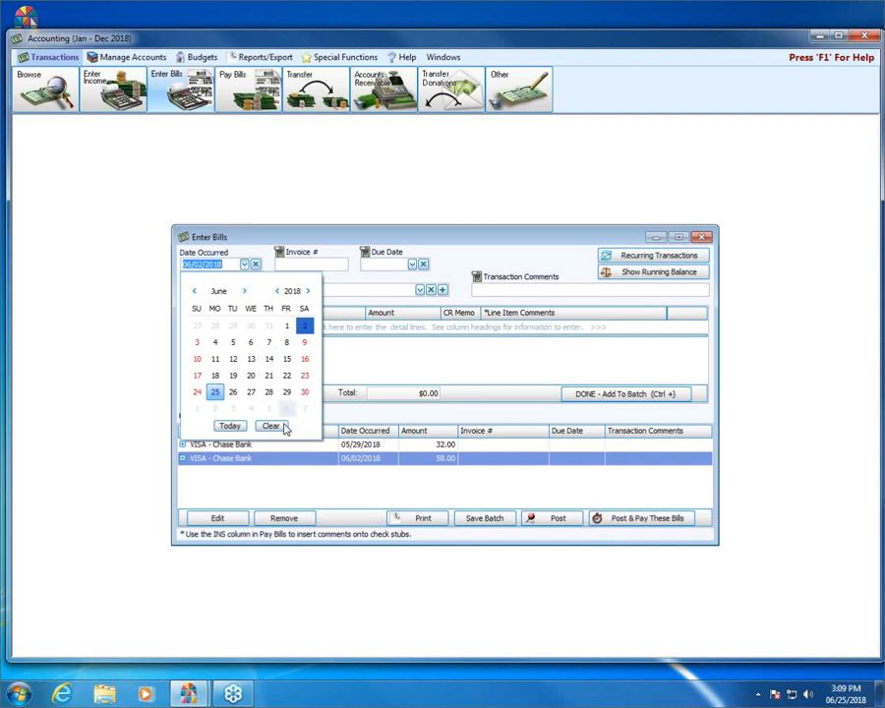
left_click(244, 291)
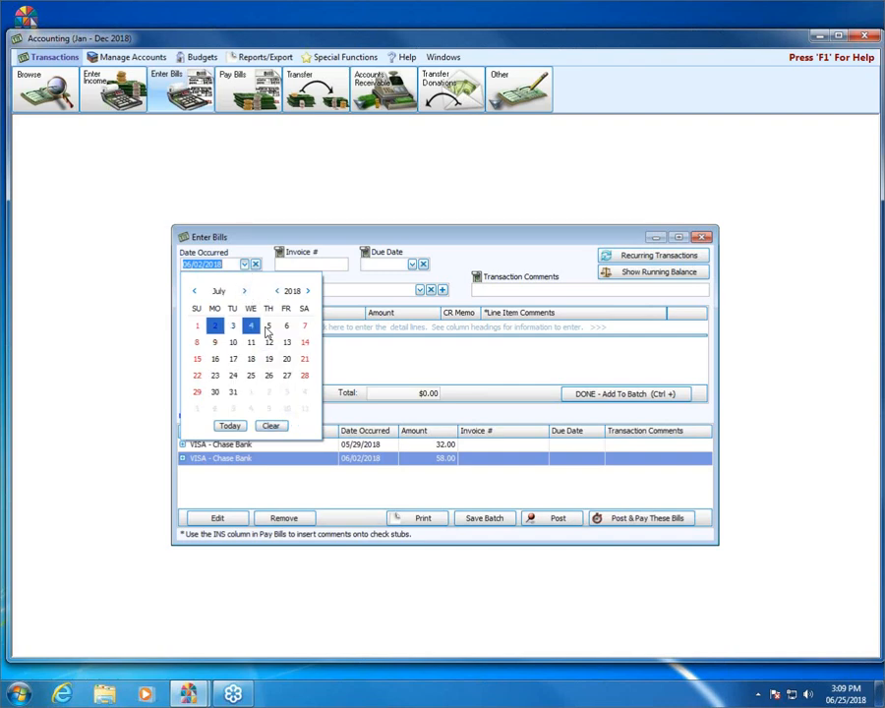
left_click(265, 327)
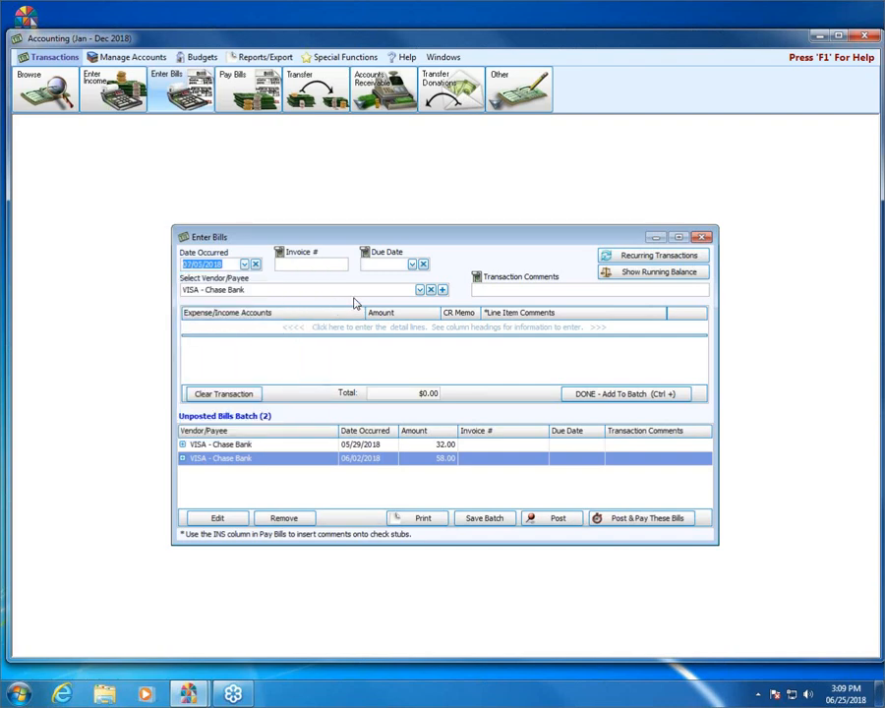
left_click(288, 332)
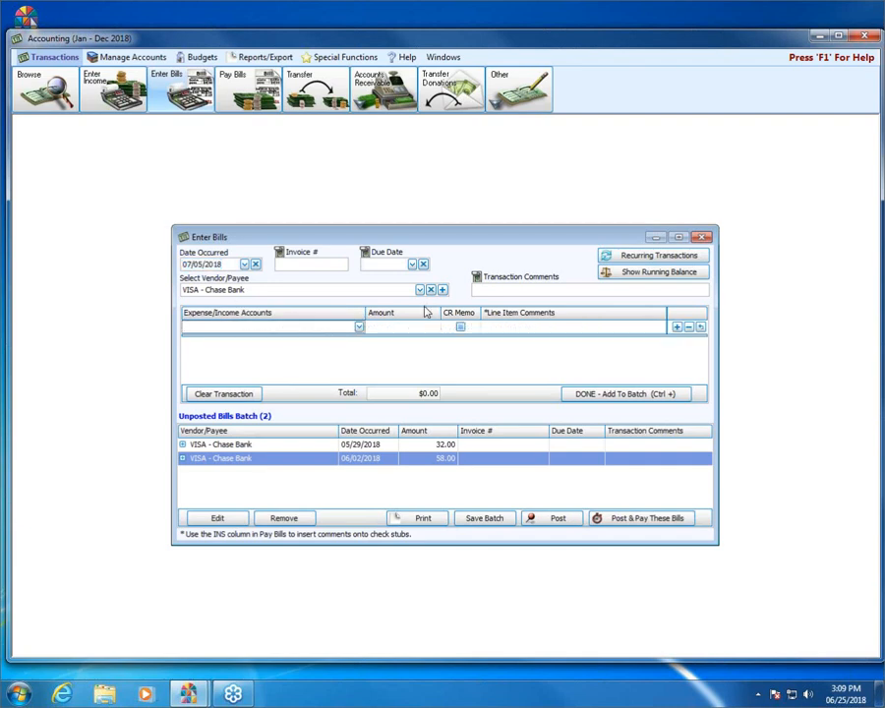
left_click(486, 290)
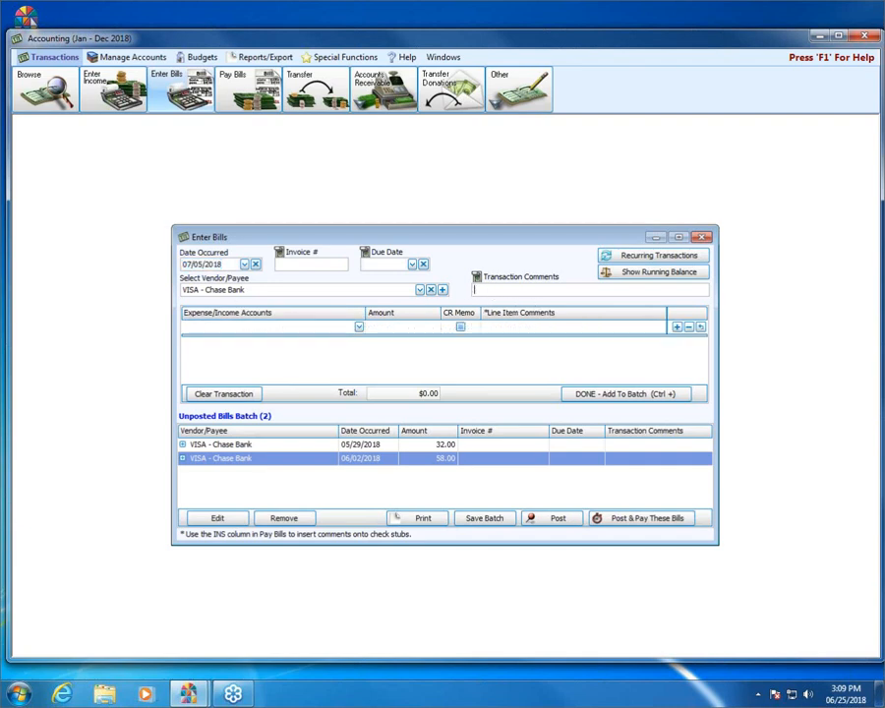
type("May/June CC stmt")
- Add a 125.00 detail line for account 5.10.495 - Miscellaneous Office Expenses with the line comment "New Printer"
left_click(295, 328)
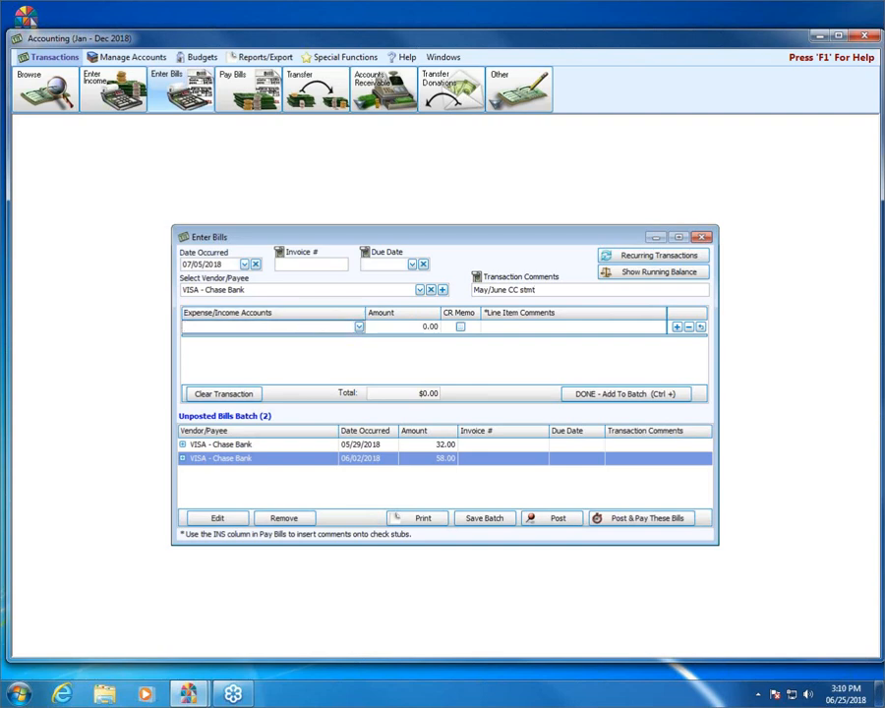
type("offic")
key("Down")
key("Return")
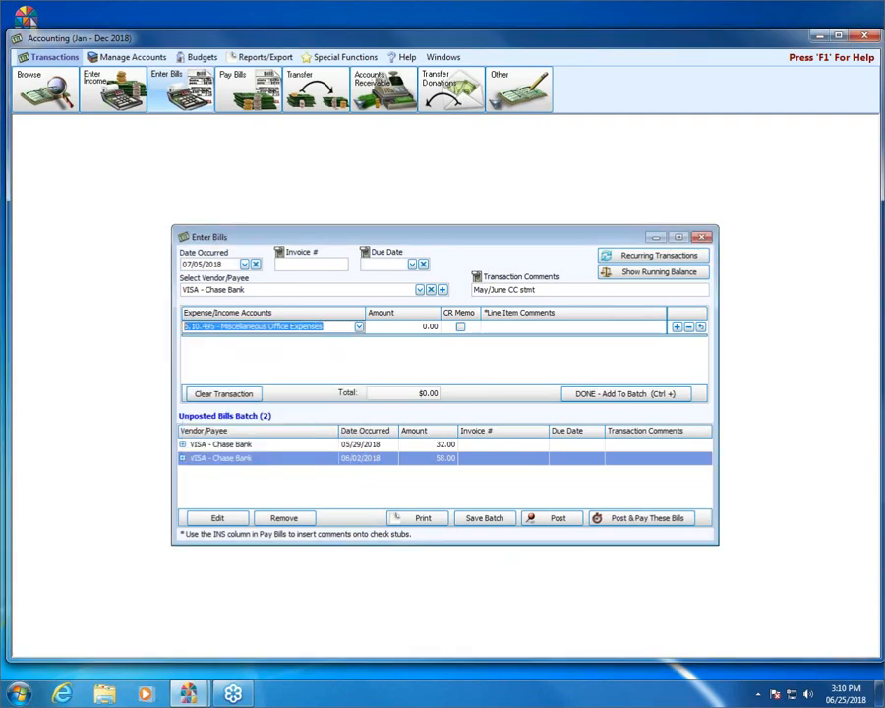
key("Tab")
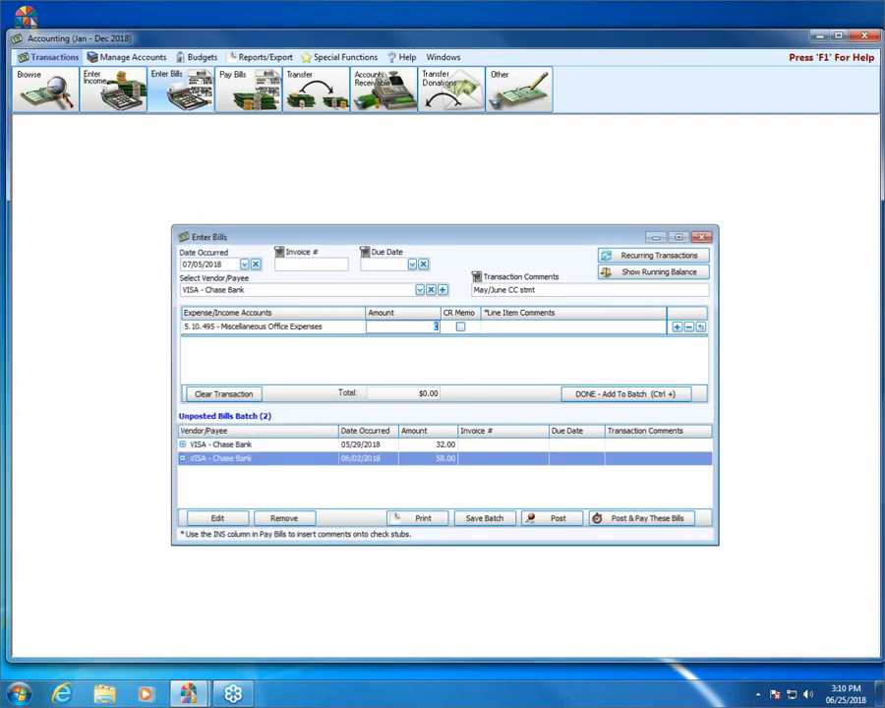
type("125")
key("Tab")
key("Tab")
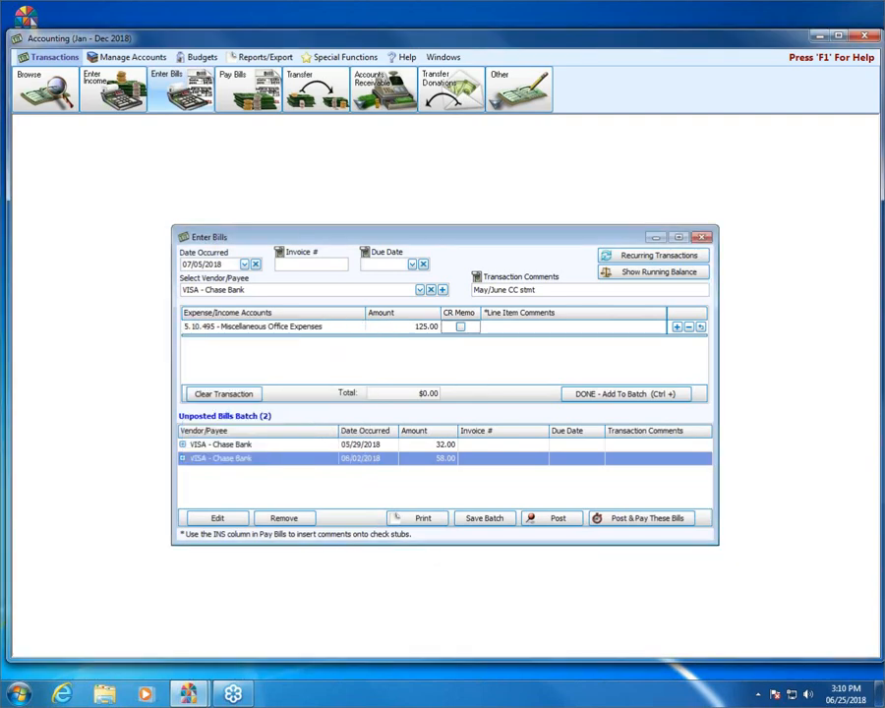
type("New Printer")
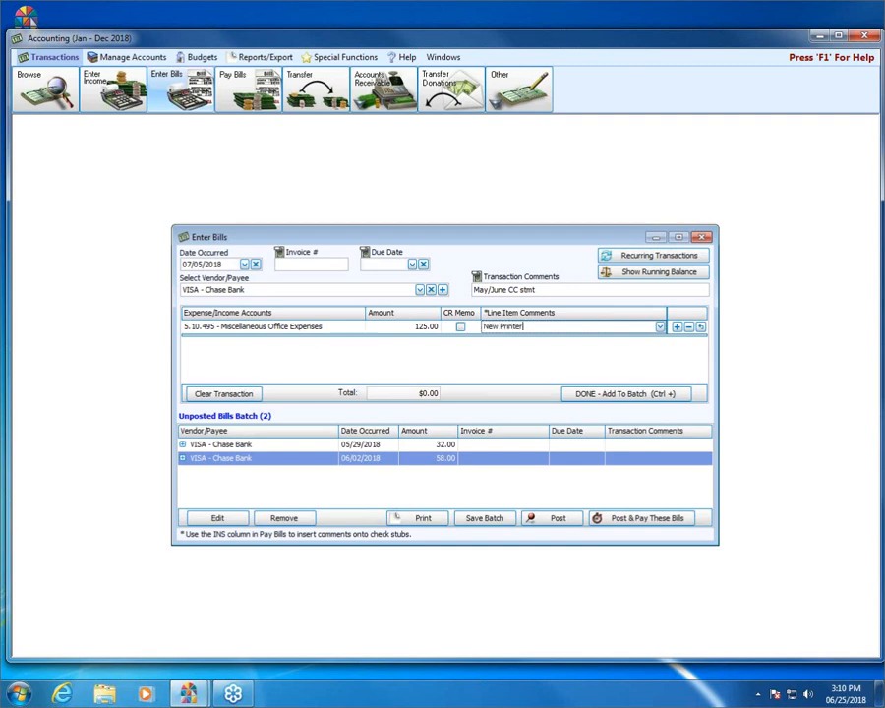
key("Return")
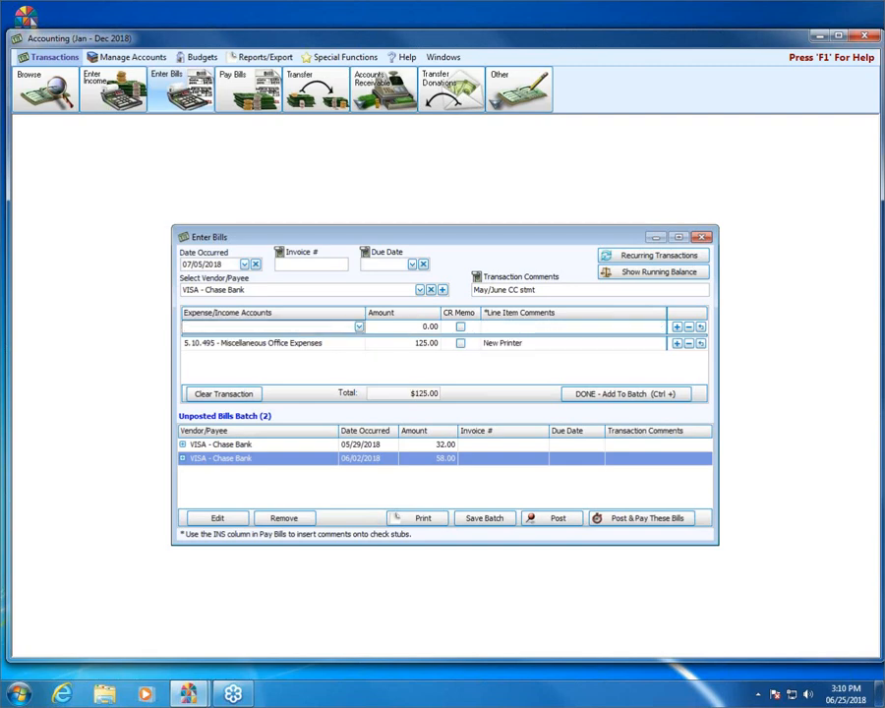
- Add a 250.00 detail line for account 5.10.540 - Library with the line comment "New Books"
left_click(359, 327)
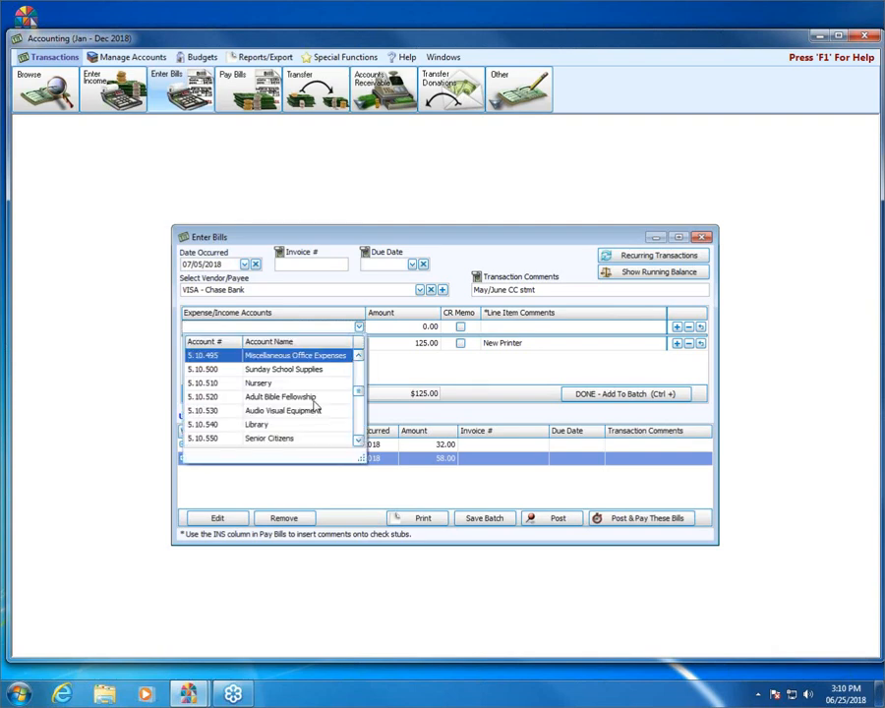
left_click(295, 424)
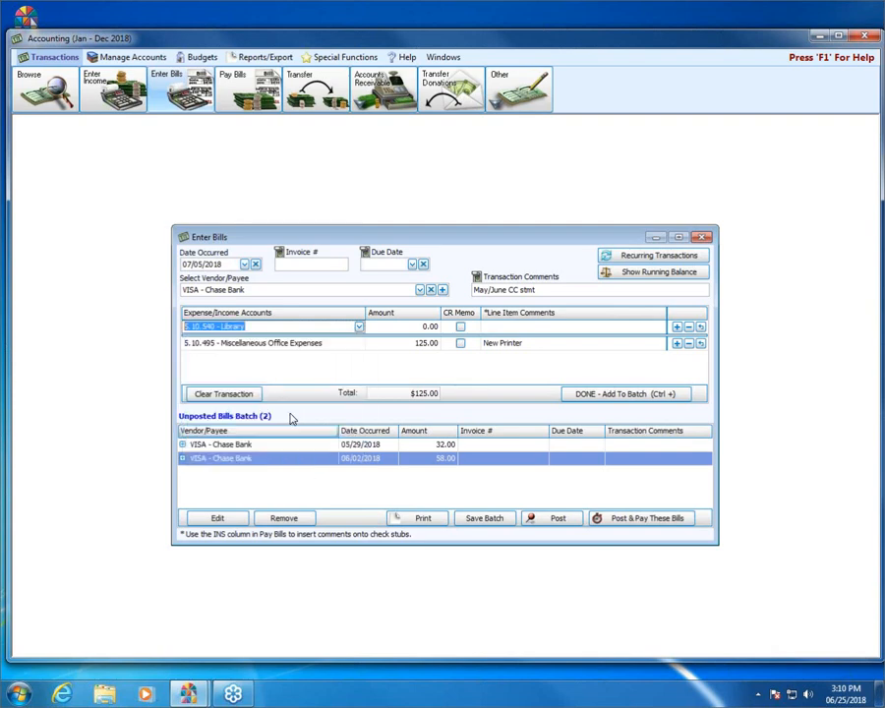
left_click(411, 327)
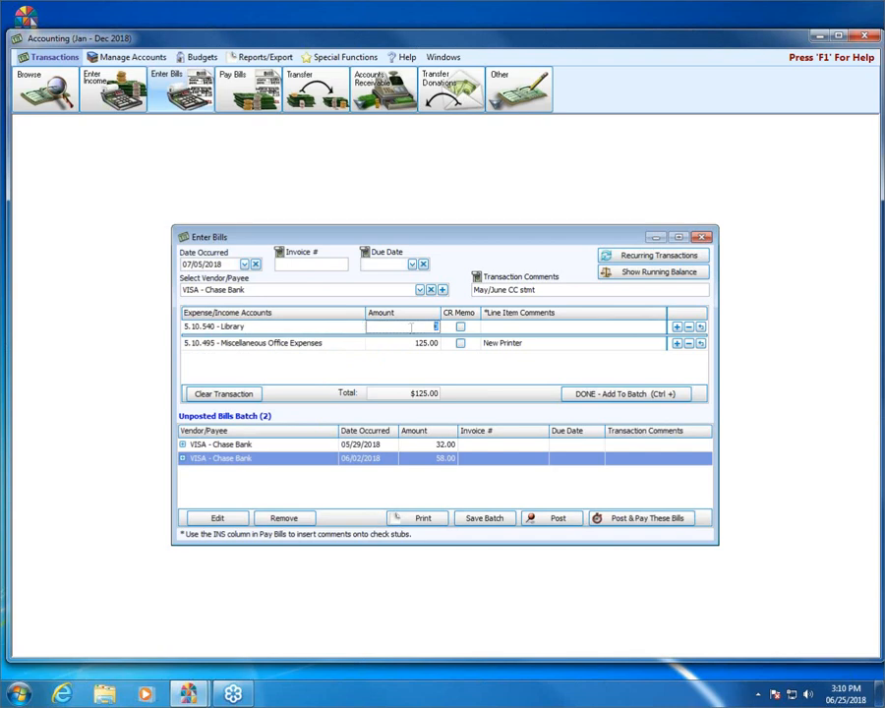
type("250")
key("Tab")
type("New Books")
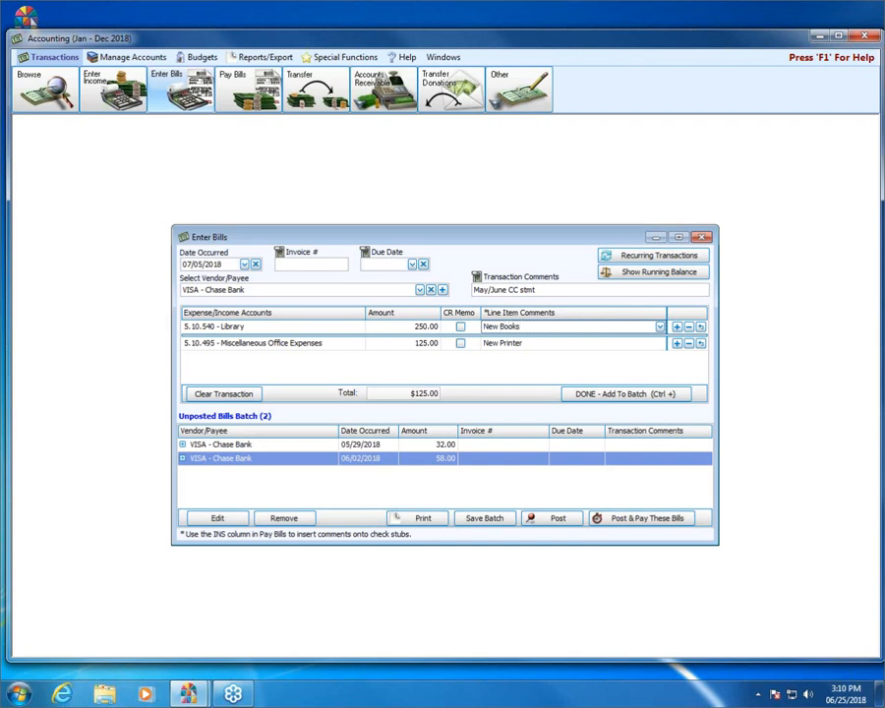
key("Return")
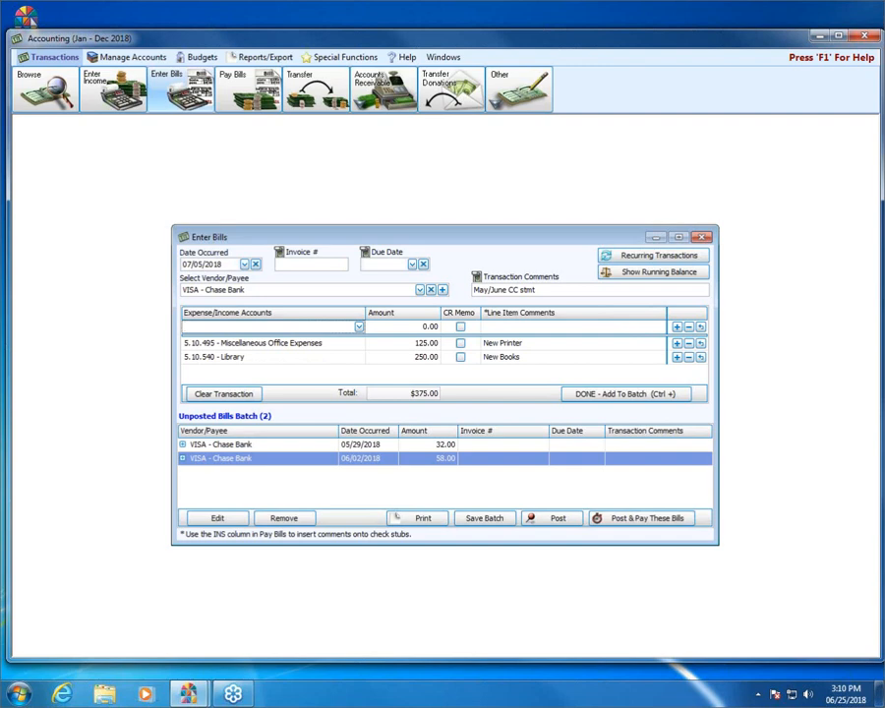
- Add a 300.00 detail line for account 5.10.620 - Worship Supplies commented "Worship Supplies" and add the bill to the batch
left_click(359, 326)
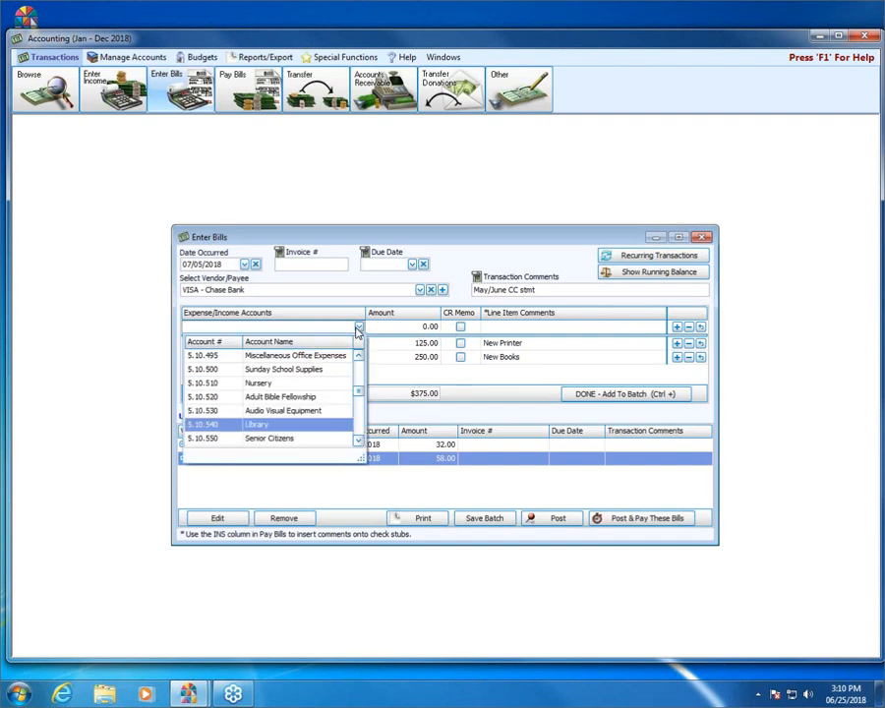
left_click(359, 443)
left_click(359, 444)
left_click(359, 443)
left_click(359, 443)
left_click(359, 443)
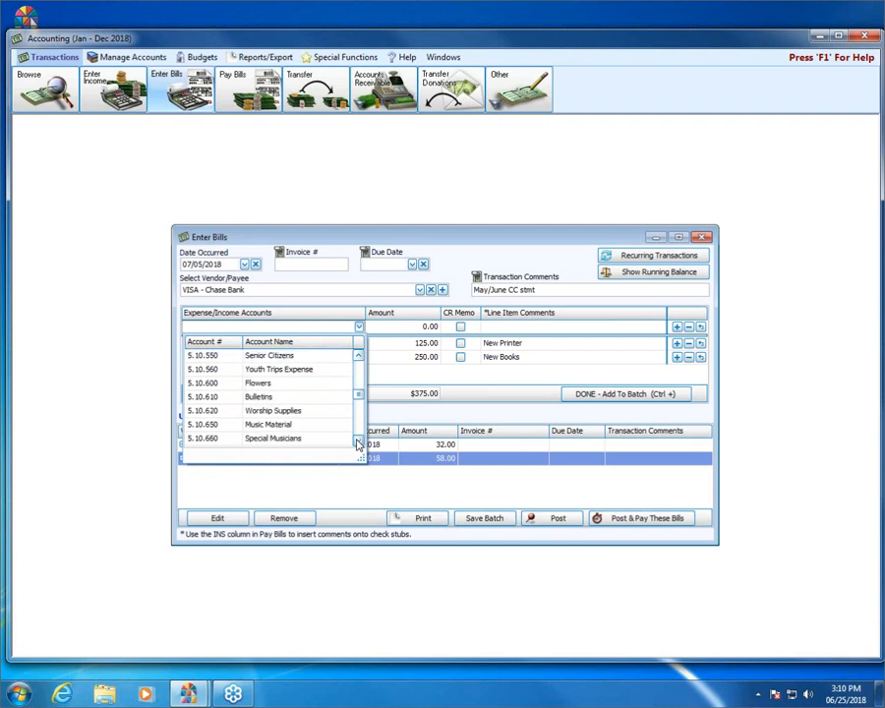
left_click(291, 410)
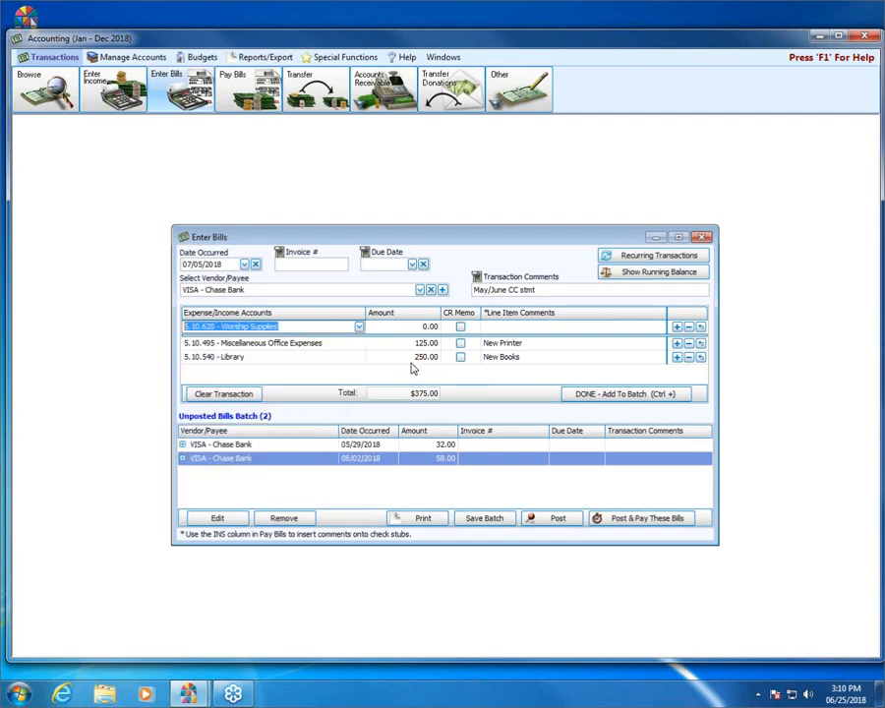
left_click(433, 327)
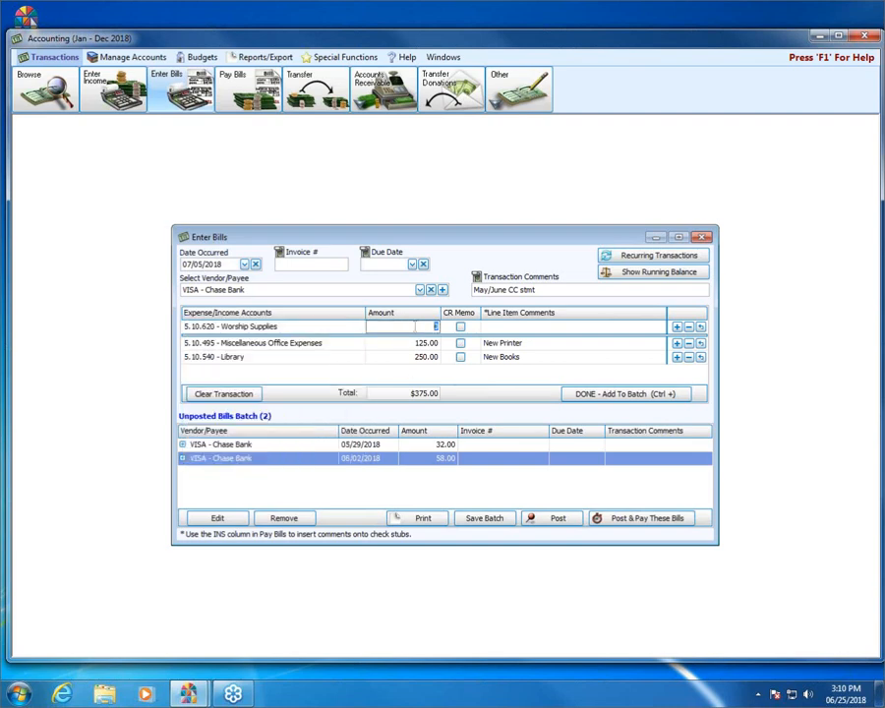
type("300")
key("Tab")
key("Tab")
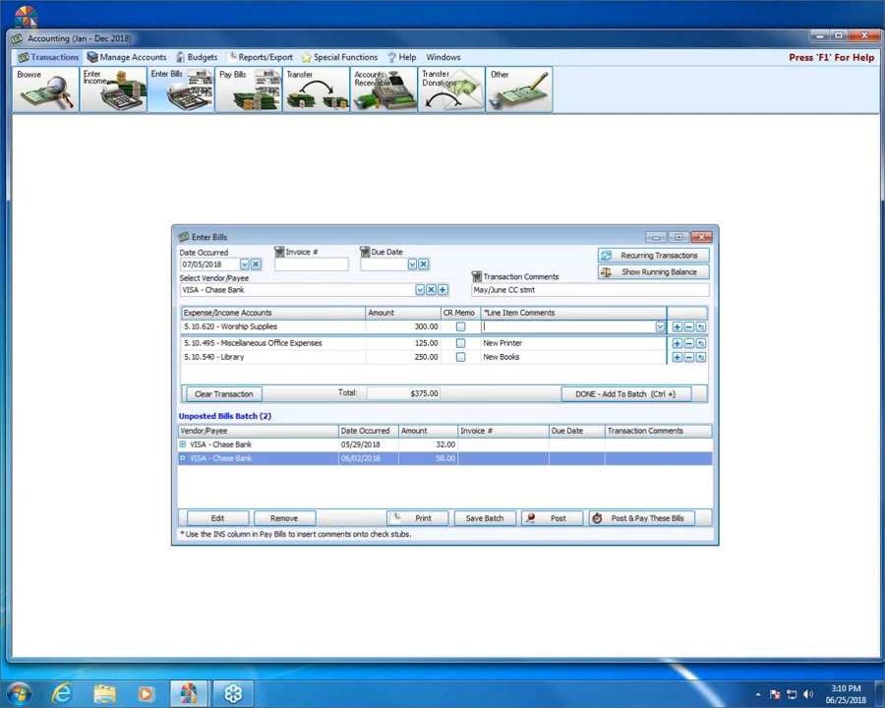
type("Worship Supplie")
key("BackSpace")
key("BackSpace")
type("lies")
left_click(615, 394)
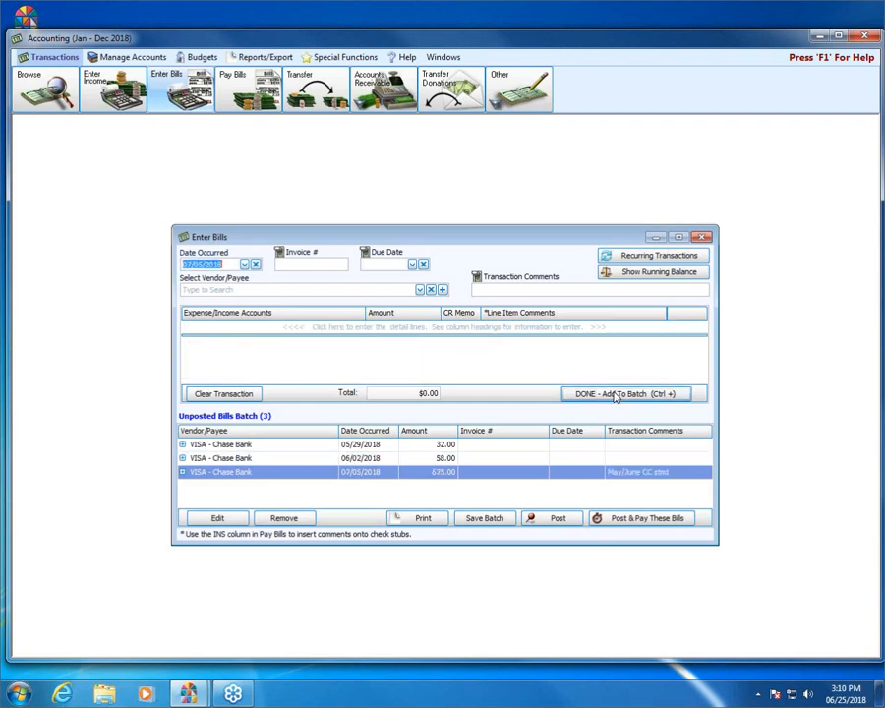
- Reopen the 07/05/2018 bill from the batch and add a 65.00 credit memo line for account 5.10.550 - Senior Citizens
double_click(461, 473)
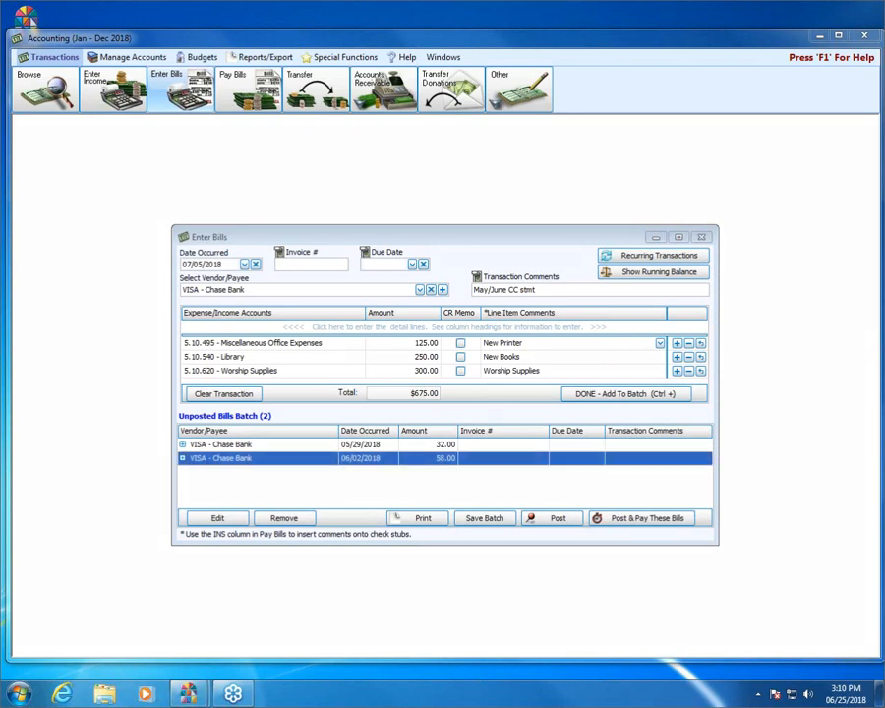
mouse_move(368, 373)
left_mouse_down()
mouse_move(431, 368)
mouse_move(495, 390)
mouse_move(393, 397)
mouse_move(353, 383)
mouse_move(381, 371)
left_mouse_up()
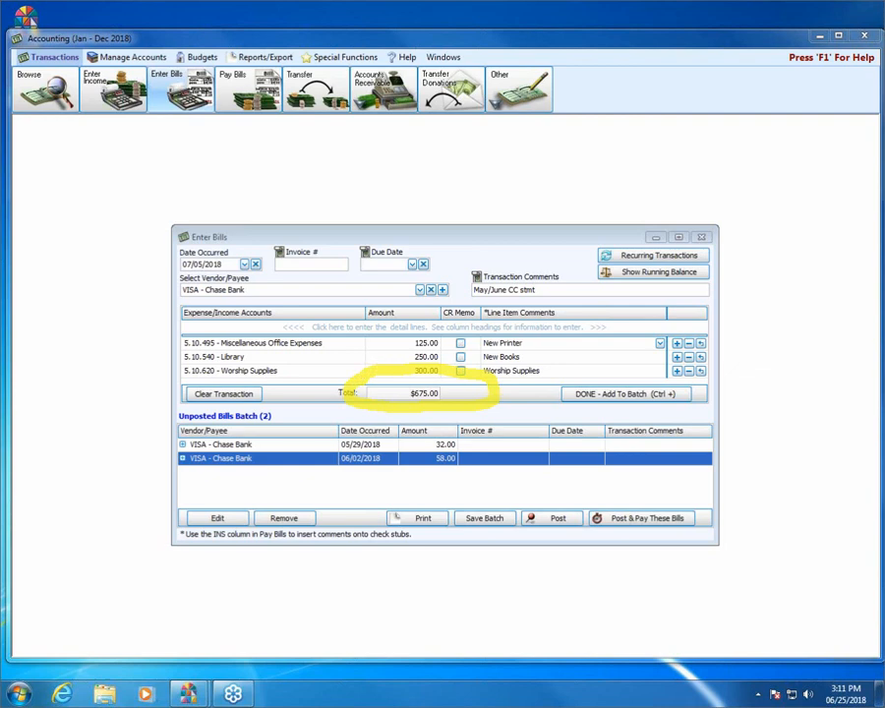
key("Escape")
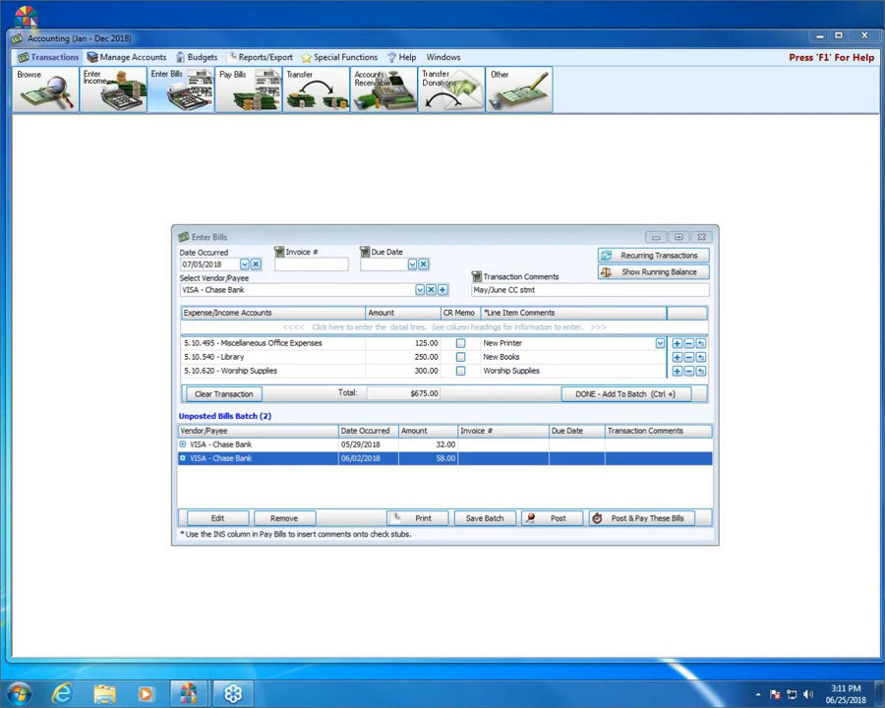
left_click(309, 326)
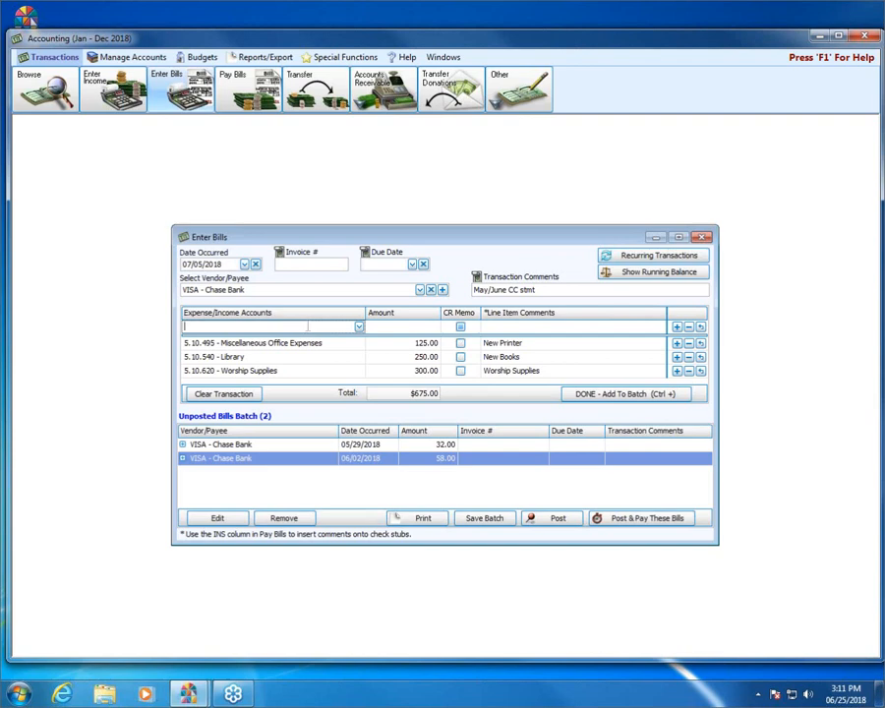
type("sen")
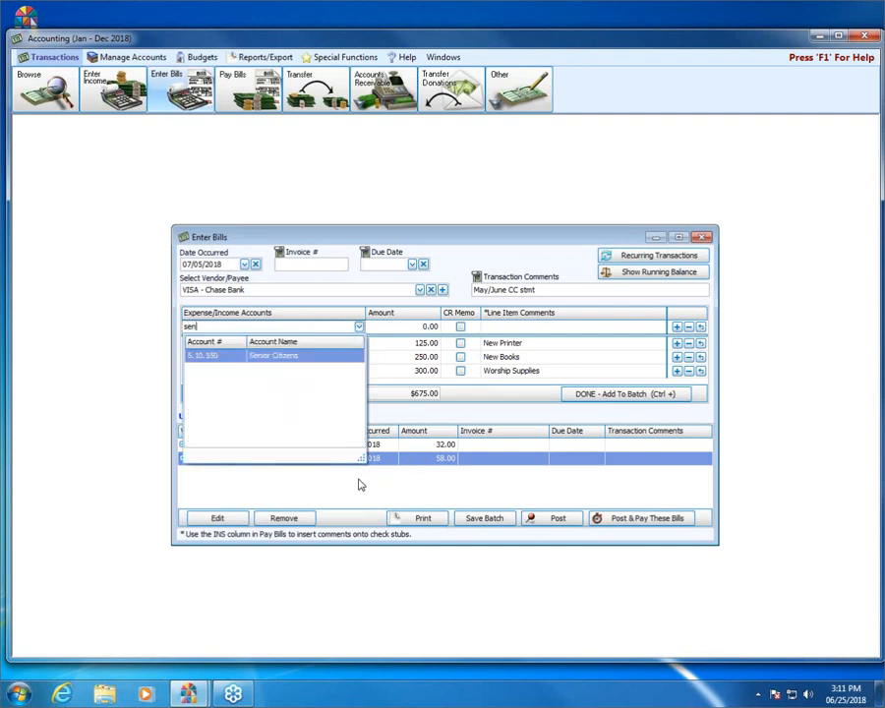
left_click(291, 364)
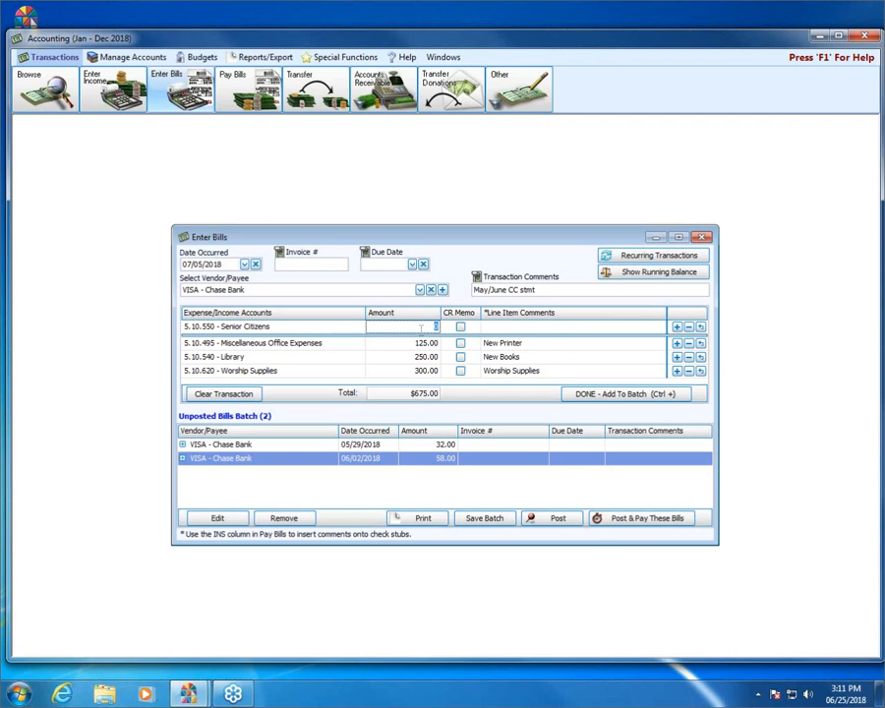
type("65.00")
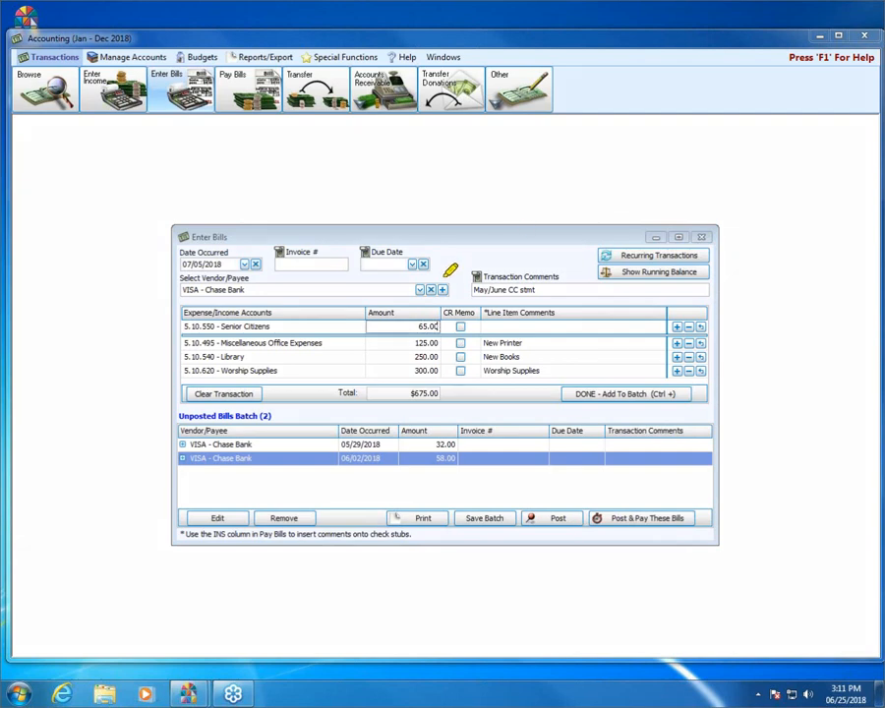
left_click_drag(458, 326, 472, 326)
left_click(460, 327)
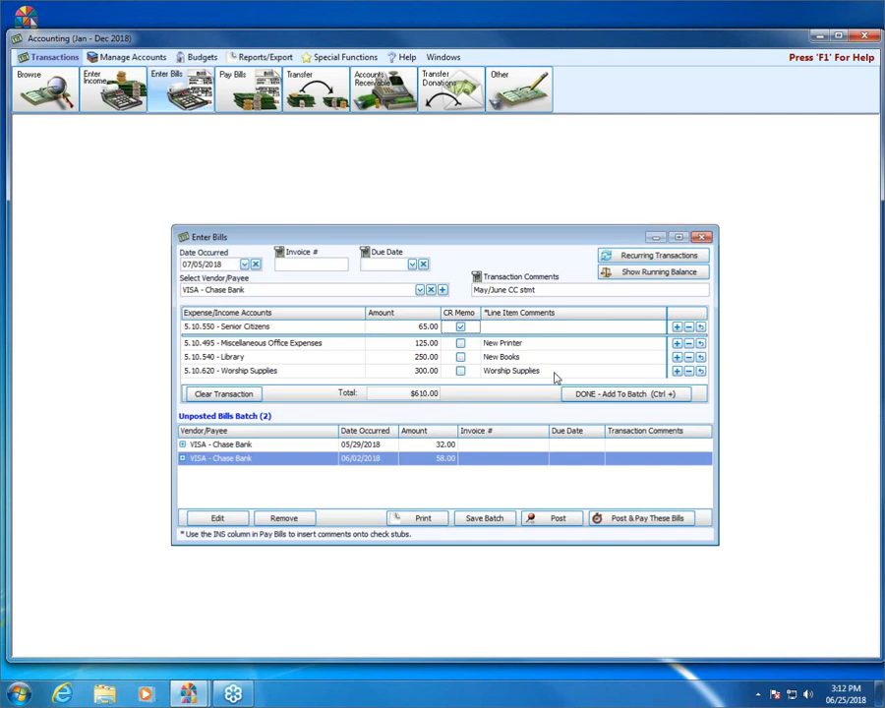
- Return the edited bill to the batch and post the bills without printing, closing bill entry
left_click(638, 394)
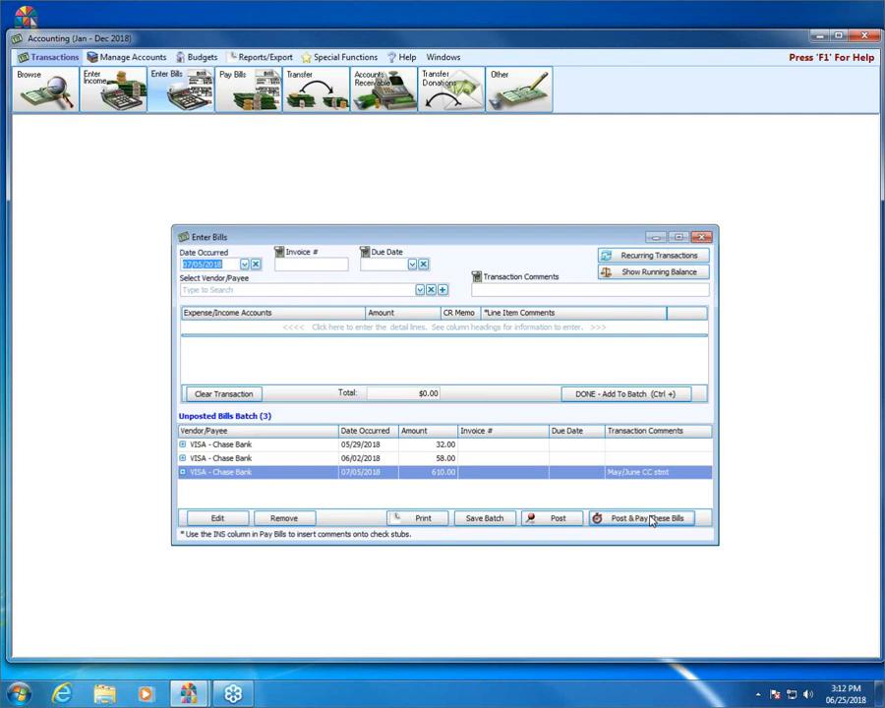
left_click(558, 519)
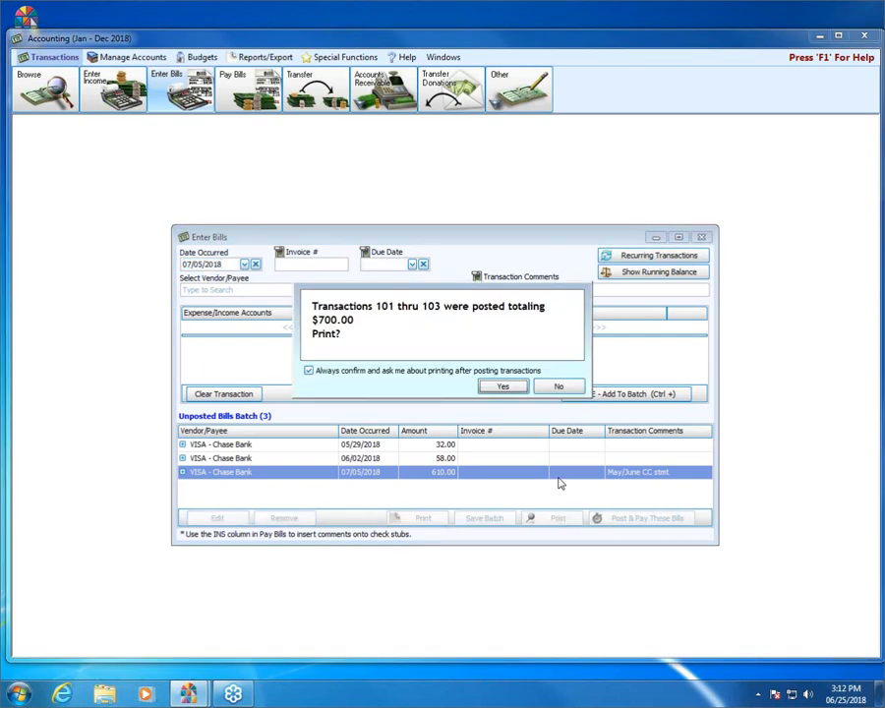
left_click(557, 388)
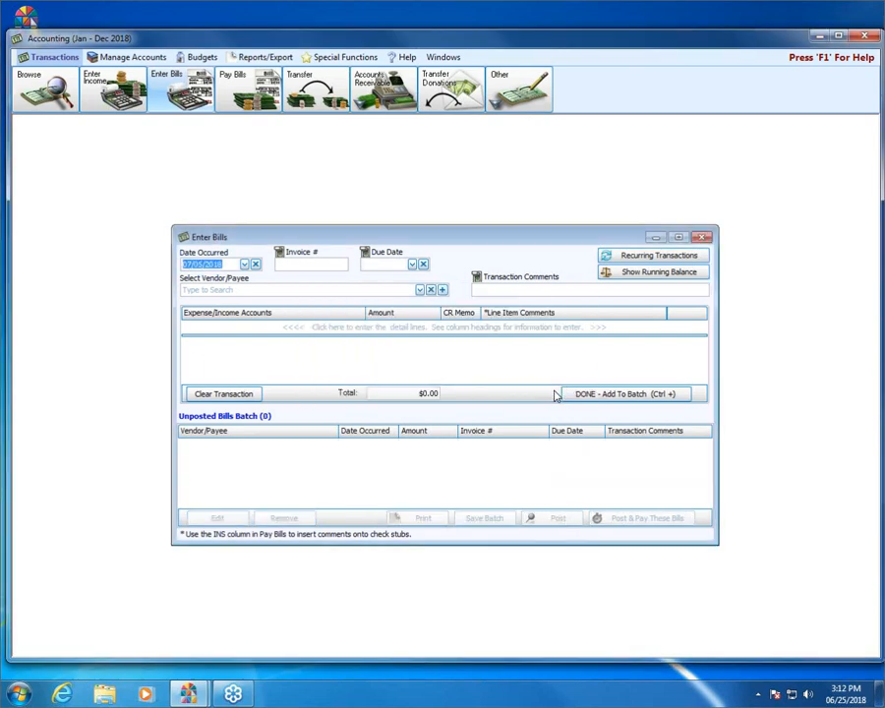
left_click(701, 238)
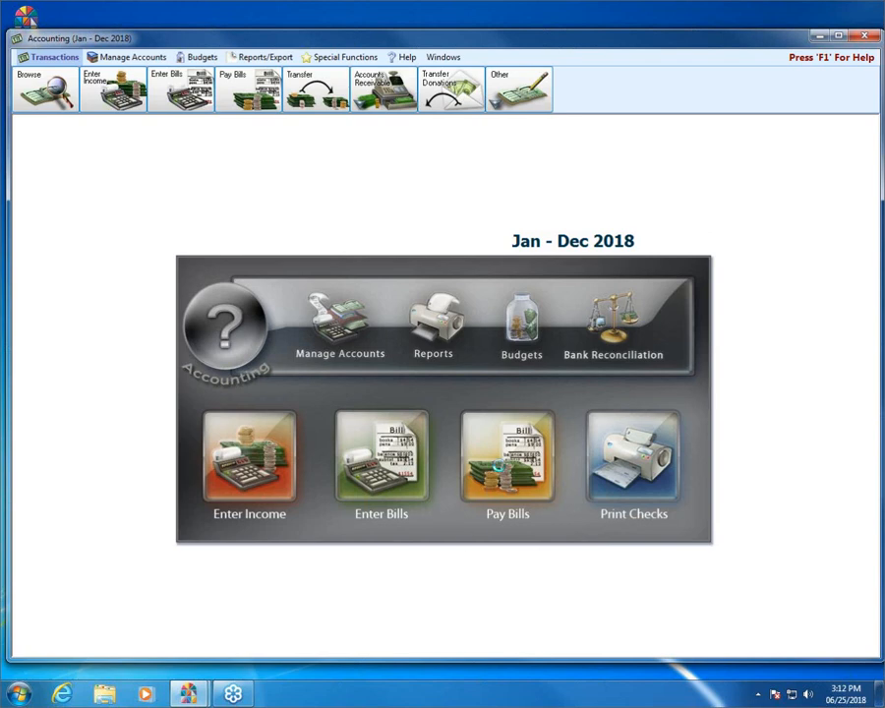
- Open Pay Bills and create a payment from the outstanding VISA - Chase Bank bills dated 05/29/2018, 06/02/2018 and 07/05/2018
left_click(499, 468)
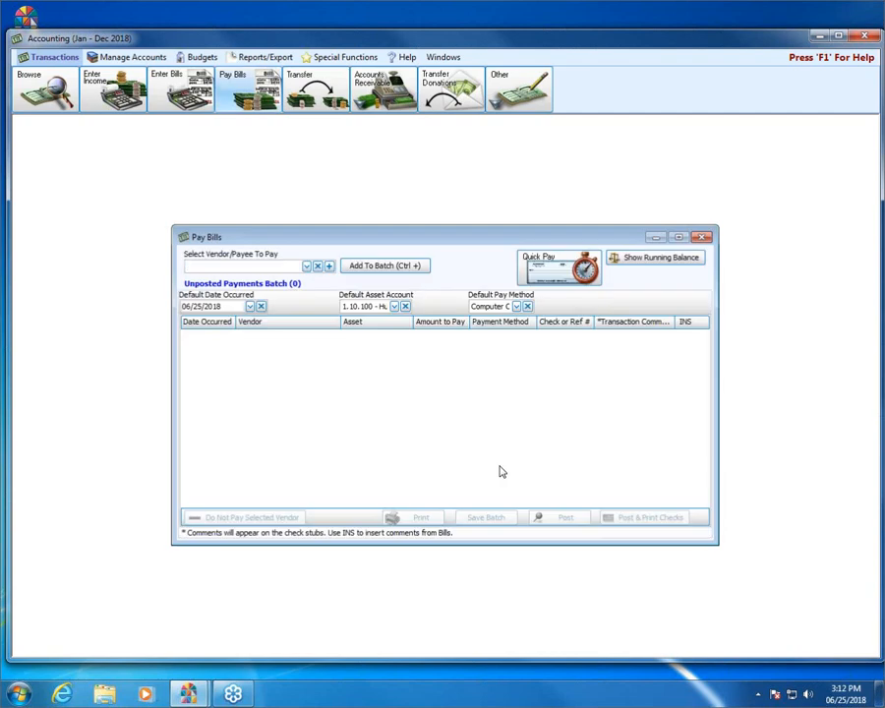
left_click(533, 266)
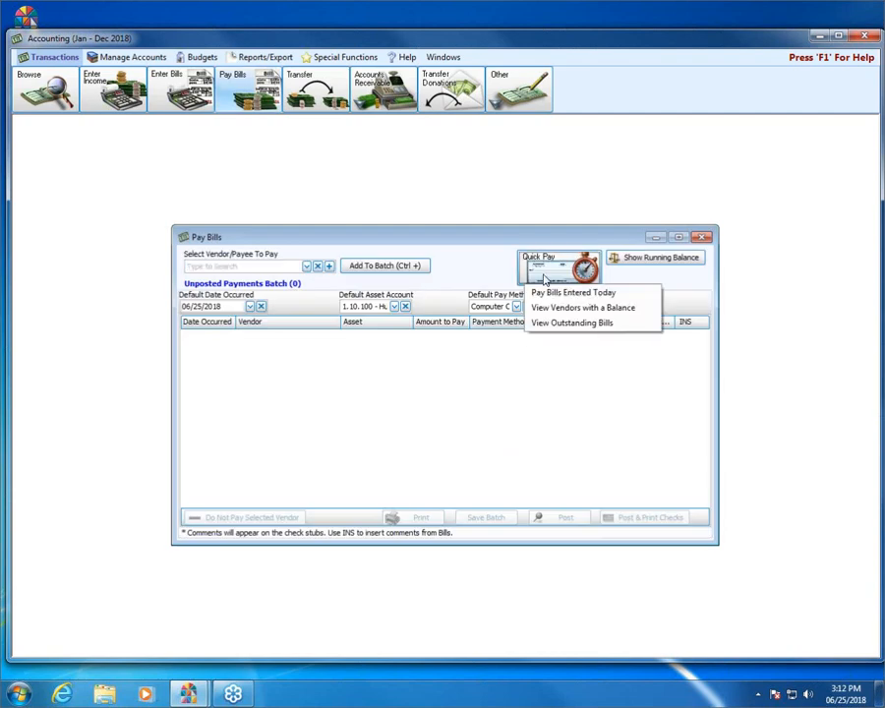
left_click(561, 324)
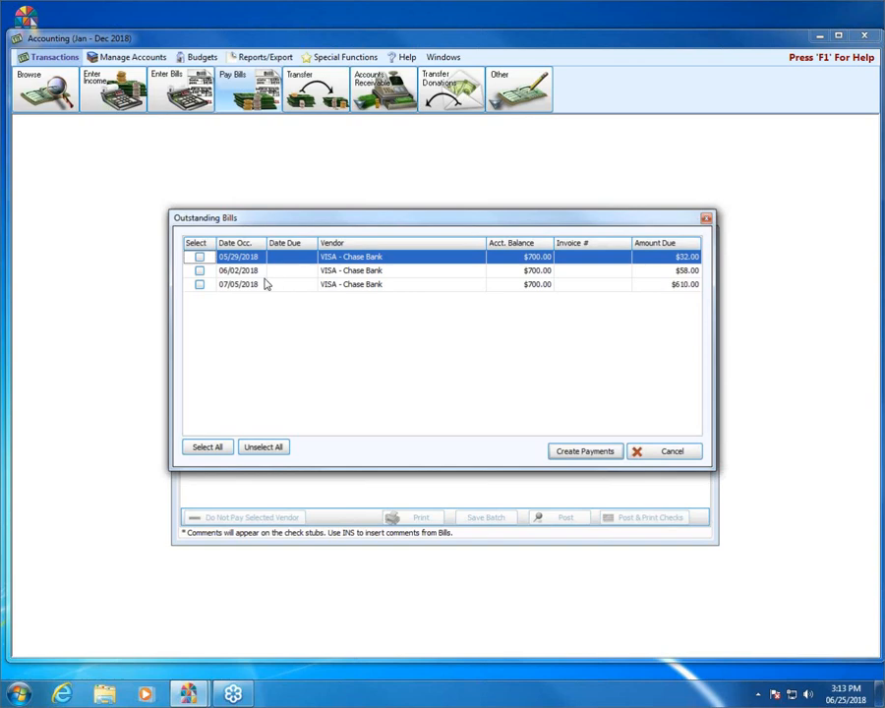
left_click(200, 257)
left_click(202, 270)
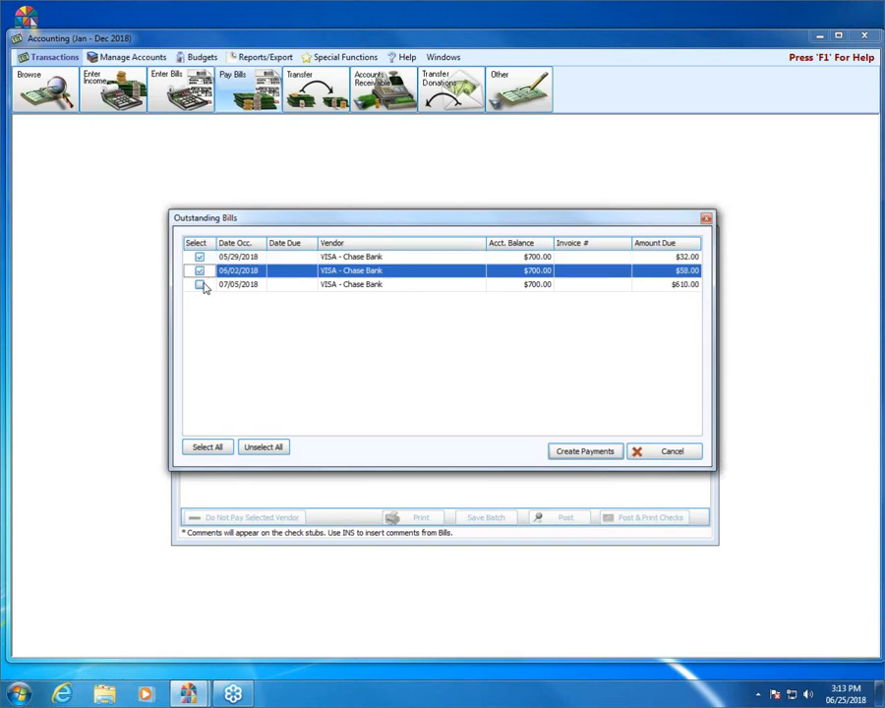
left_click(200, 284)
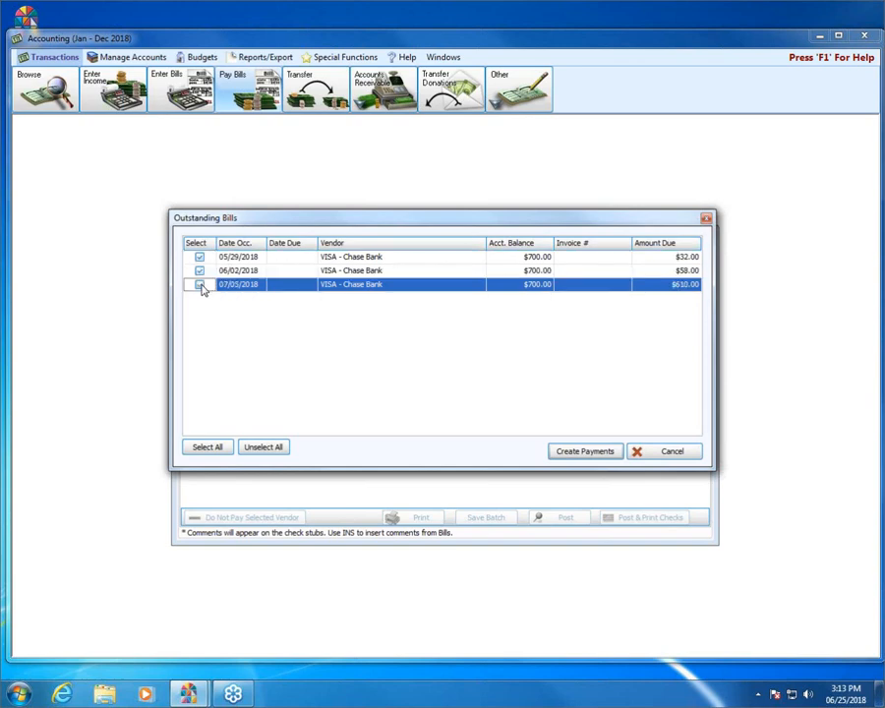
left_click(201, 284)
left_click(569, 454)
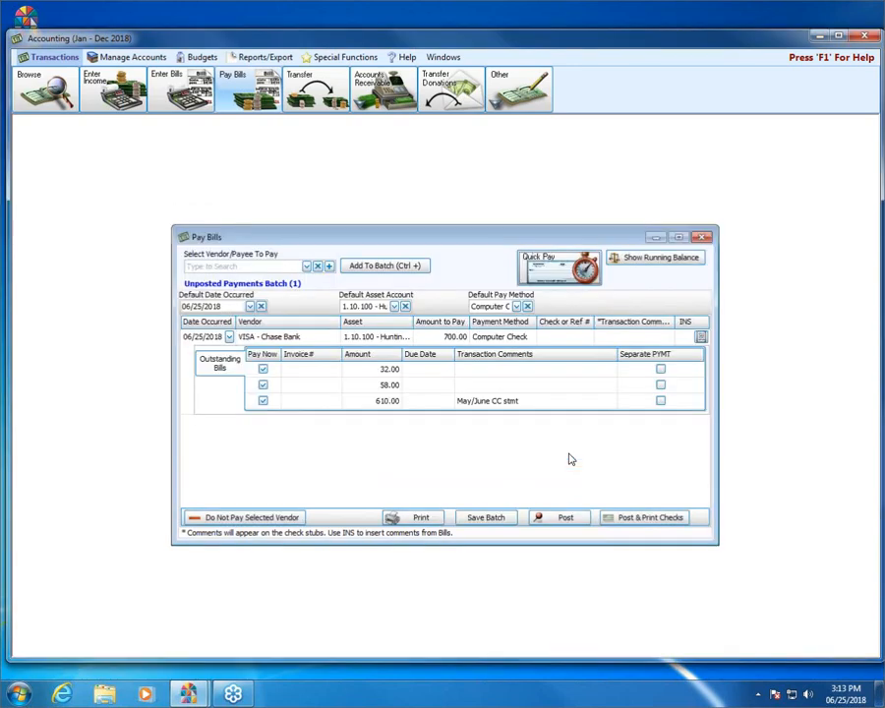
- Set the default date occurred for the payment batch to 07/02/2018
left_click(251, 307)
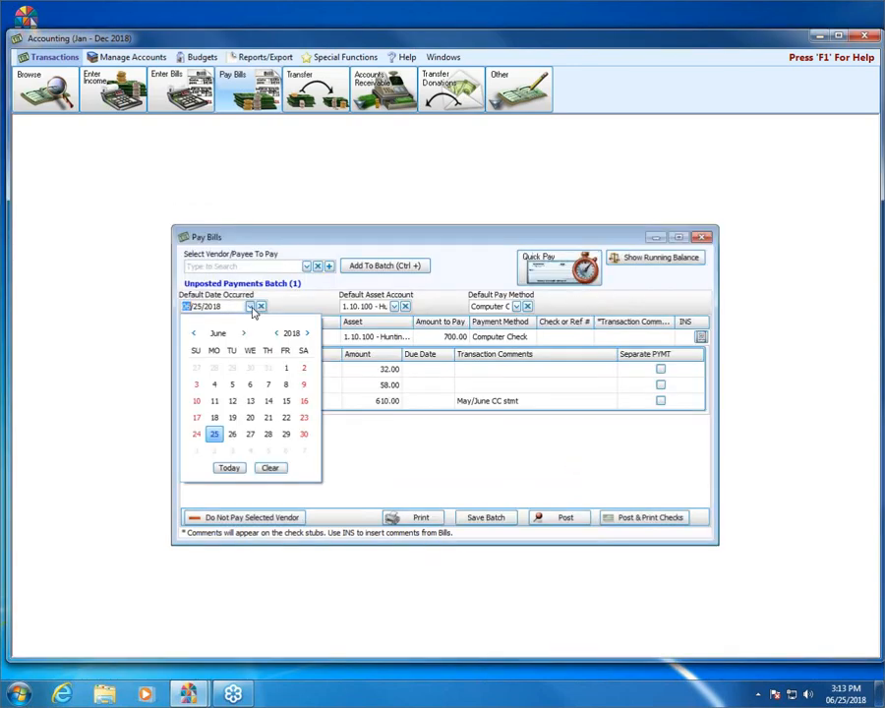
left_click(243, 334)
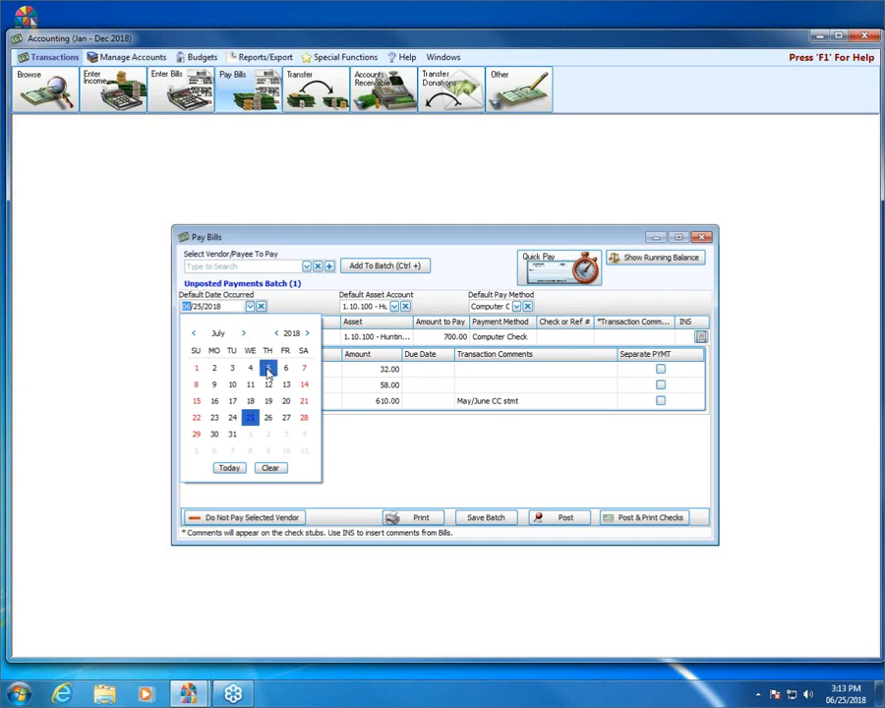
left_click(214, 368)
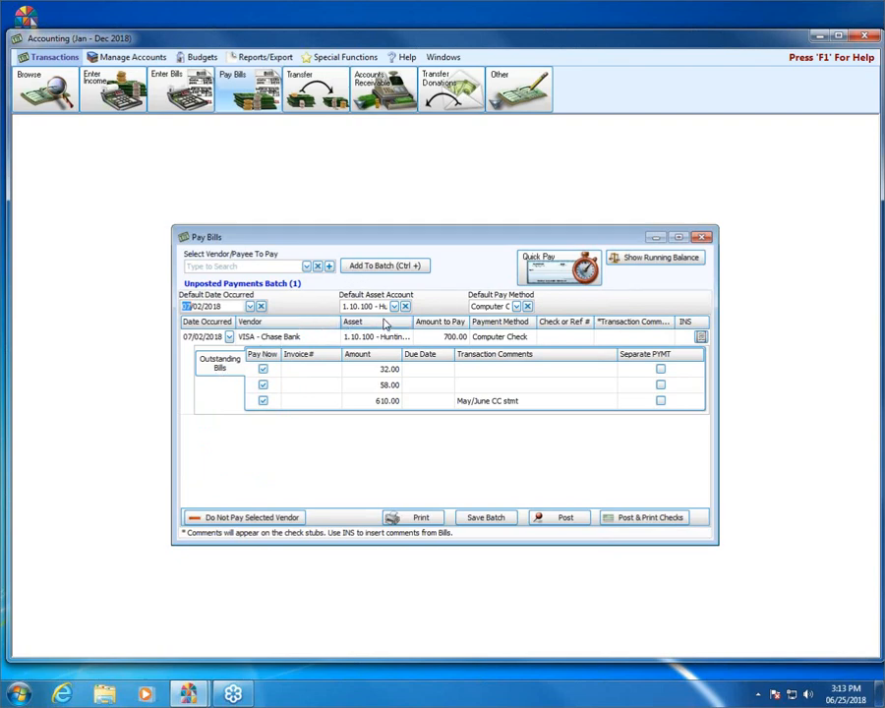
- Review the payment method options, and exclude the 610.00 bill from the VISA - Chase Bank payment before including it again
left_click(516, 307)
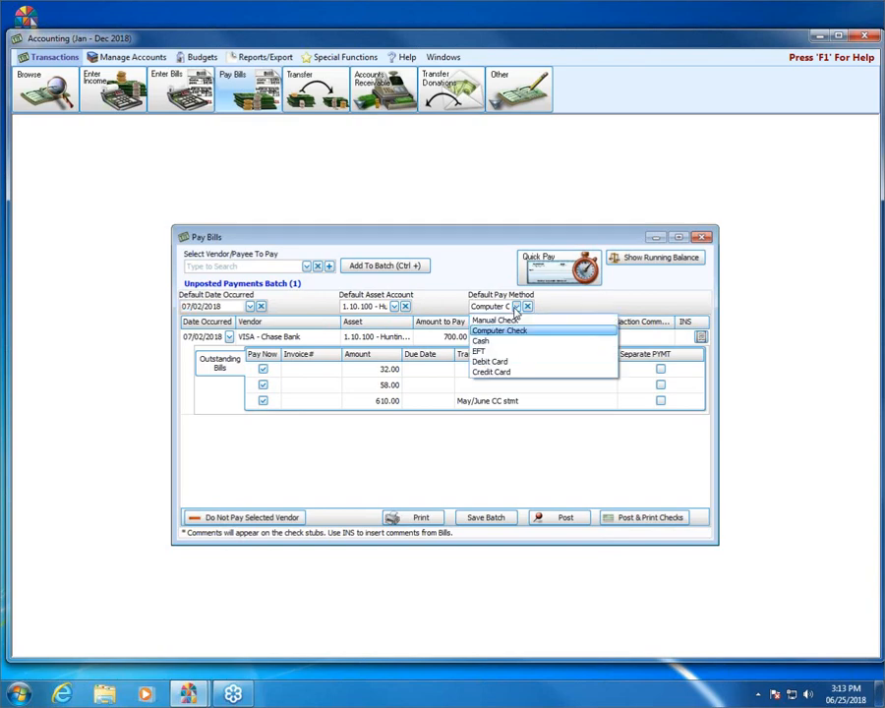
left_click(464, 251)
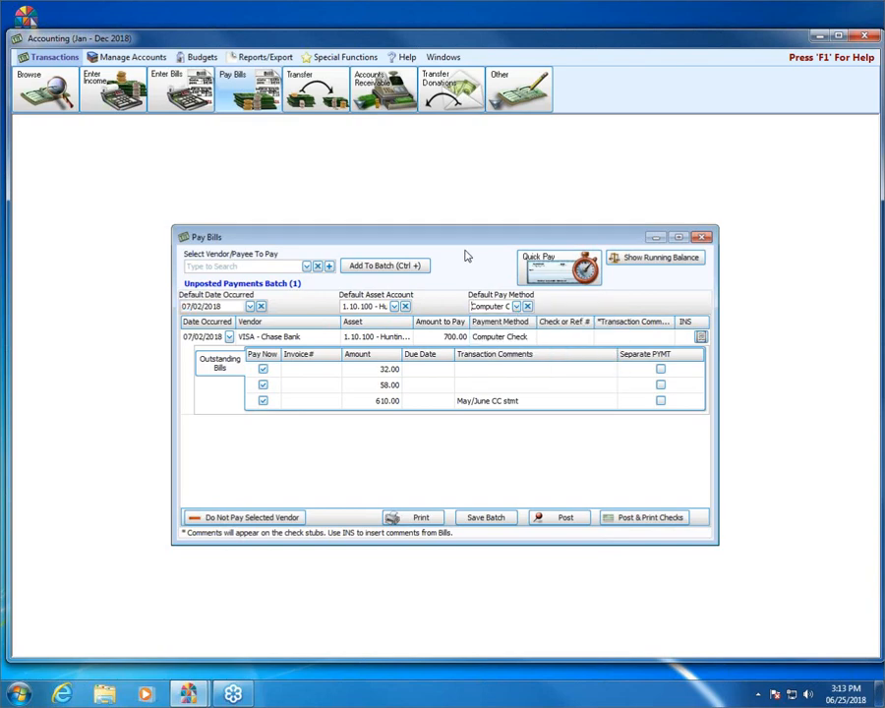
left_click(507, 337)
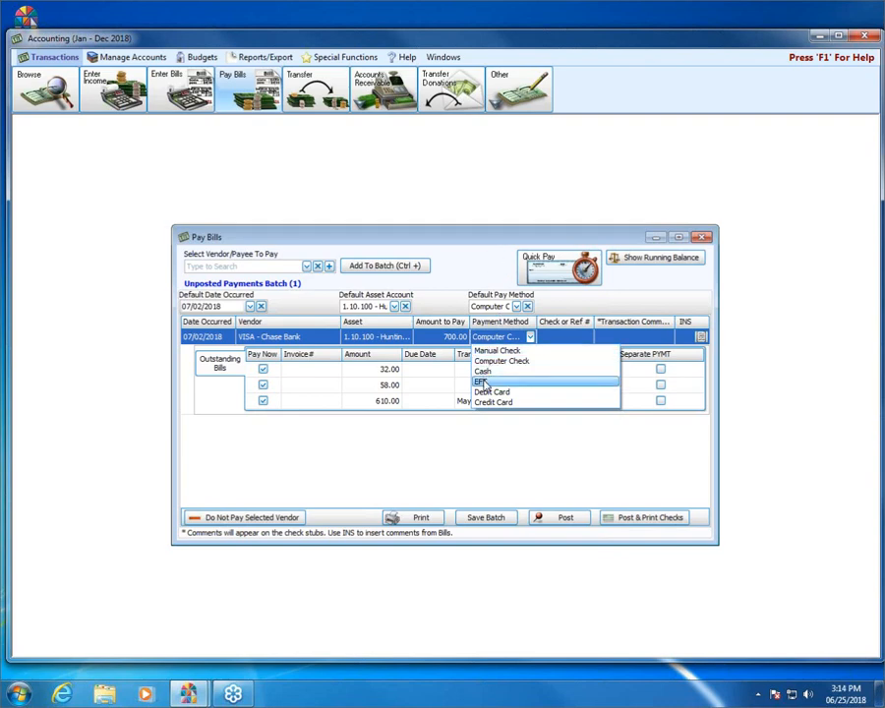
left_click(469, 246)
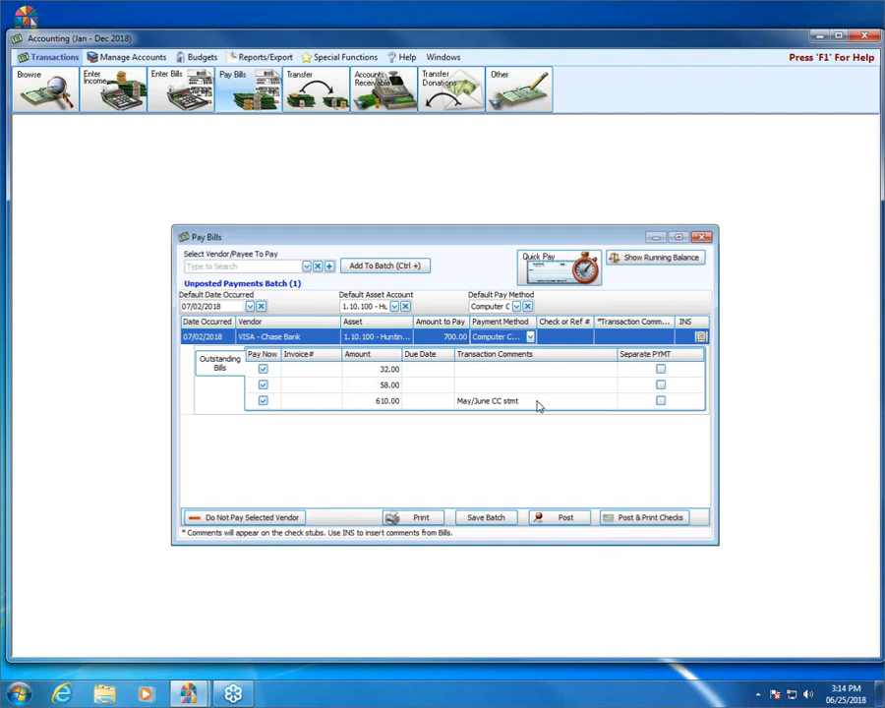
left_click(262, 401)
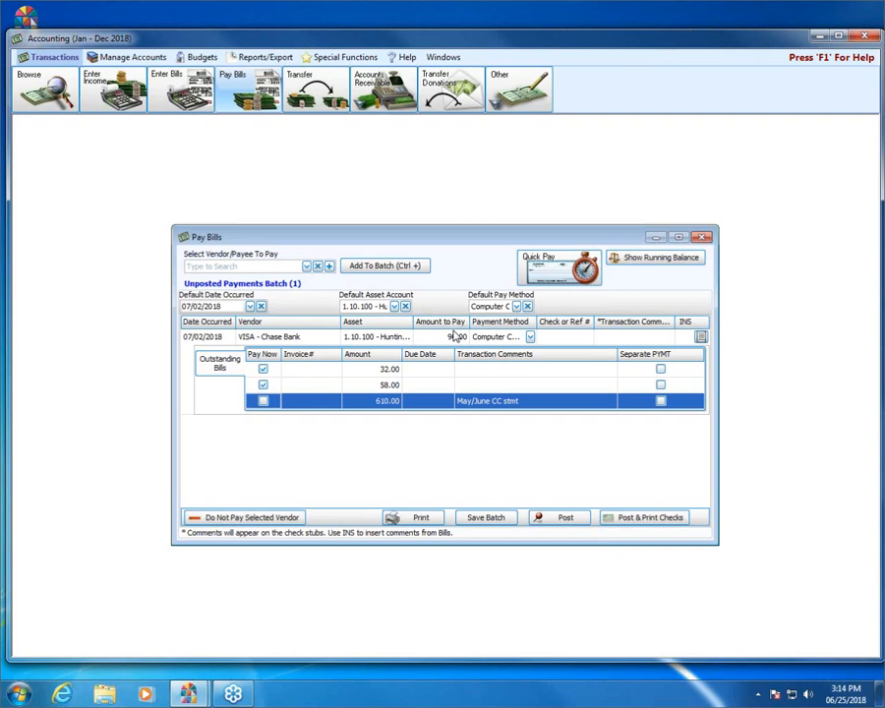
left_click(264, 402)
- Set the default pay method to EFT and post the VISA - Chase Bank payment
left_click(516, 306)
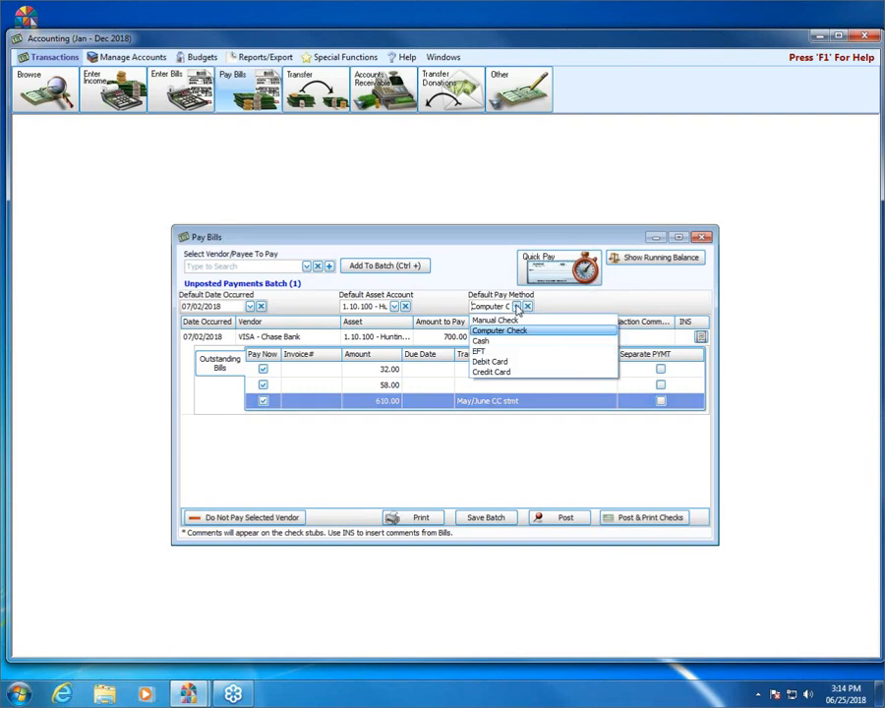
left_click(486, 352)
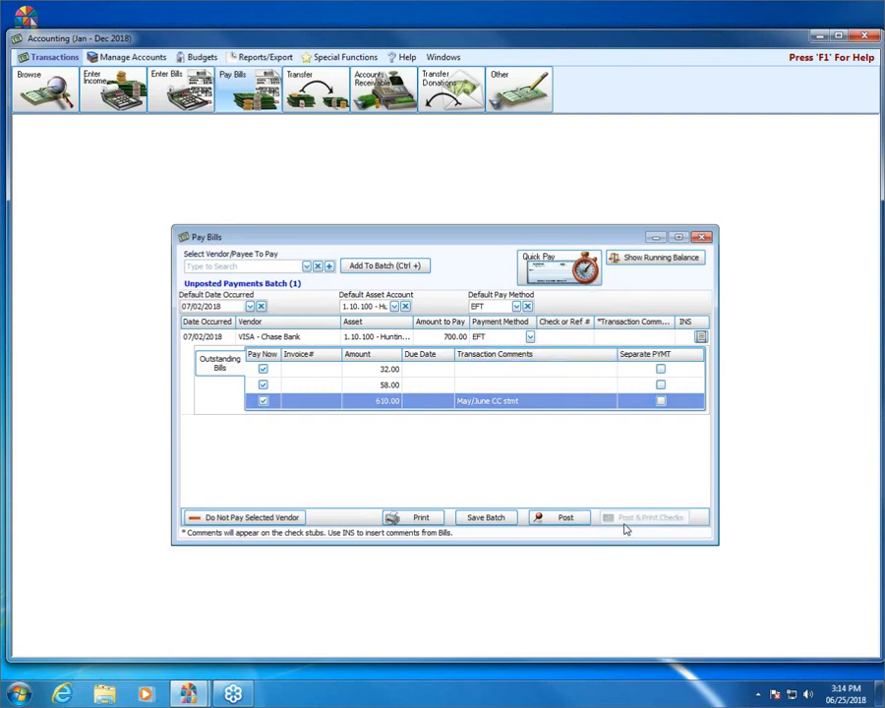
left_click(566, 518)
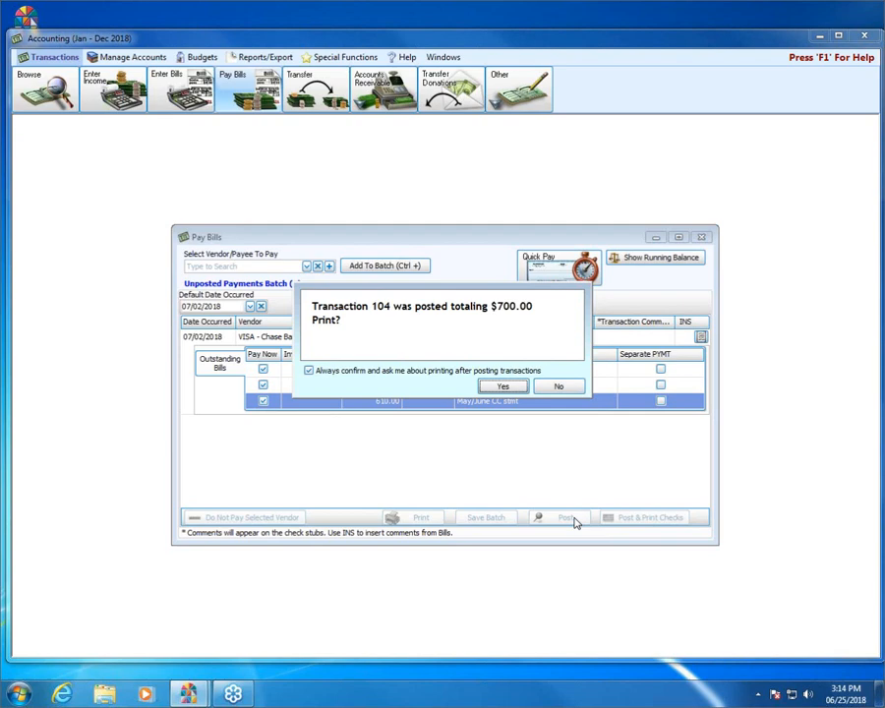
- Decline printing the posted payment, and check the VISA - Chase Bank vendor's balance and the available default asset accounts
left_click(570, 388)
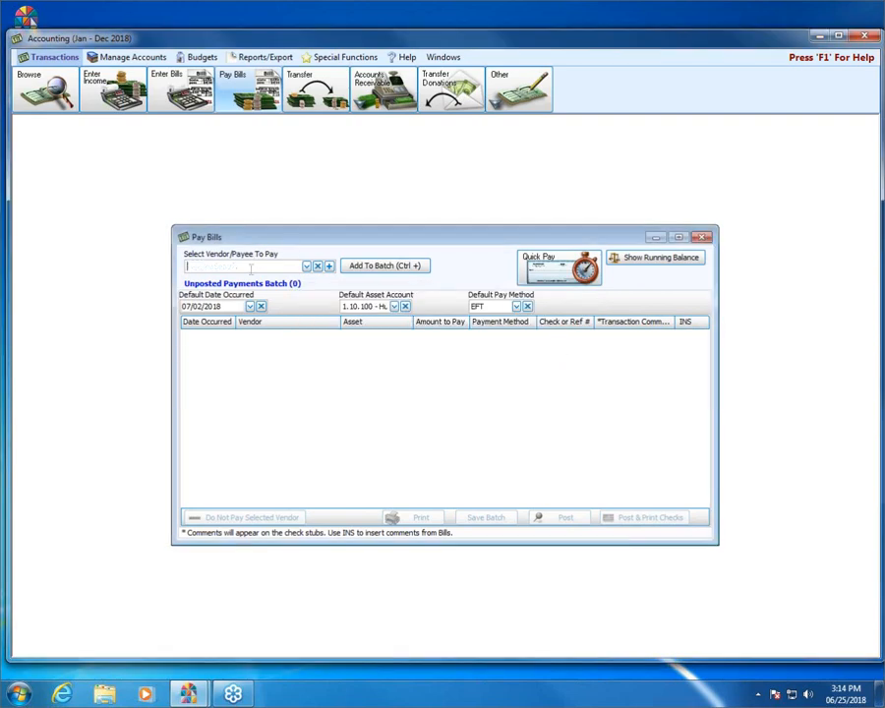
type("vis")
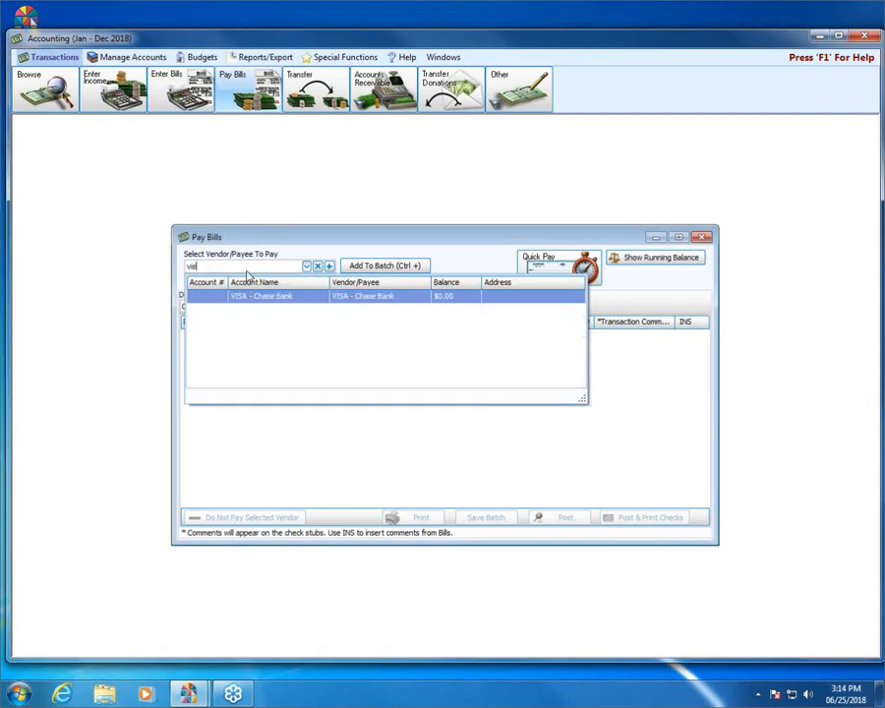
left_click(246, 296)
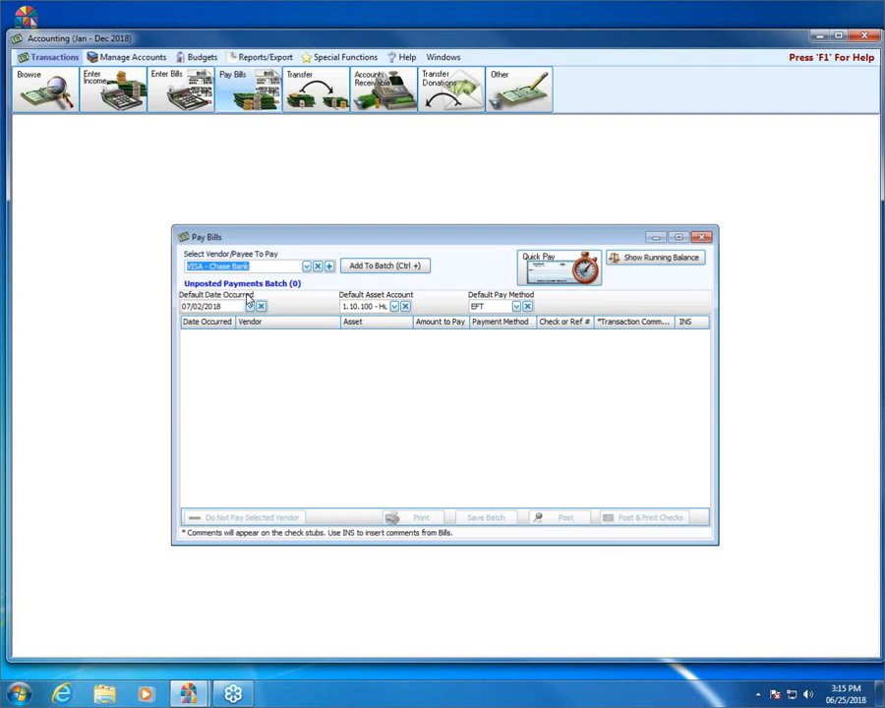
left_click(396, 306)
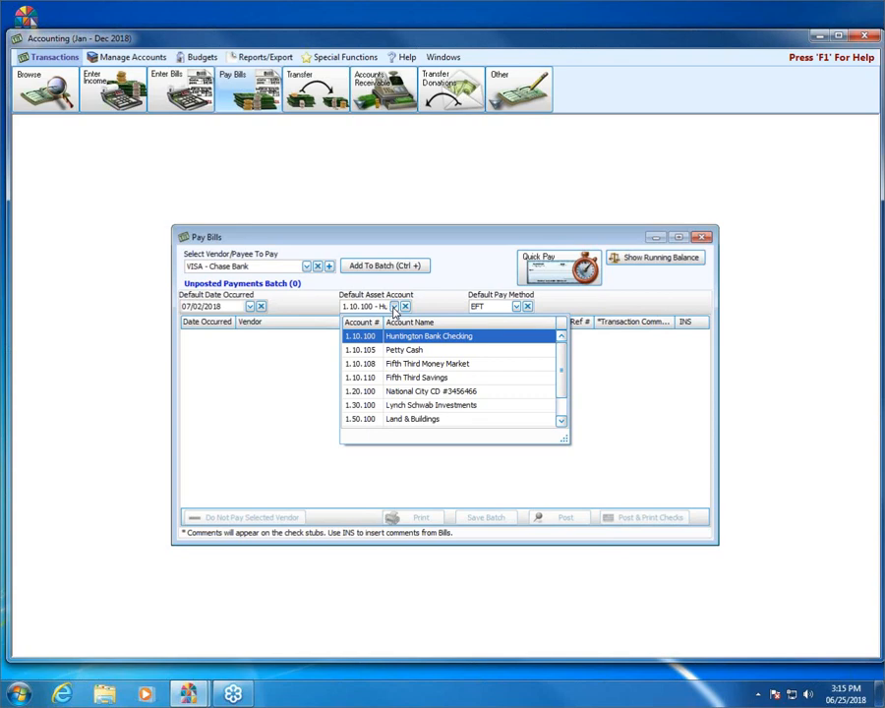
- Add a Sam's Club payment to the unposted payments batch with Debit Card as the default pay method
left_click(306, 266)
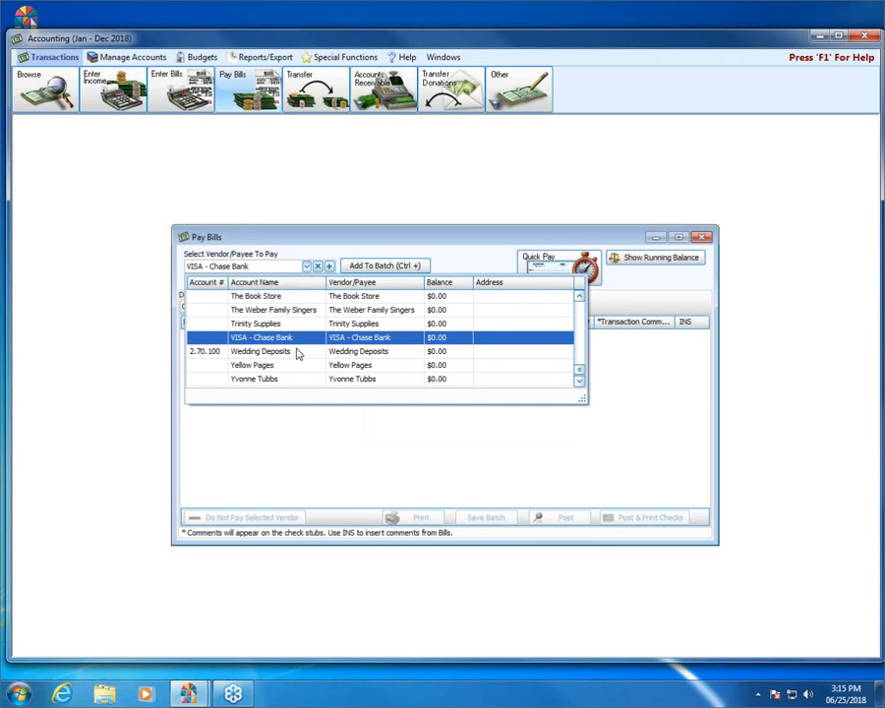
left_click(581, 312)
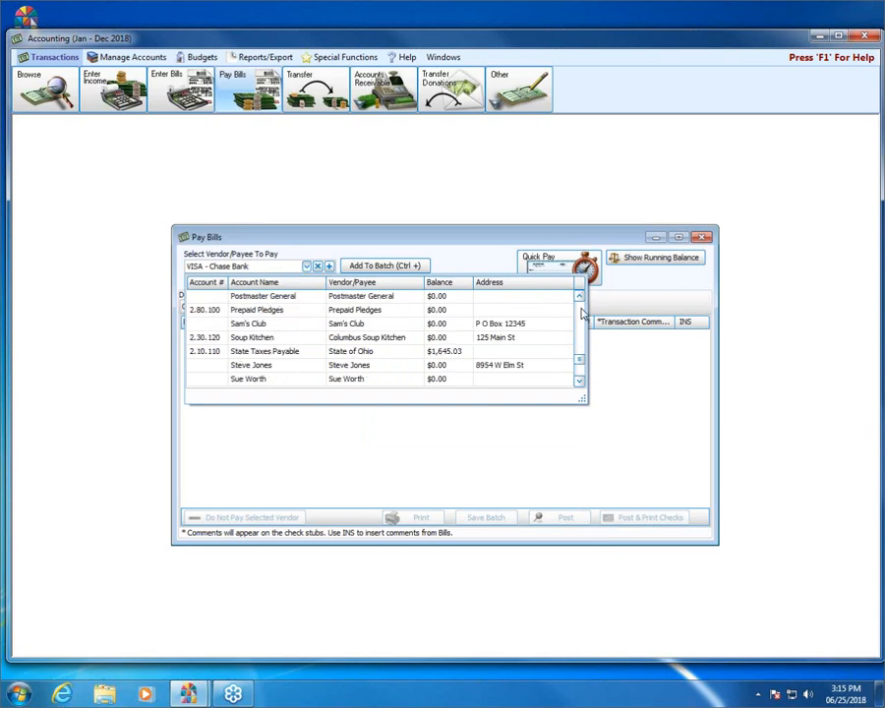
left_click(275, 323)
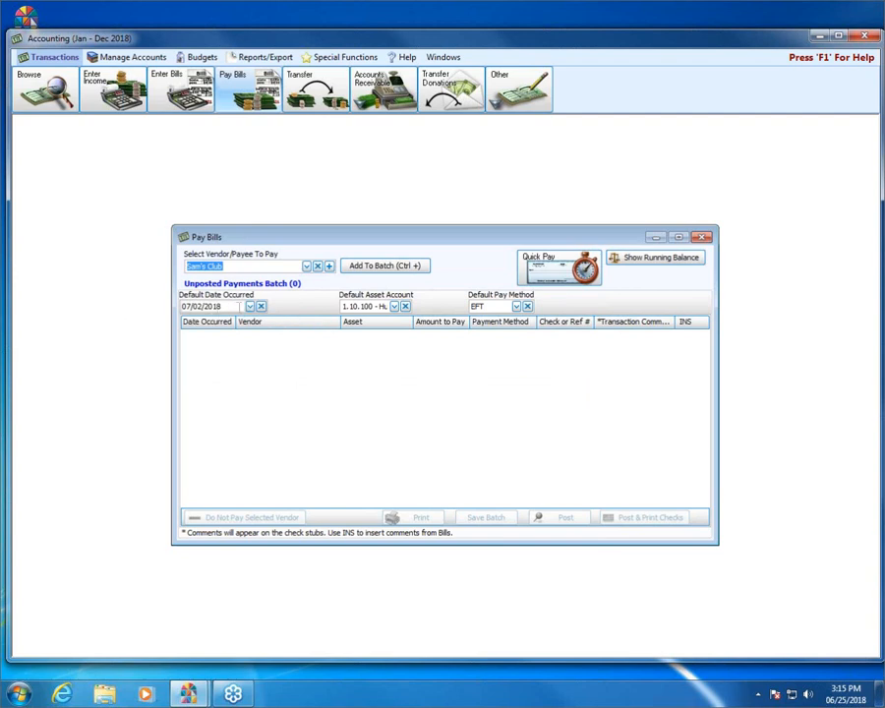
left_click(514, 306)
left_click(499, 363)
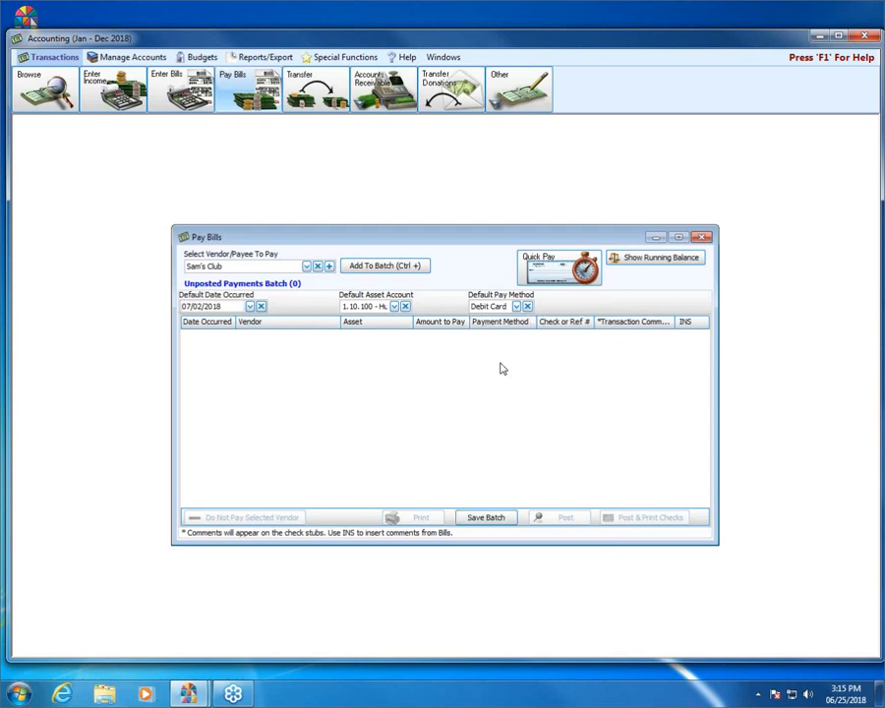
left_click(386, 267)
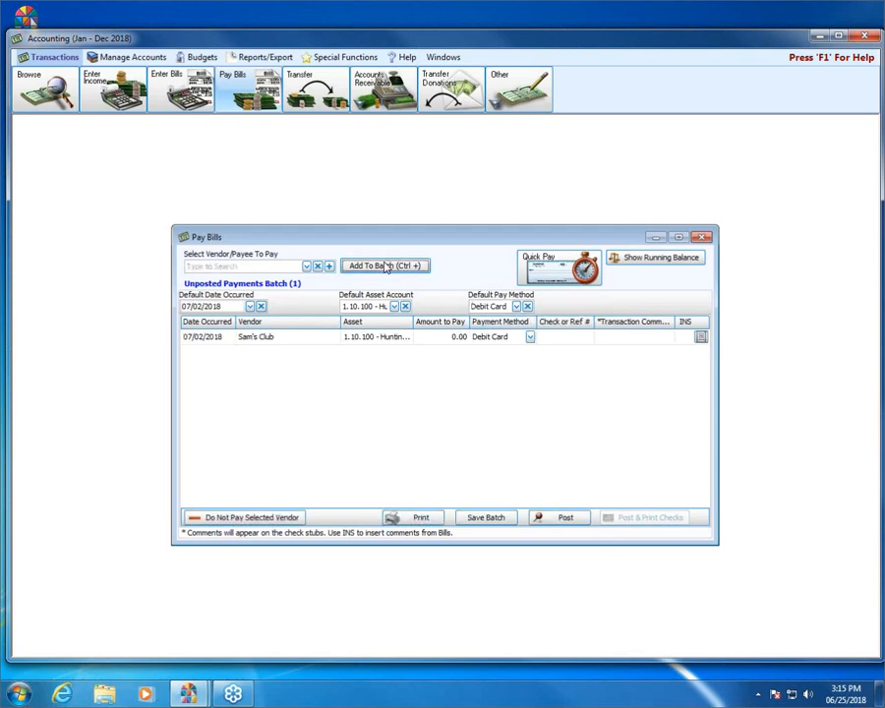
- Set the payment method of the Sam's Club payment line to Credit Card
left_click(444, 337)
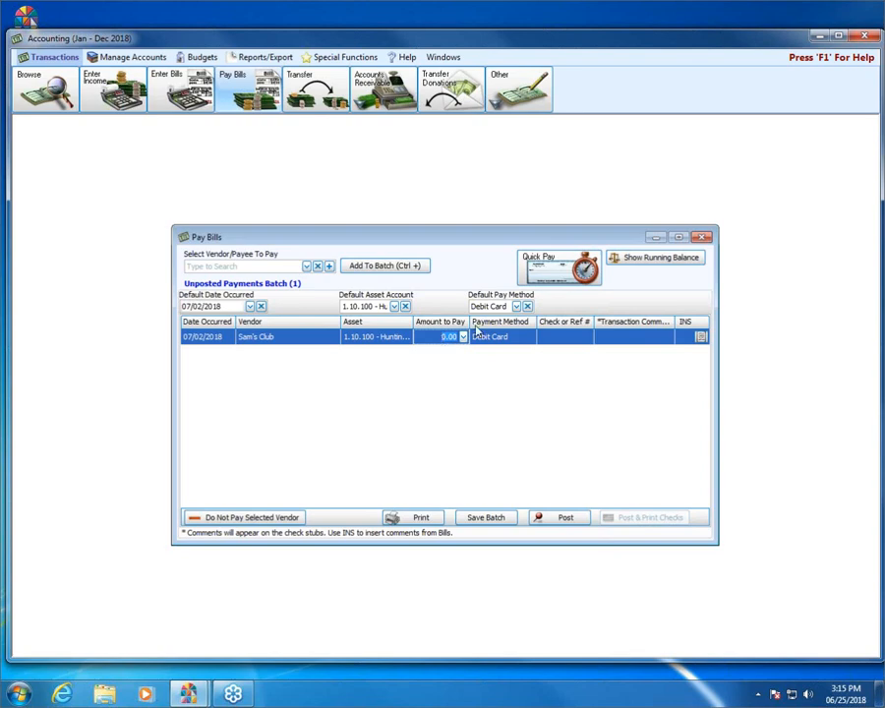
left_click(529, 338)
left_click(529, 337)
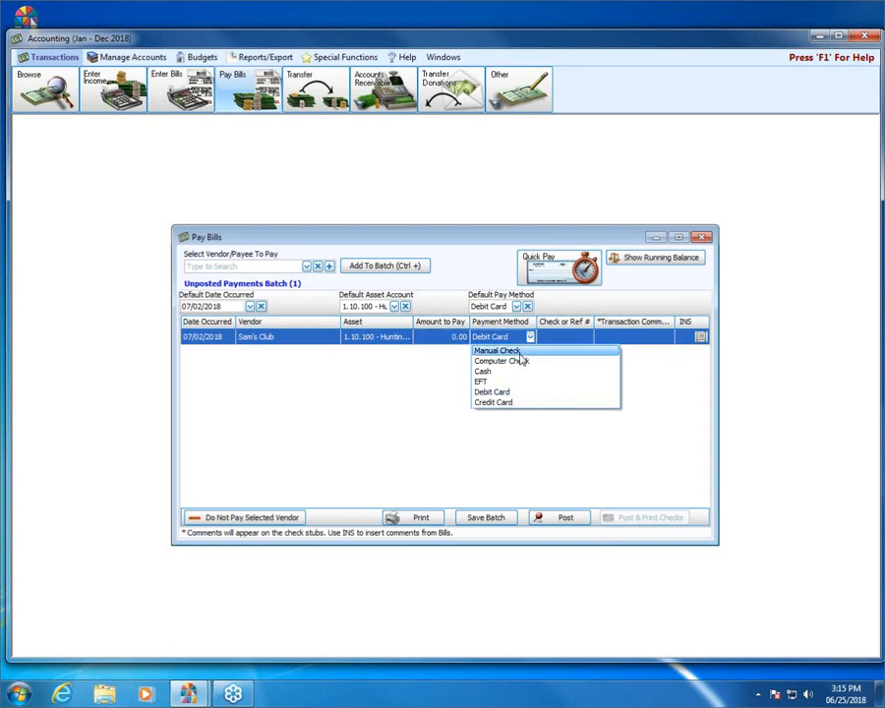
left_click(506, 403)
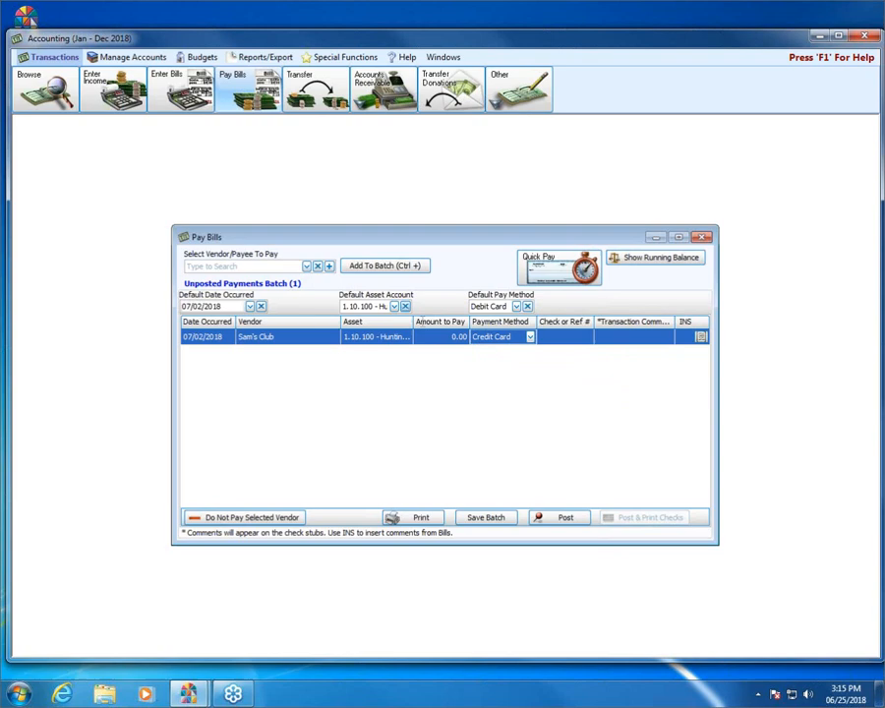
- Review the available default asset accounts, and close Pay Bills without saving the Sam's Club payment
left_click(395, 306)
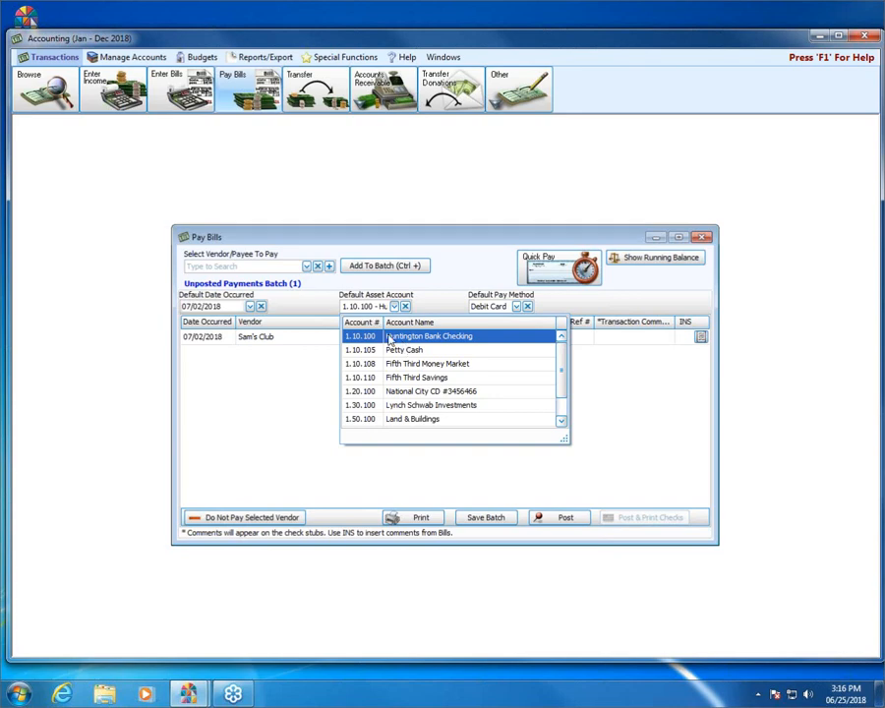
left_click_drag(561, 361, 564, 384)
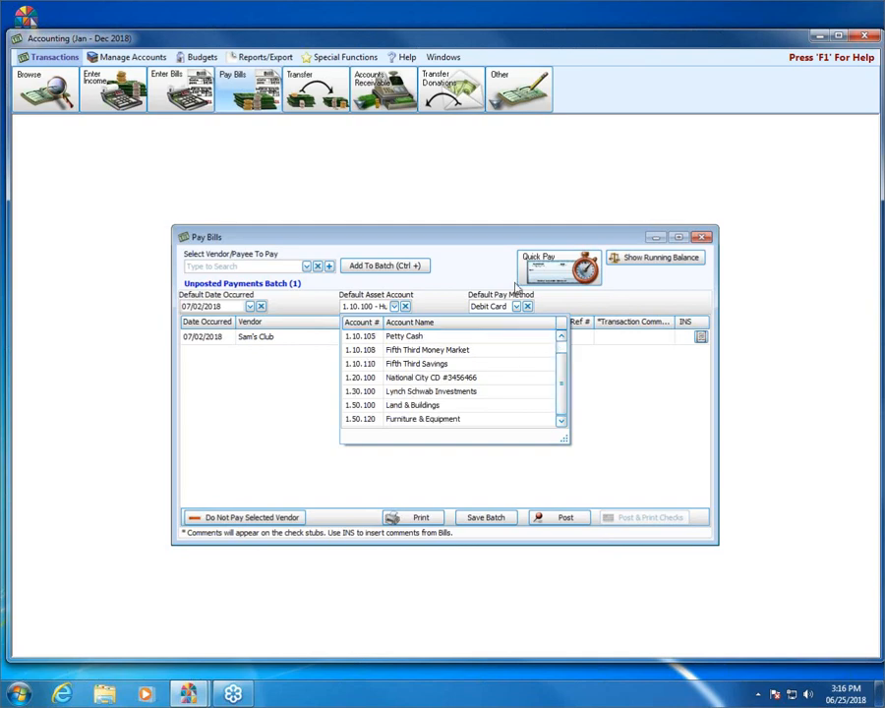
left_click(507, 245)
left_click(706, 240)
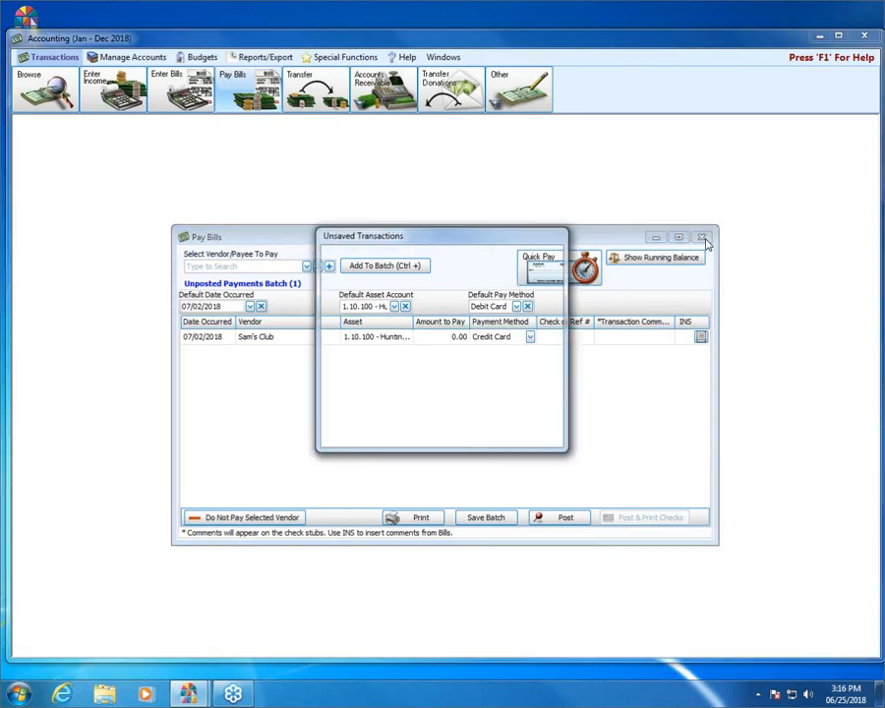
left_click(457, 368)
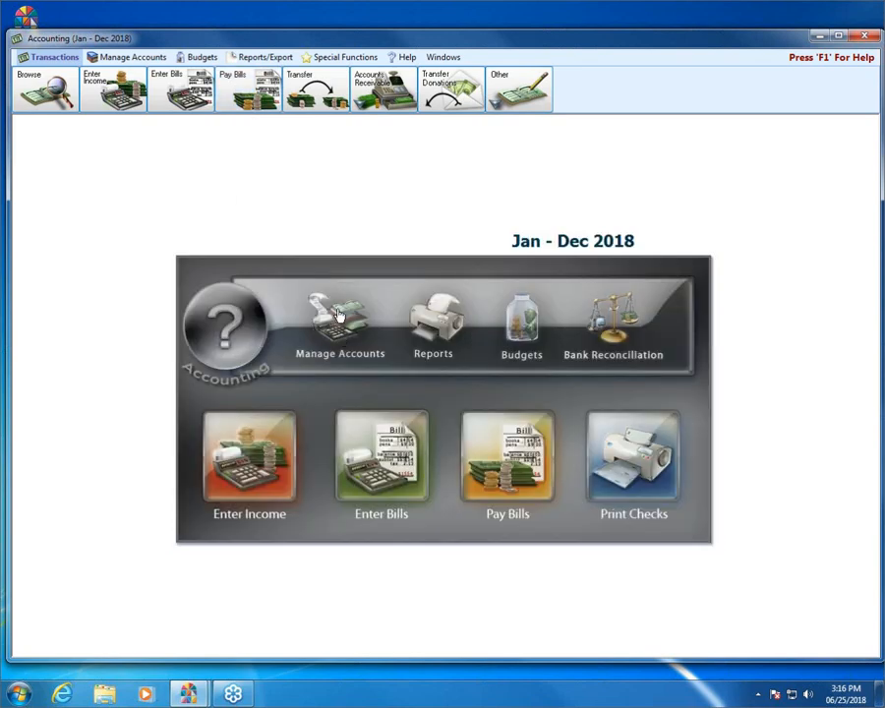
- Add an asset account named Chase Bank Visa, numbered 1.10.150, under the Total Current Assets & Investments subtotal, and close the Chart of Accounts
left_click(336, 318)
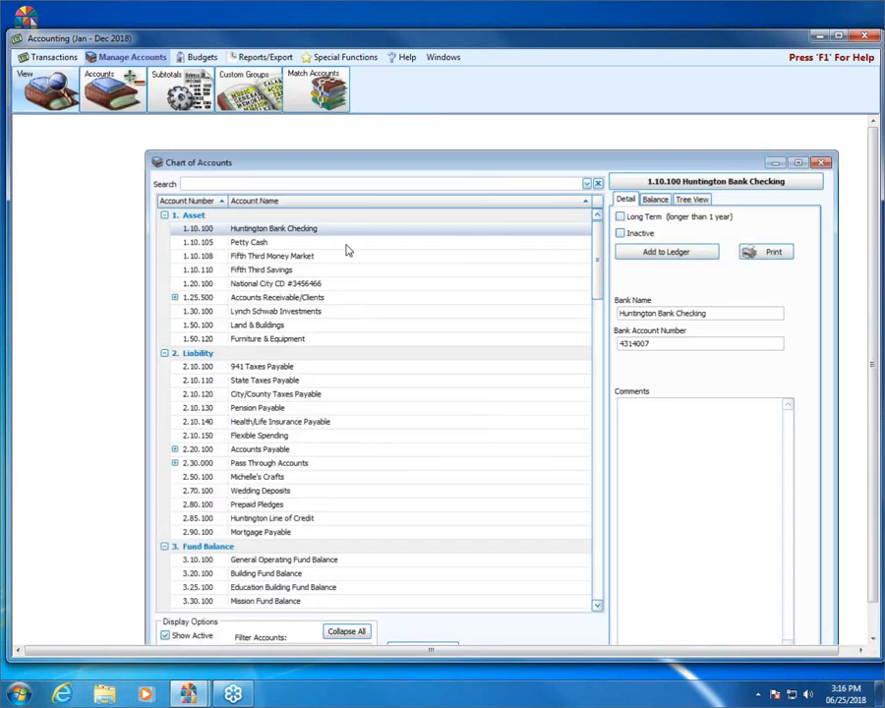
left_click(683, 200)
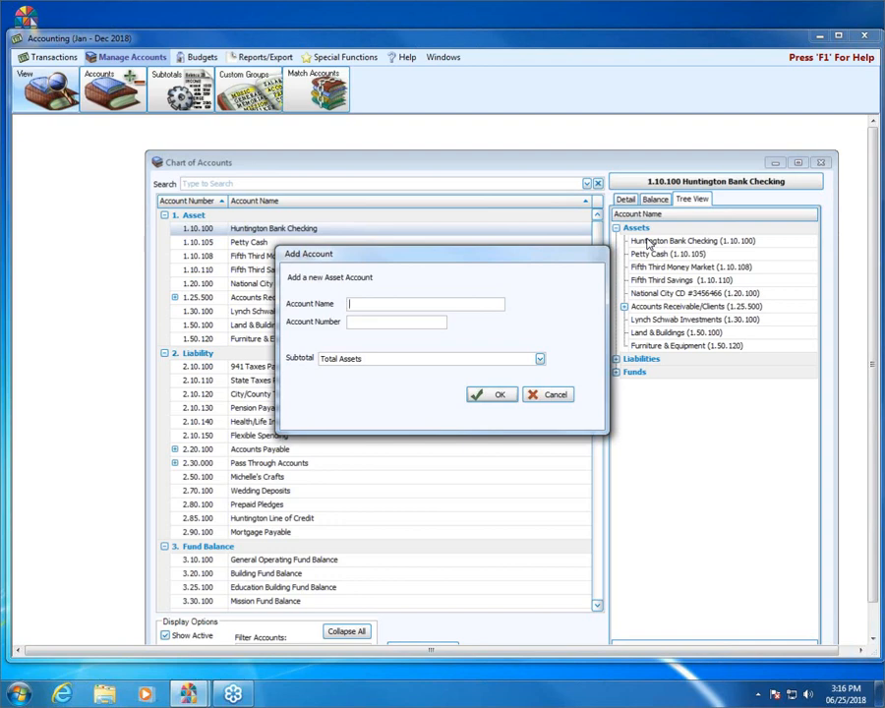
type("Chase Bank Visa")
key("Tab")
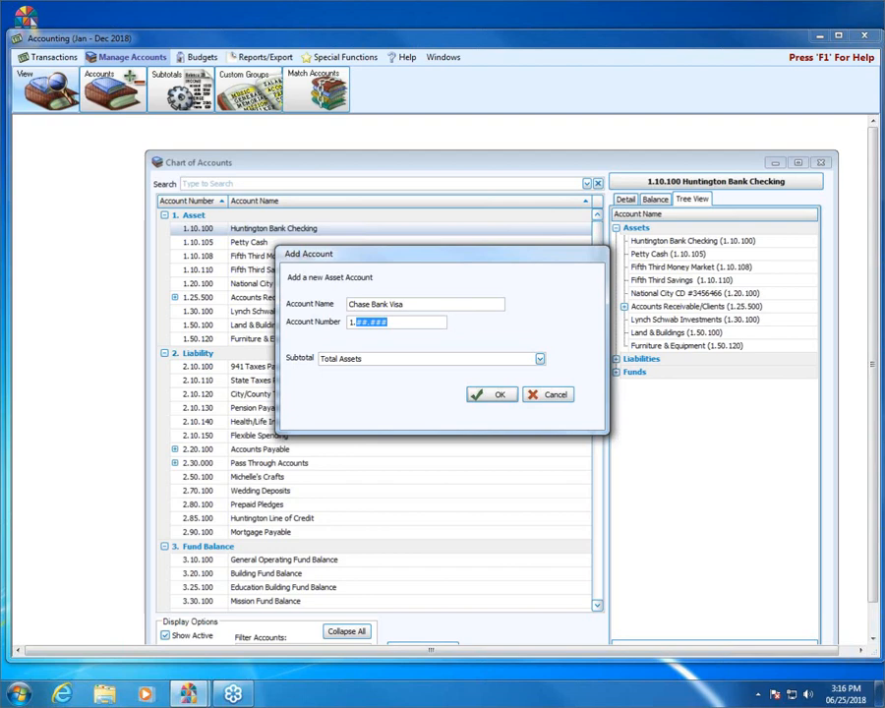
type("10.150")
left_click(540, 358)
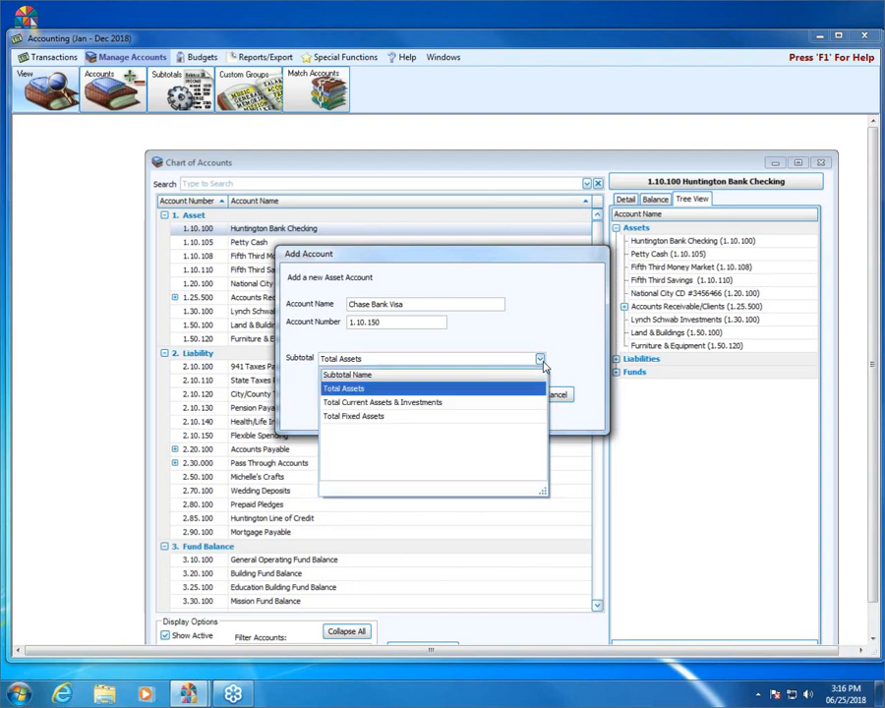
left_click(398, 411)
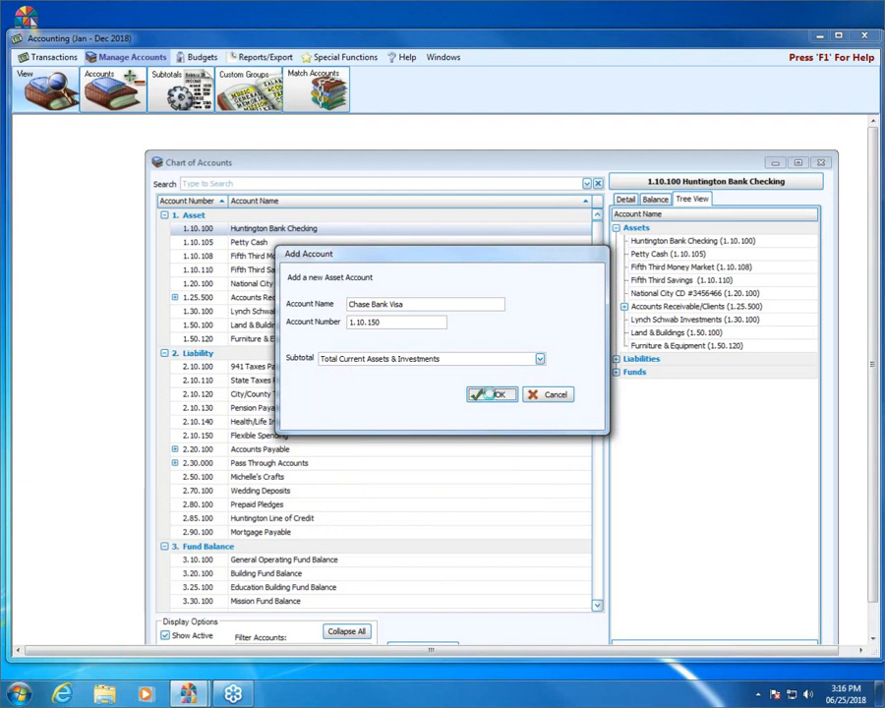
left_click(480, 394)
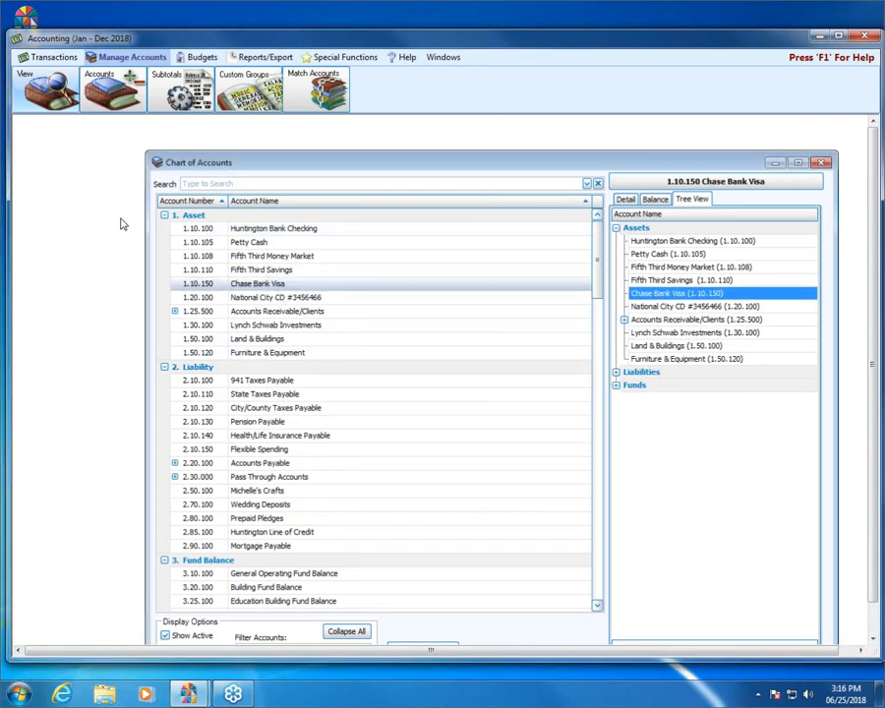
left_click(819, 164)
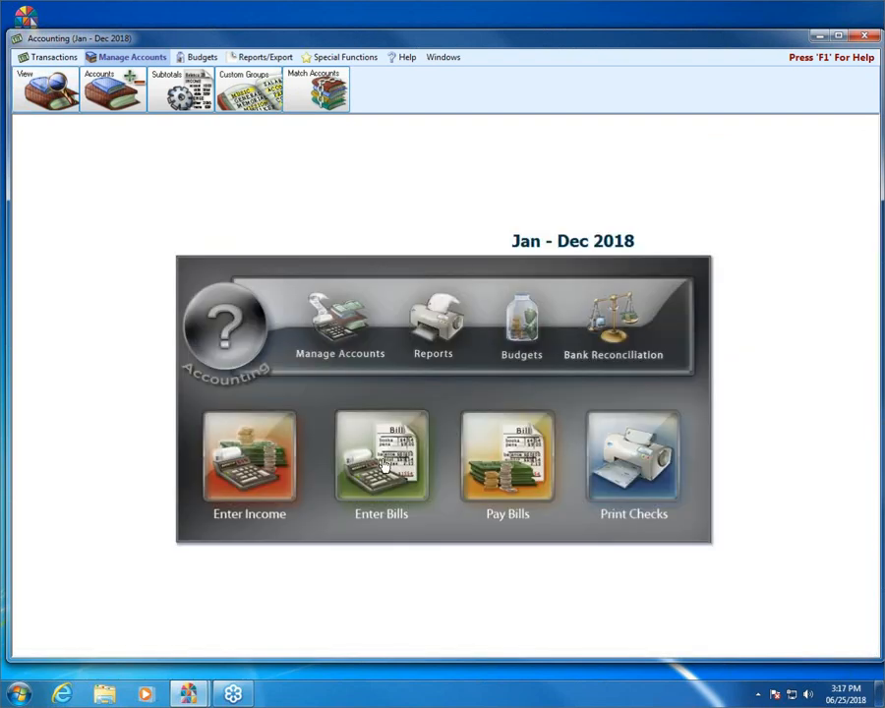
- Start a new bill dated 06/25/2018 for the vendor Clark's Organ Repair
left_click(406, 468)
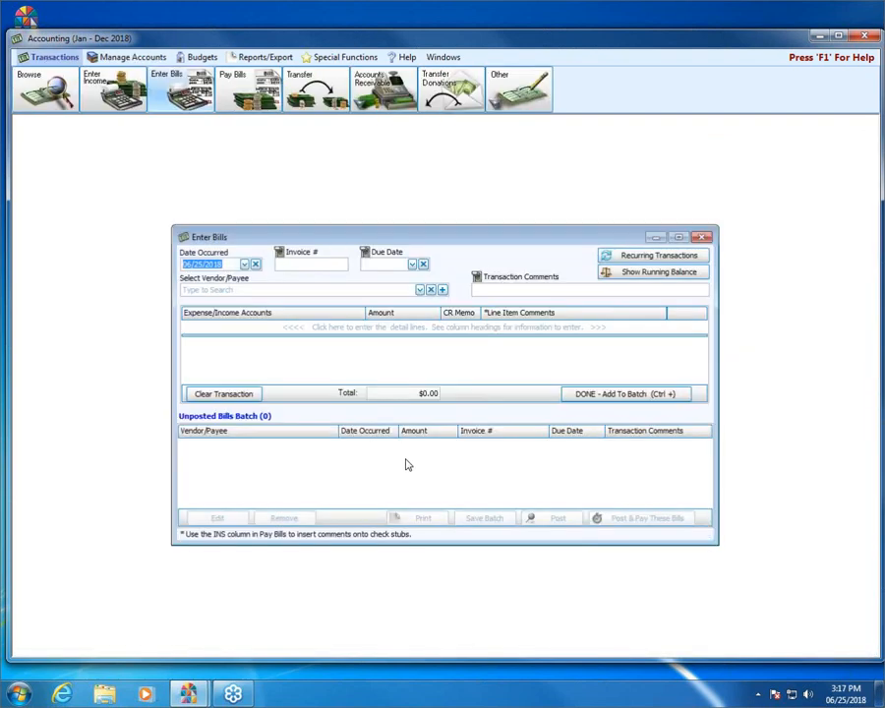
left_click(244, 264)
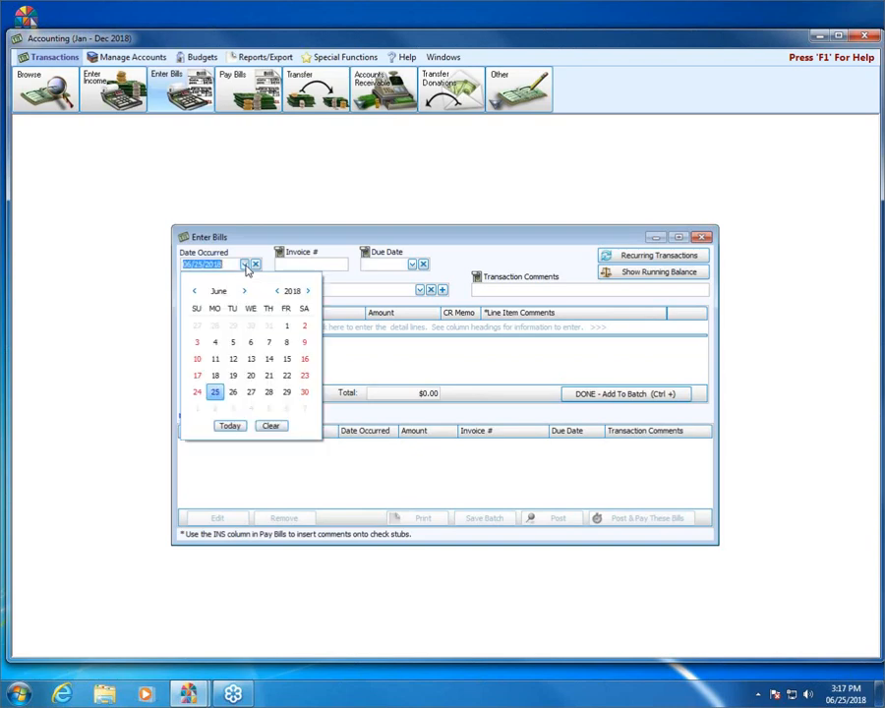
left_click(214, 391)
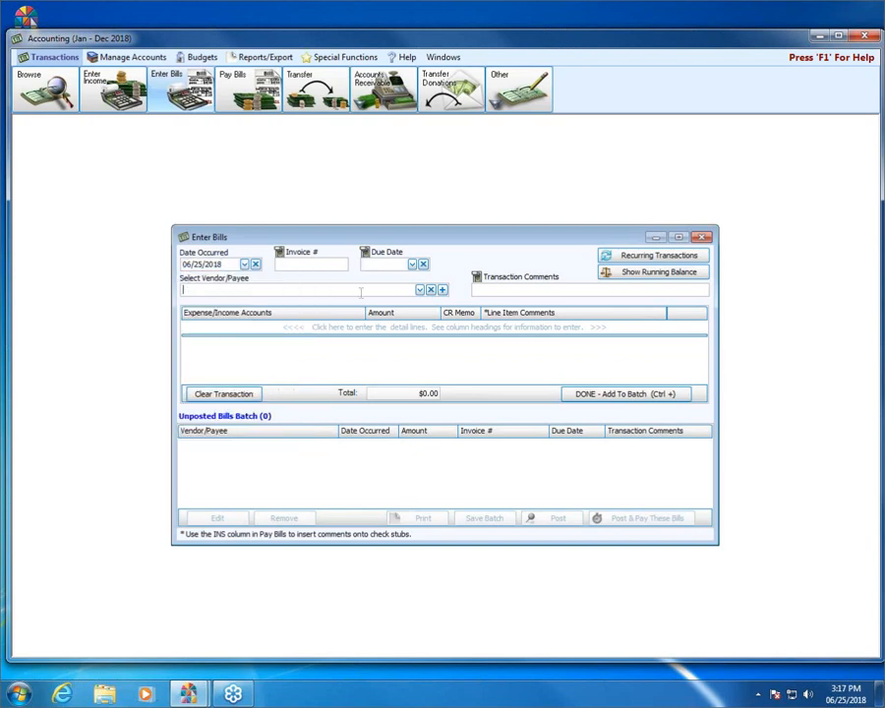
left_click(419, 289)
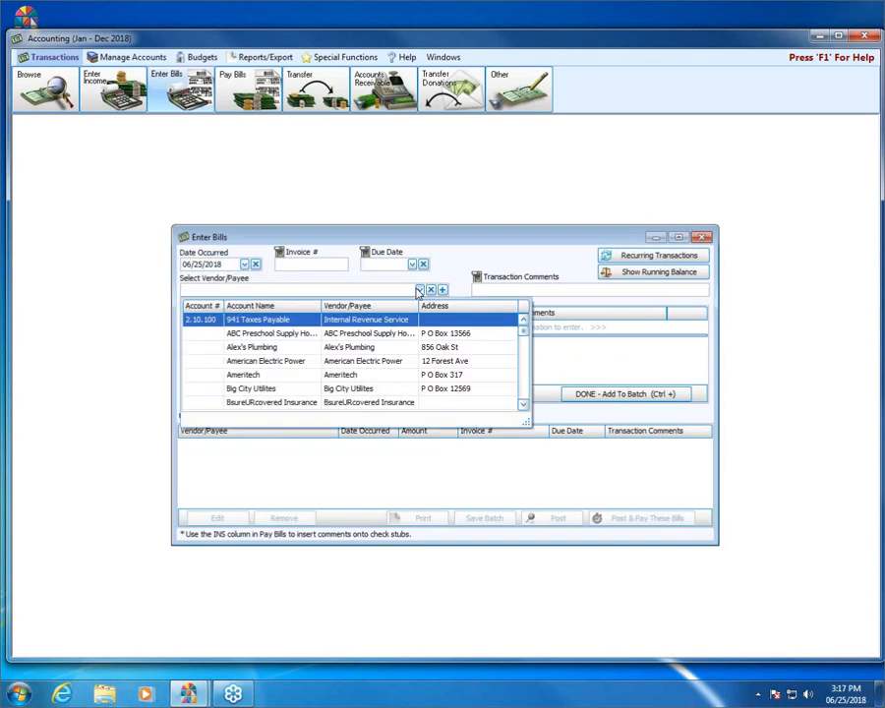
left_click(523, 405)
left_click(523, 404)
left_click(523, 404)
left_click(523, 405)
left_click(522, 405)
left_click(523, 405)
left_click(523, 405)
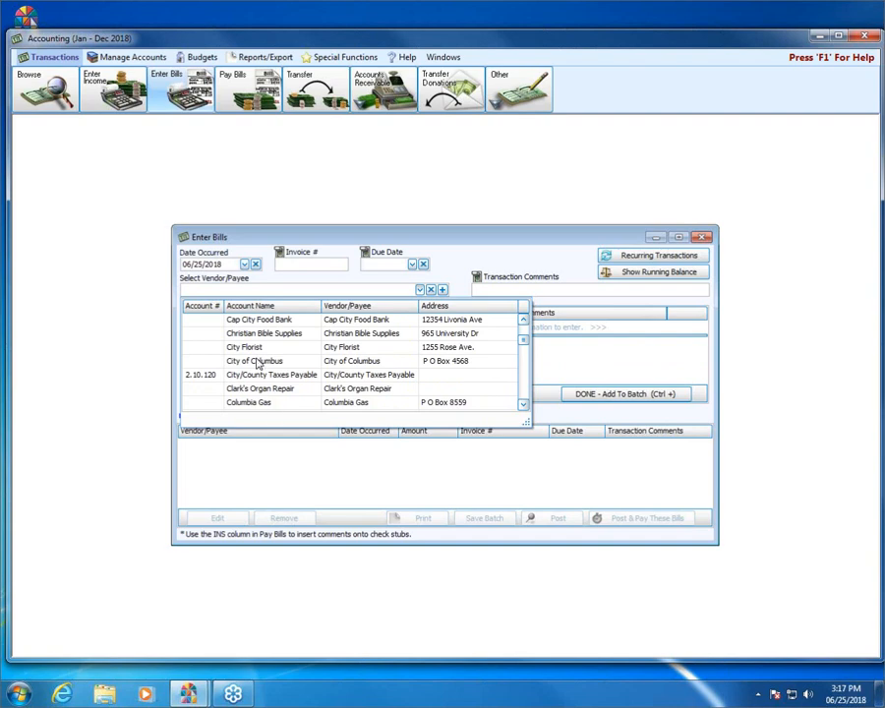
left_click(257, 388)
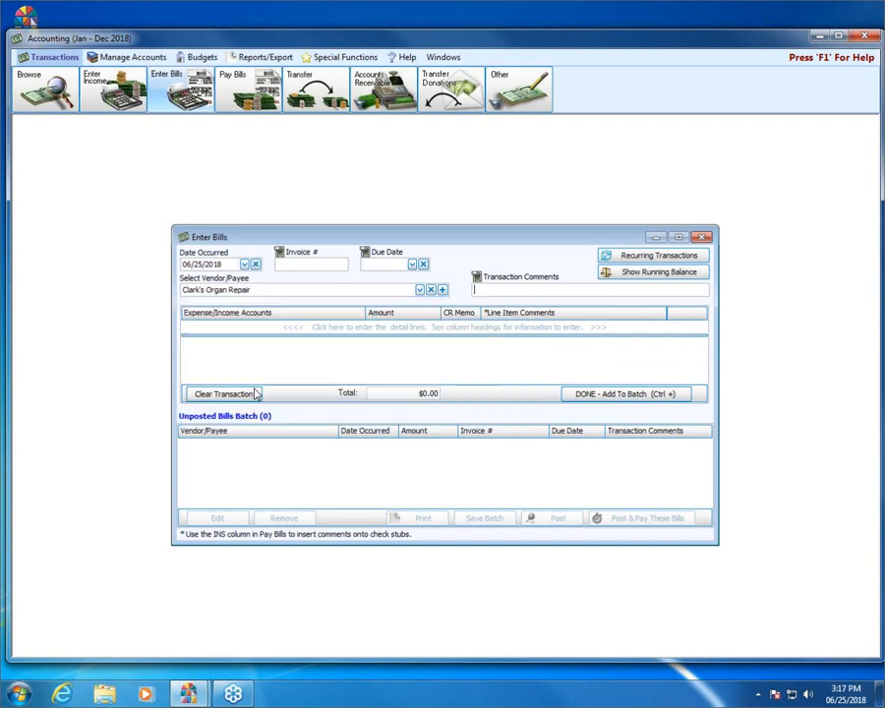
- Charge 1200.00 to 5.20.100 - Building Fund Expenses on the Clark's Organ Repair bill, and post it for payment without printing
left_click(289, 331)
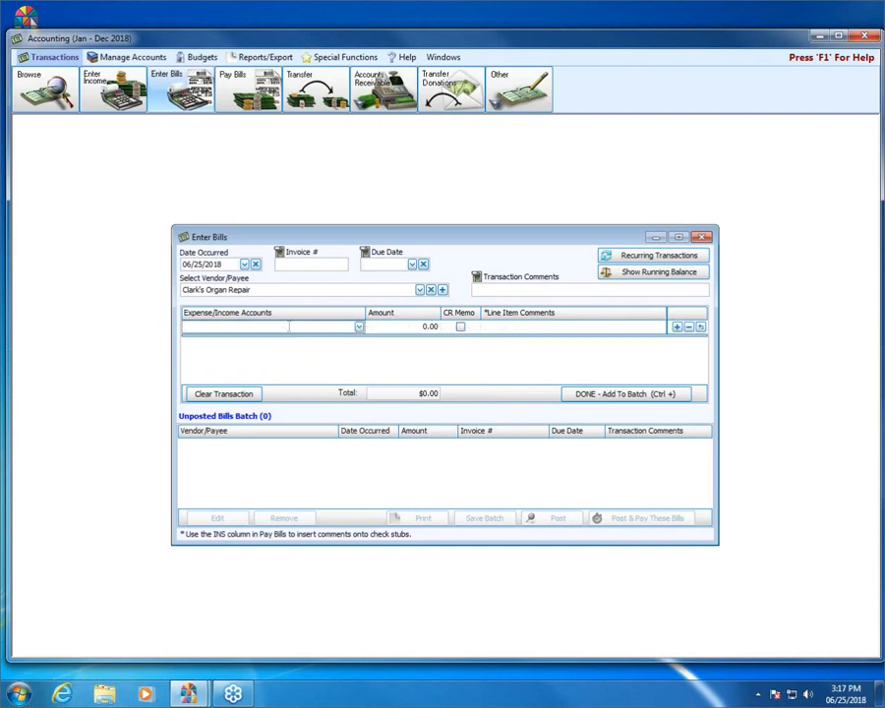
type("build")
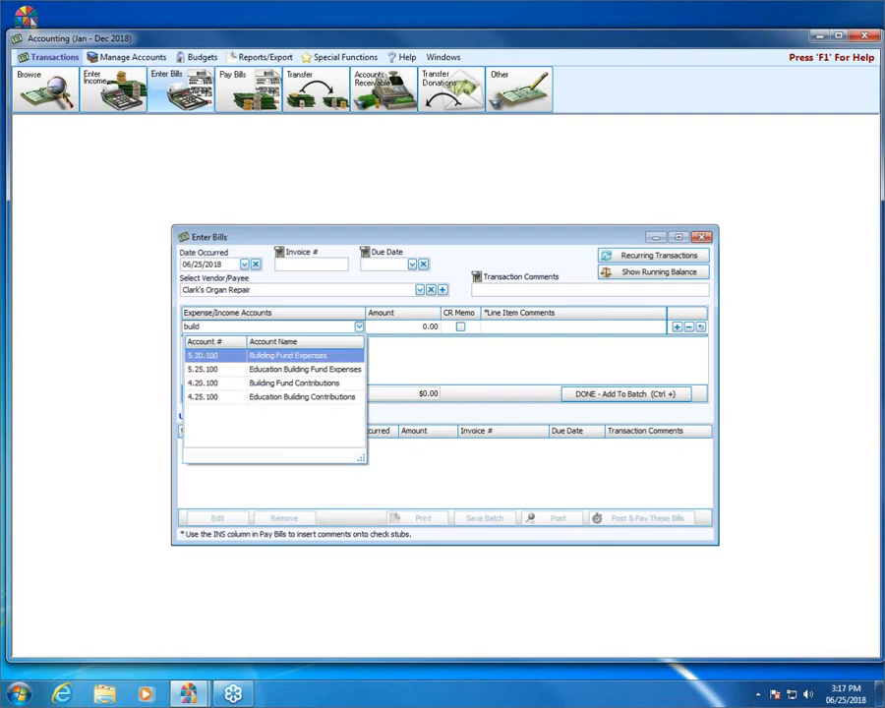
key("Return")
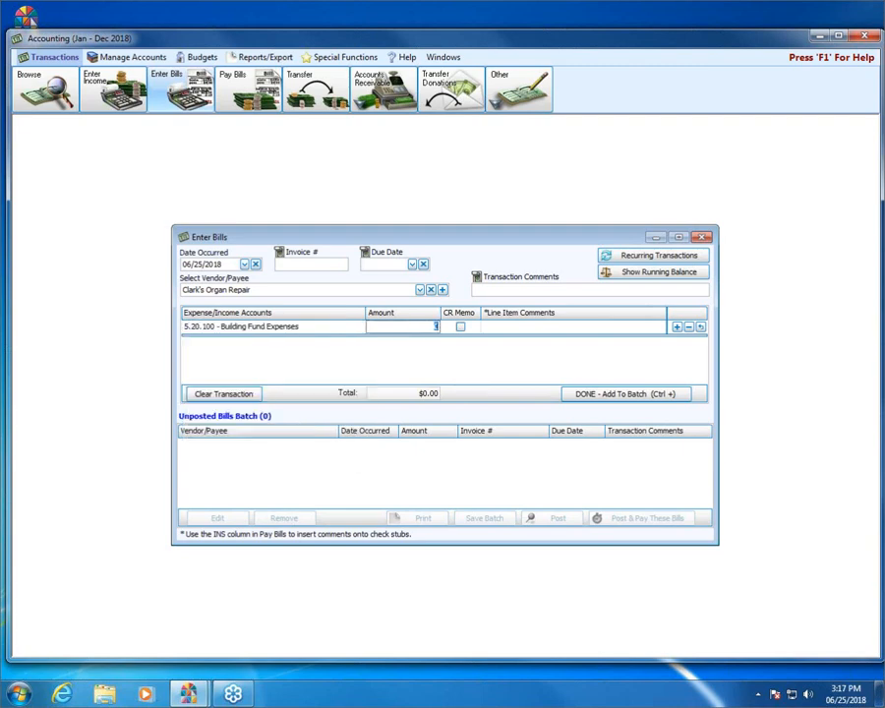
type("1200.00")
left_click(594, 395)
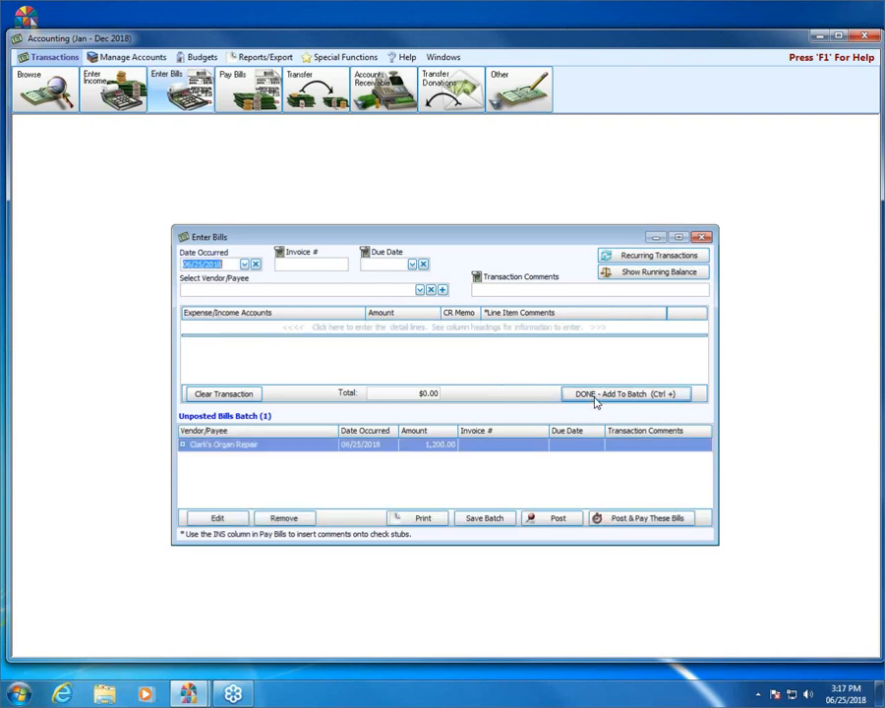
left_click(649, 521)
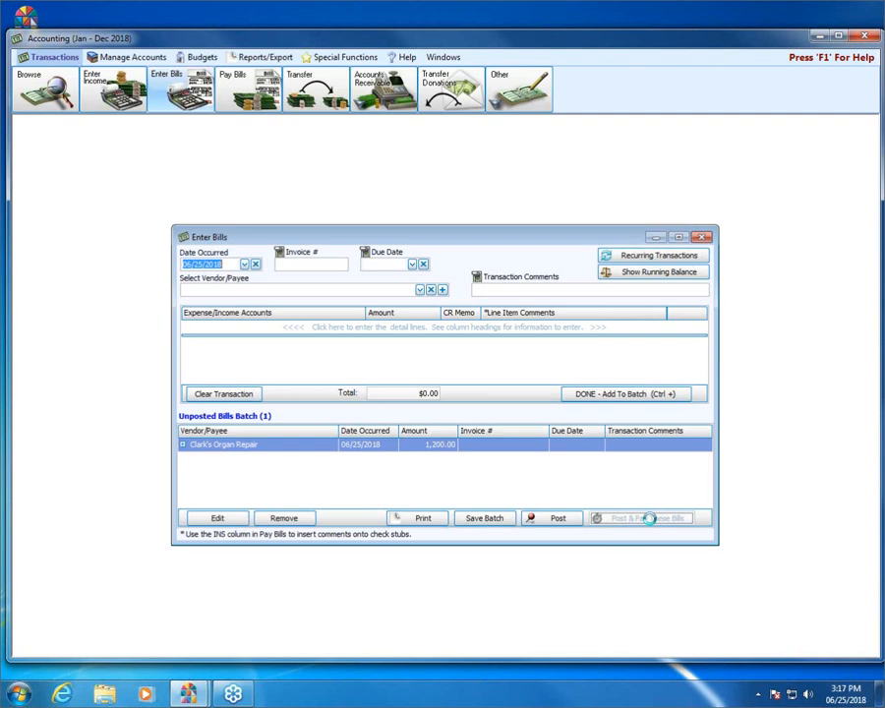
left_click(561, 385)
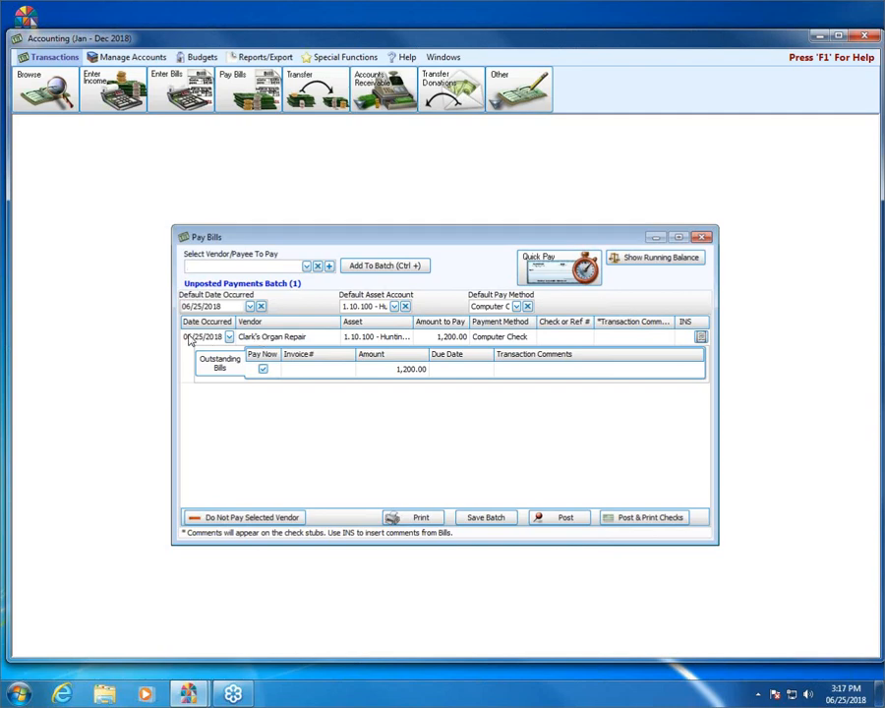
- Pay the Clark's Organ Repair bill from 1.10.150 - Chase Bank Visa by Credit Card, post it without printing, and close Pay Bills
left_click(394, 307)
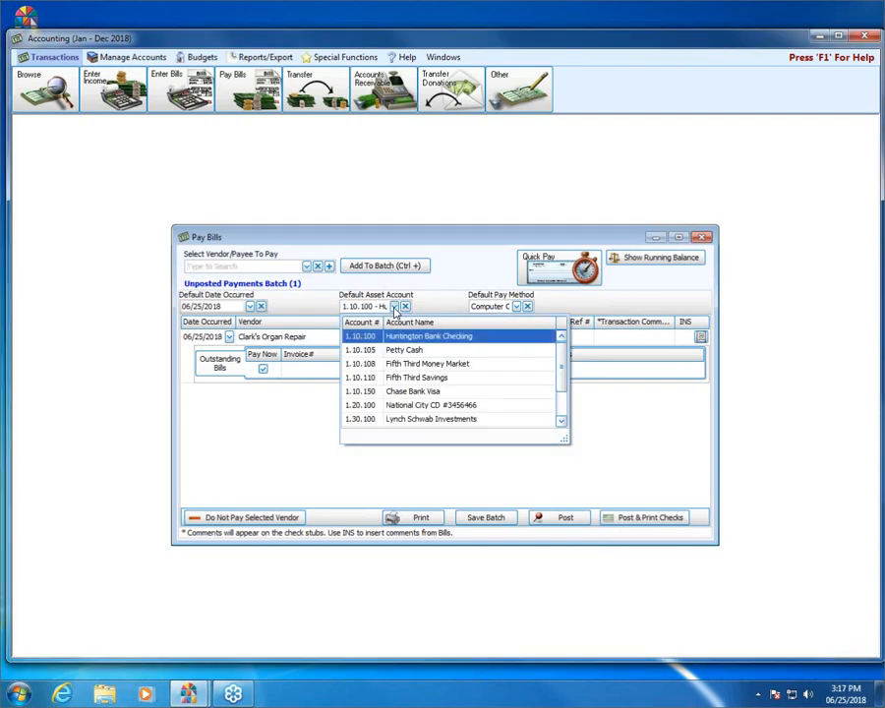
left_click(412, 392)
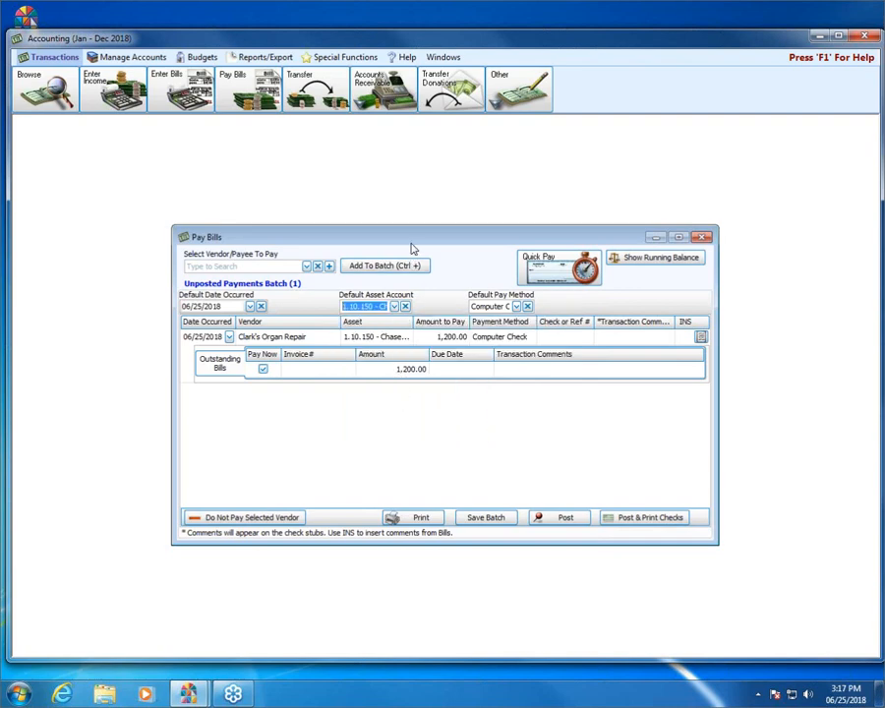
left_click(516, 306)
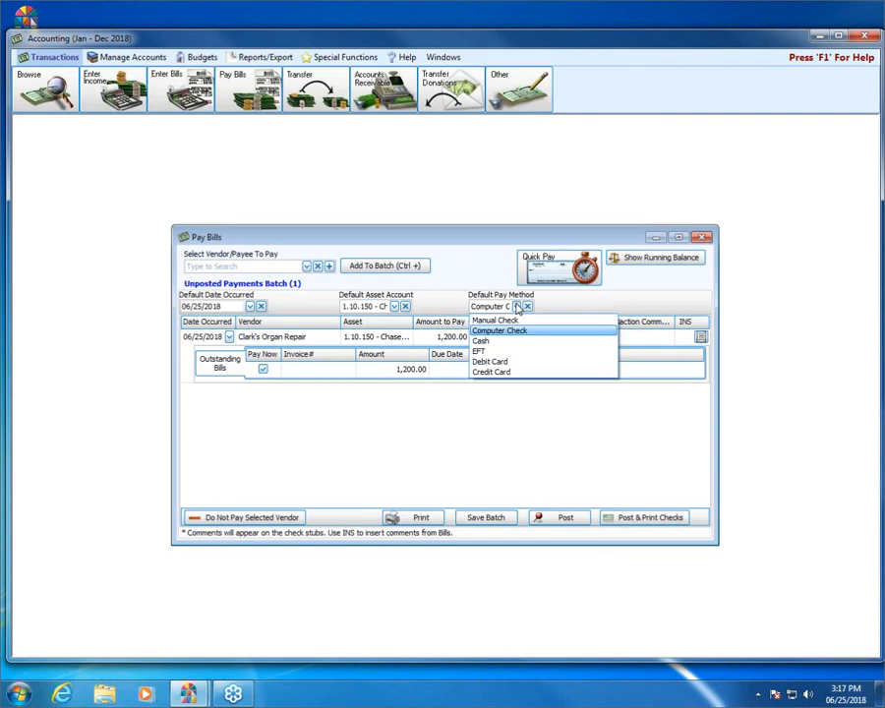
left_click(504, 372)
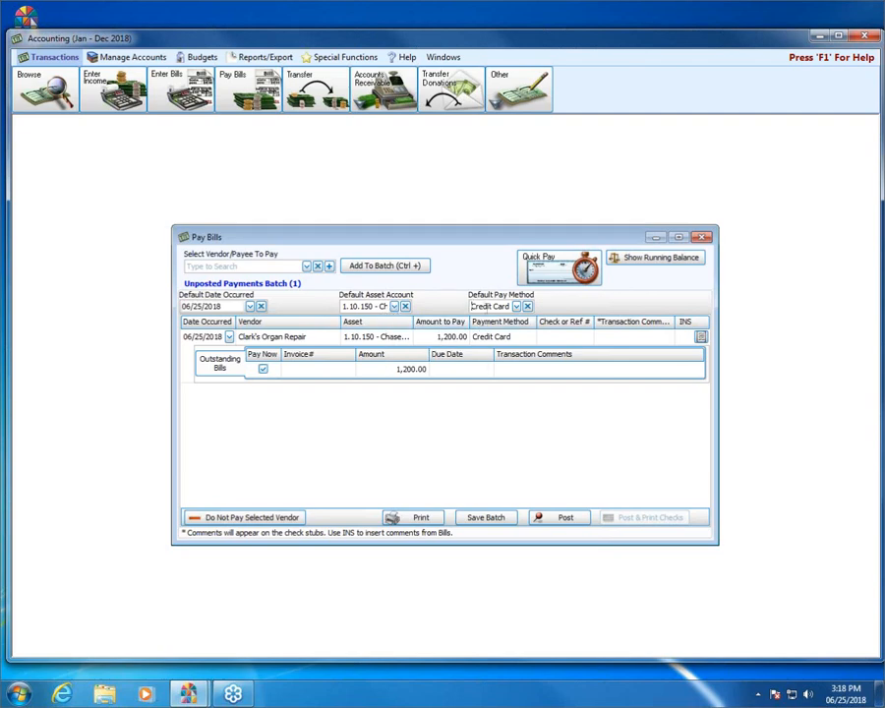
left_click(543, 517)
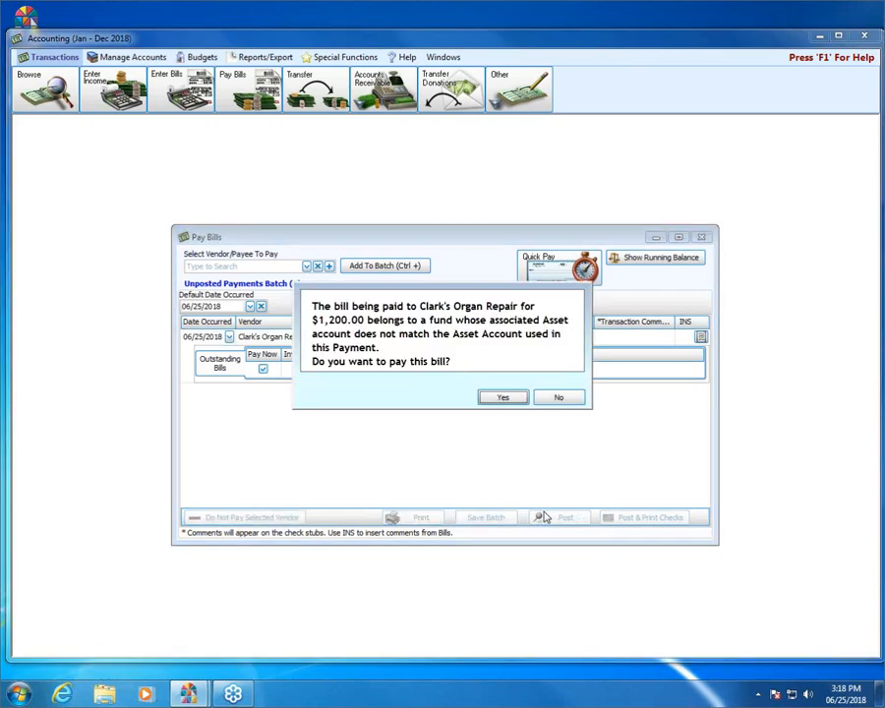
left_click(502, 397)
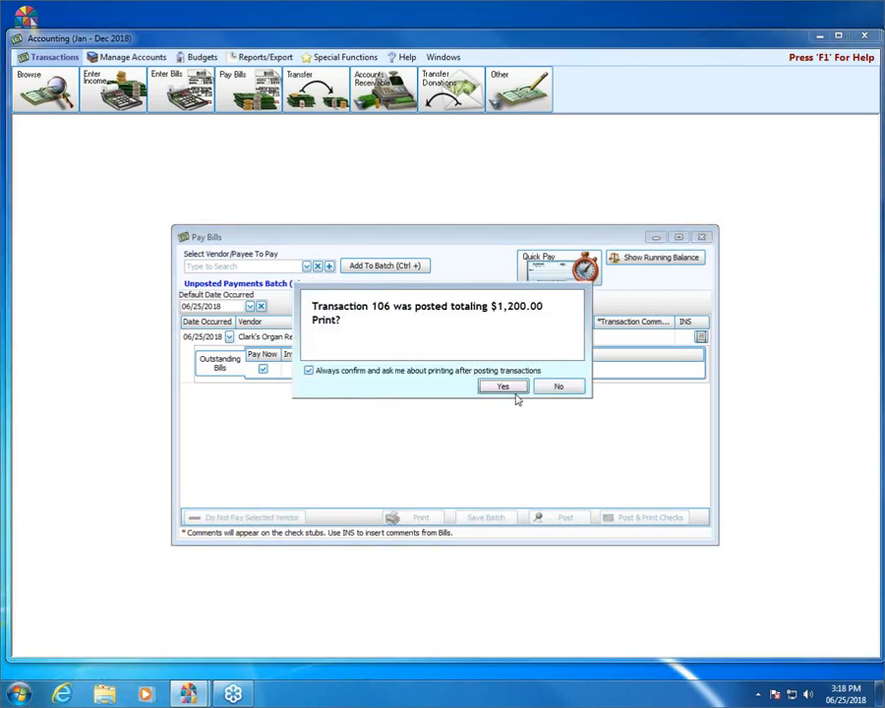
left_click(548, 388)
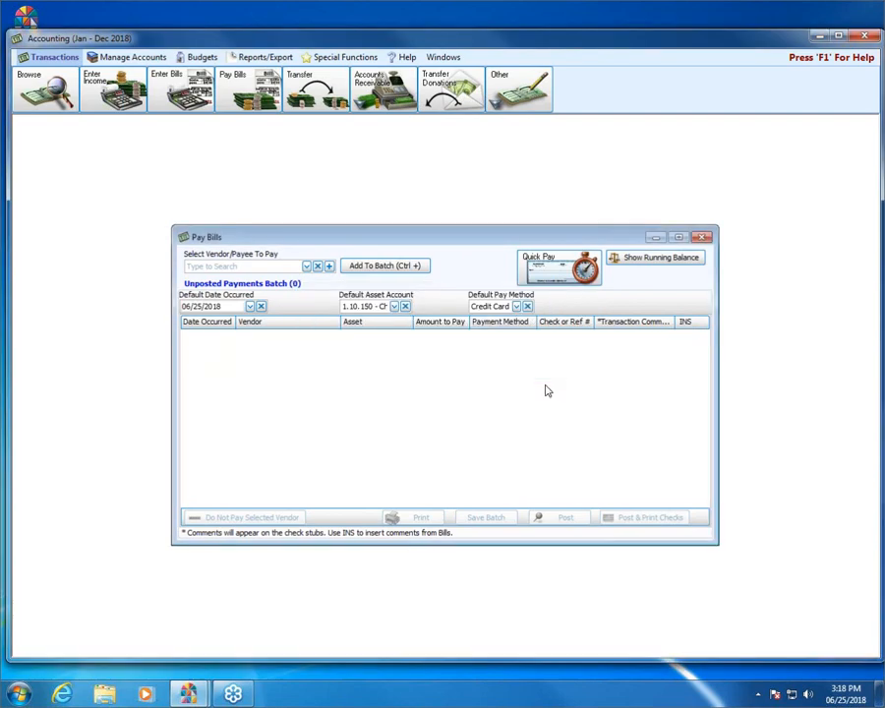
left_click(702, 237)
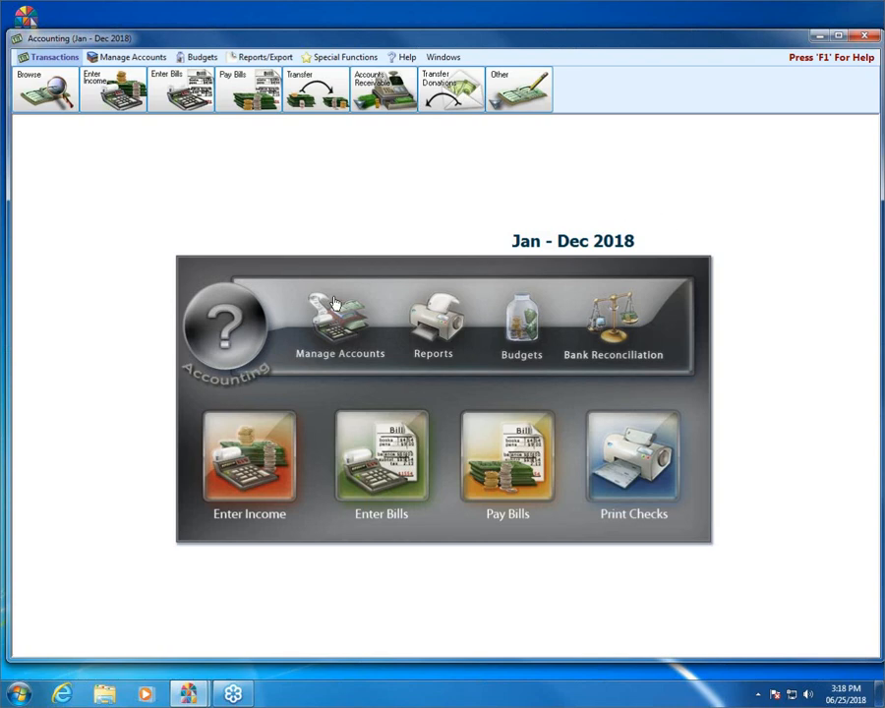
- Review the monthly balances and bank details of the Chase Bank Visa account in the Chart of Accounts, and close it
left_click(336, 326)
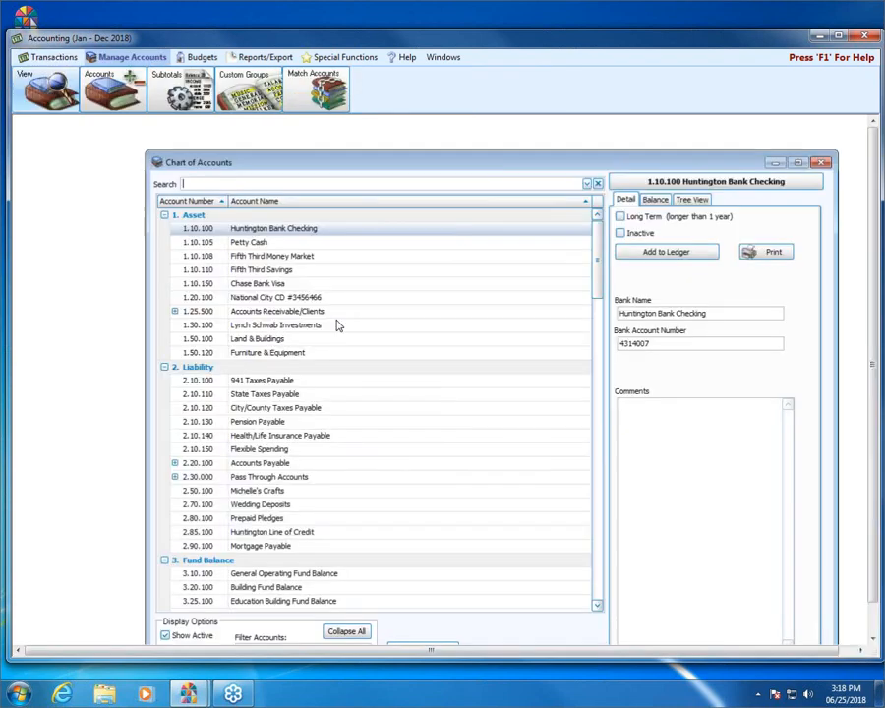
left_click(280, 284)
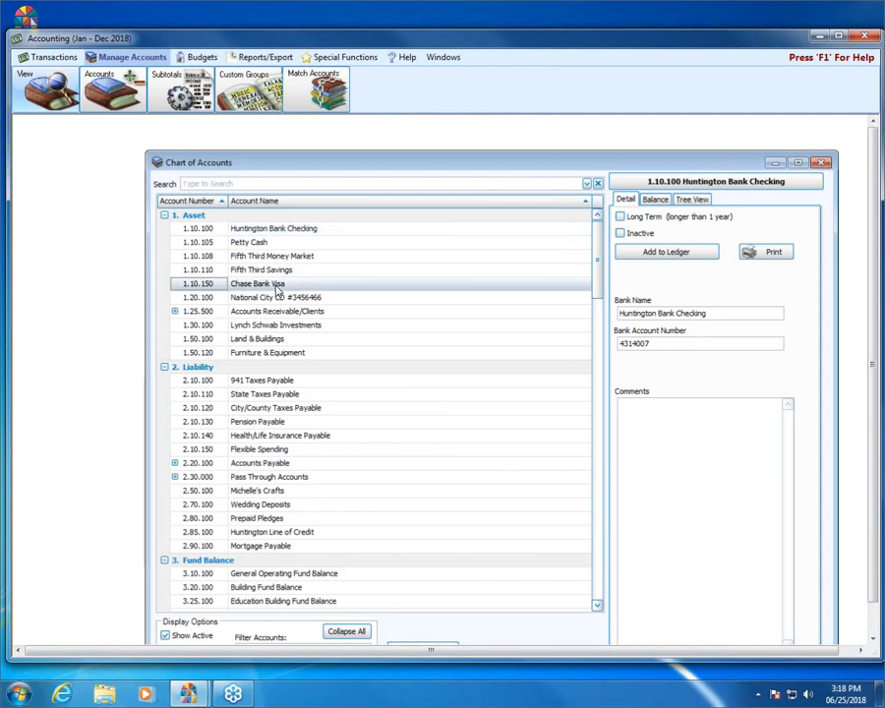
left_click(652, 199)
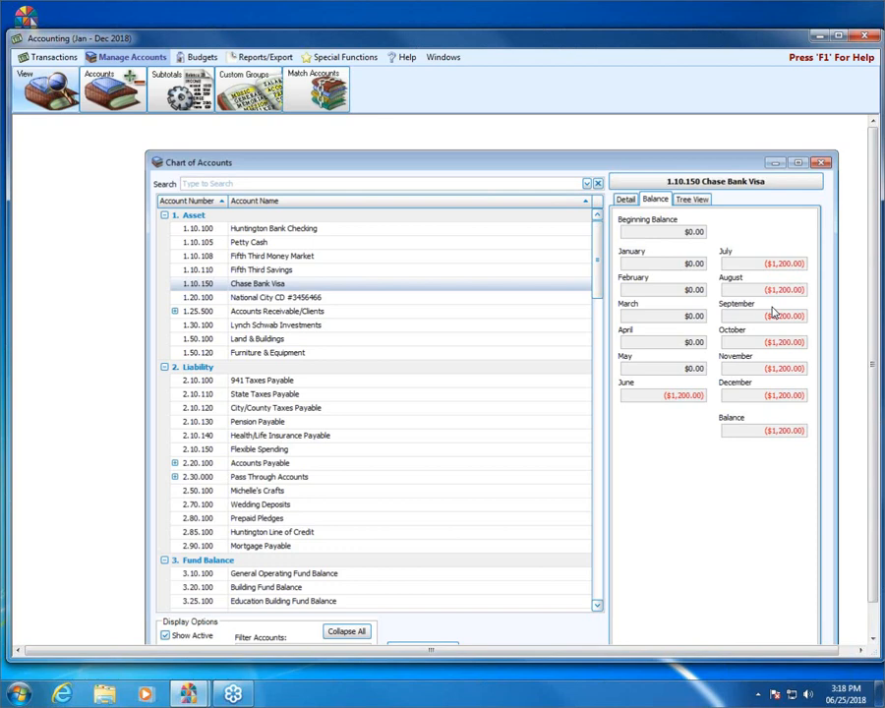
left_click(626, 201)
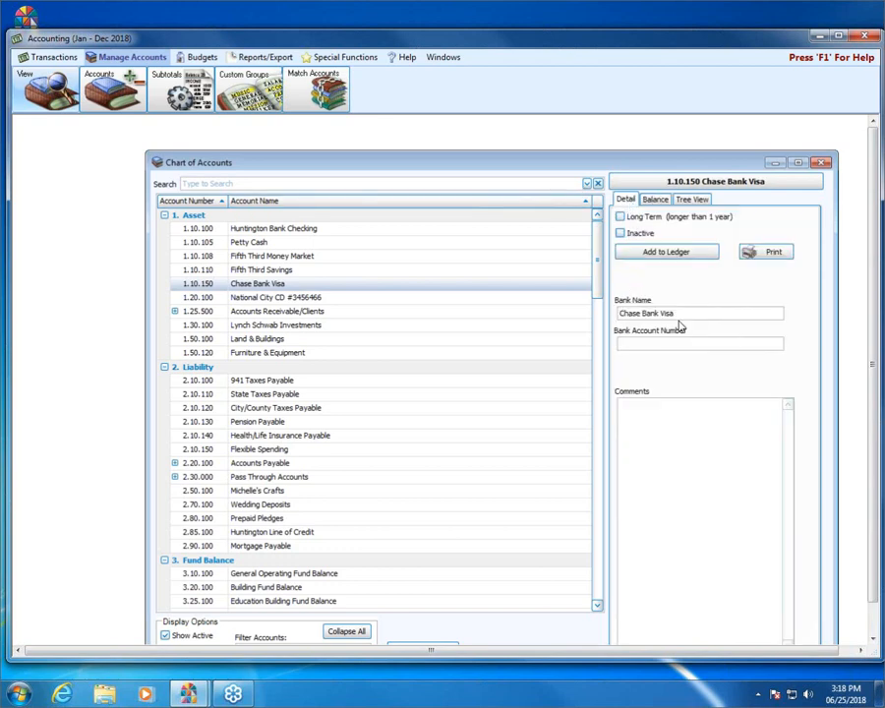
left_click(619, 313)
left_click(822, 162)
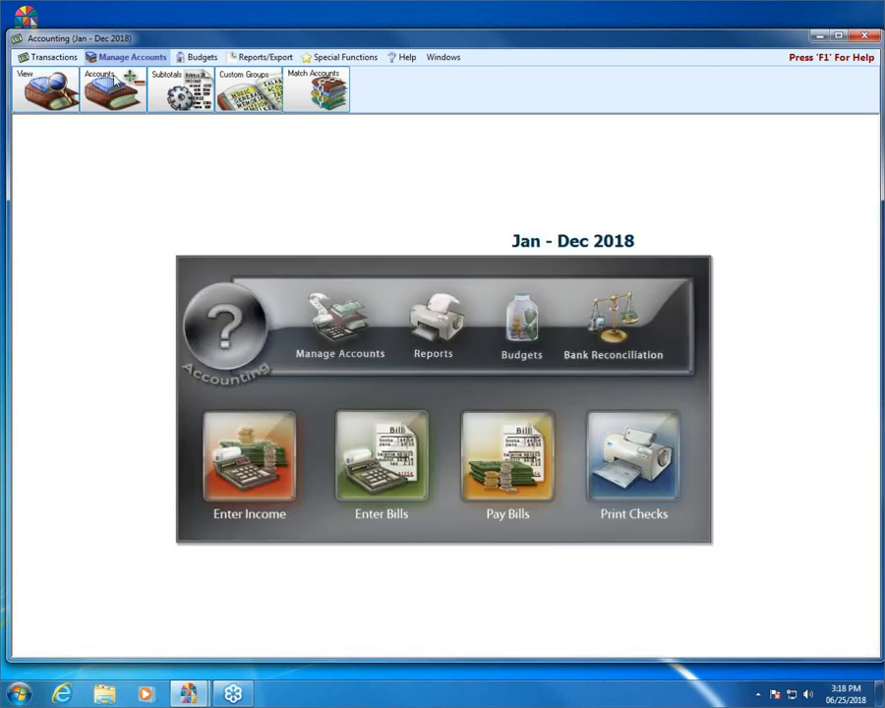
- Start a transfer dated 07/09/2018 from 1.10.100 - Huntington Bank Checking to 1.10.150 - Chase Bank Visa
left_click(50, 59)
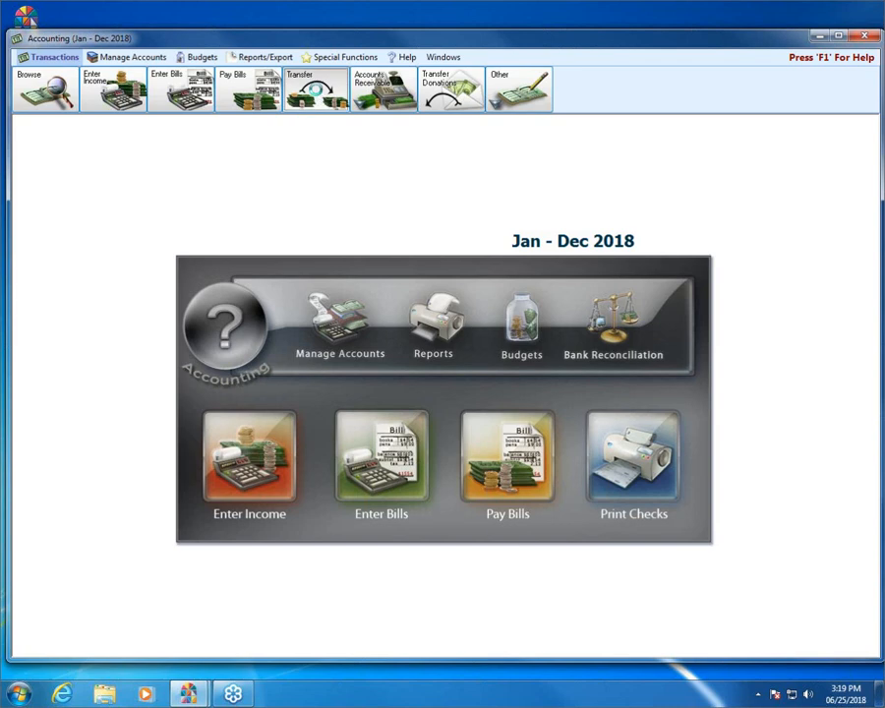
left_click(316, 92)
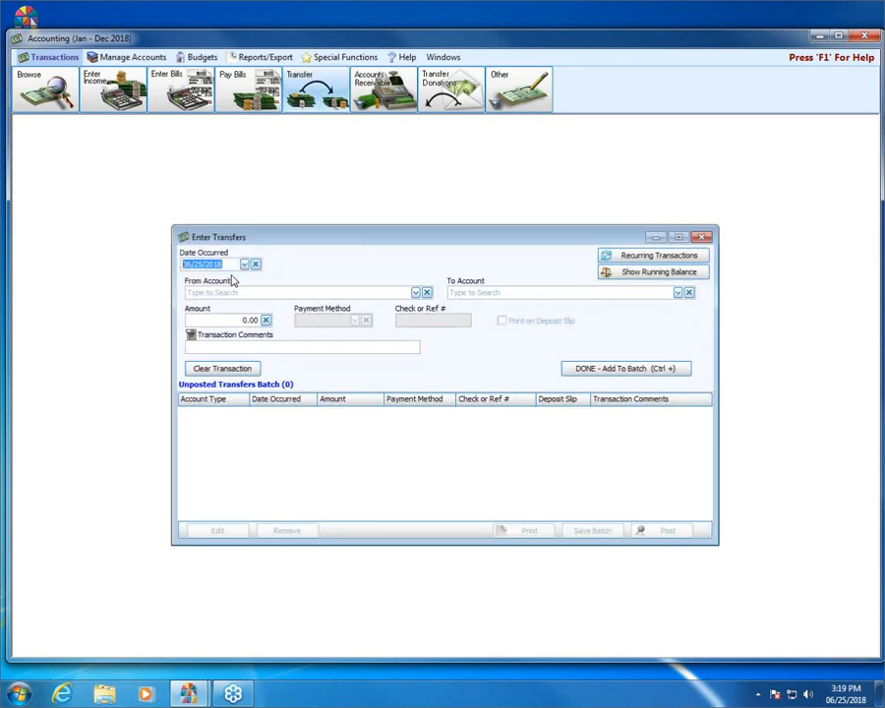
left_click(243, 267)
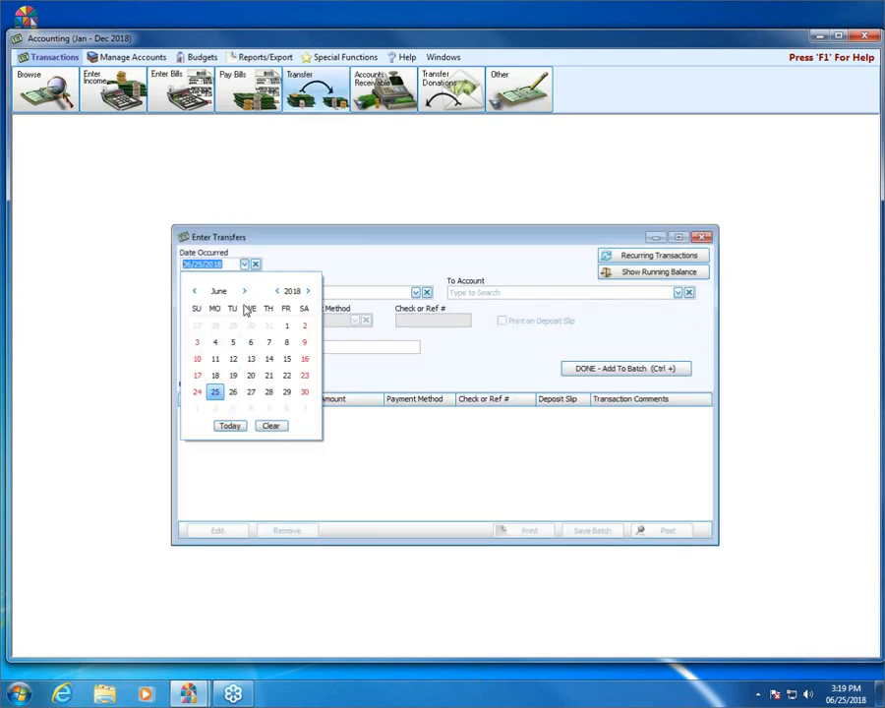
left_click(244, 292)
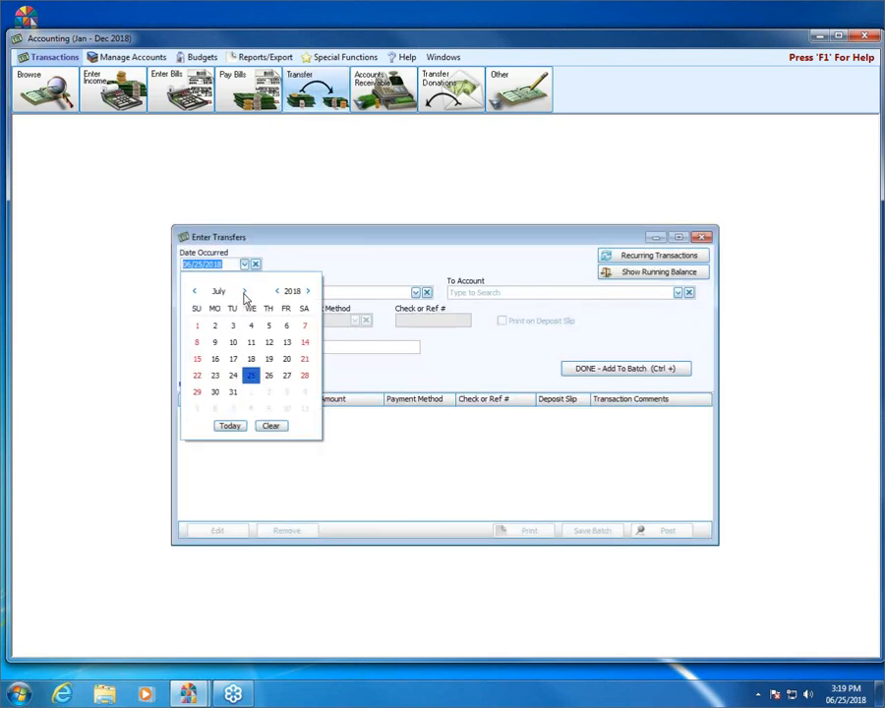
left_click(216, 341)
left_click(244, 292)
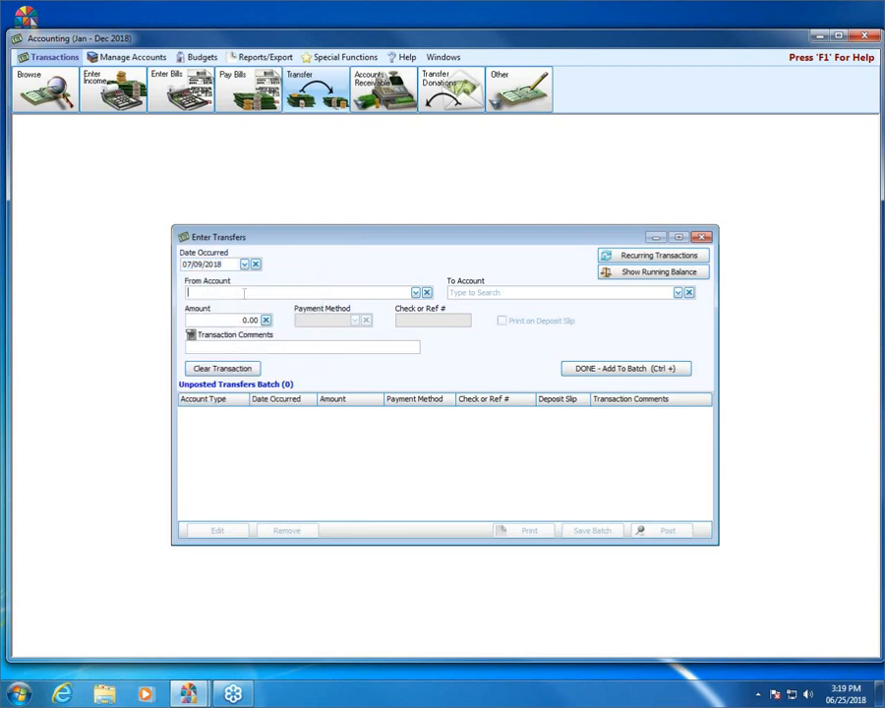
type("hunt")
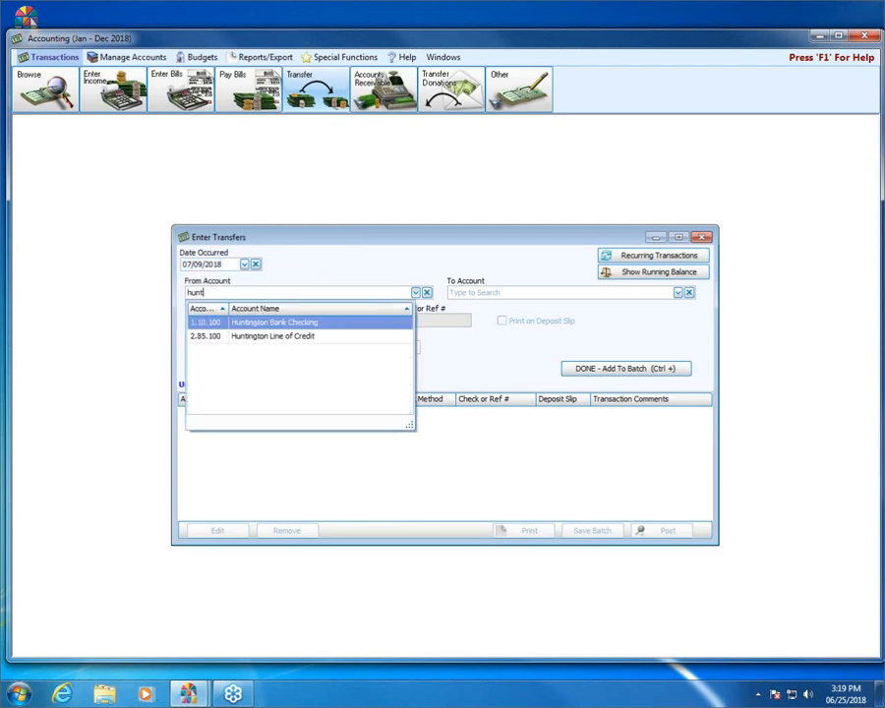
left_click(250, 321)
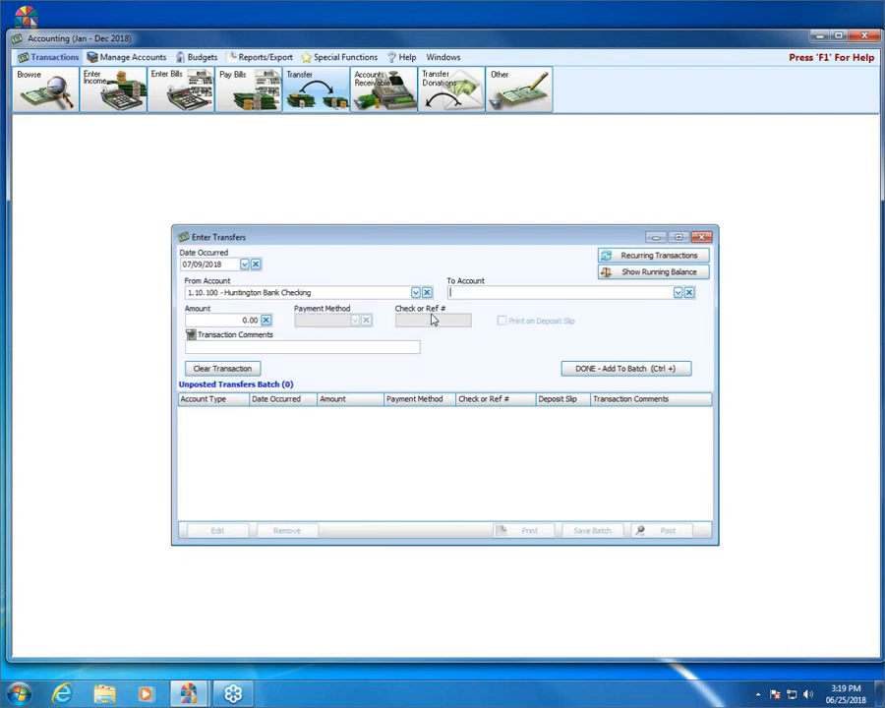
type("chase")
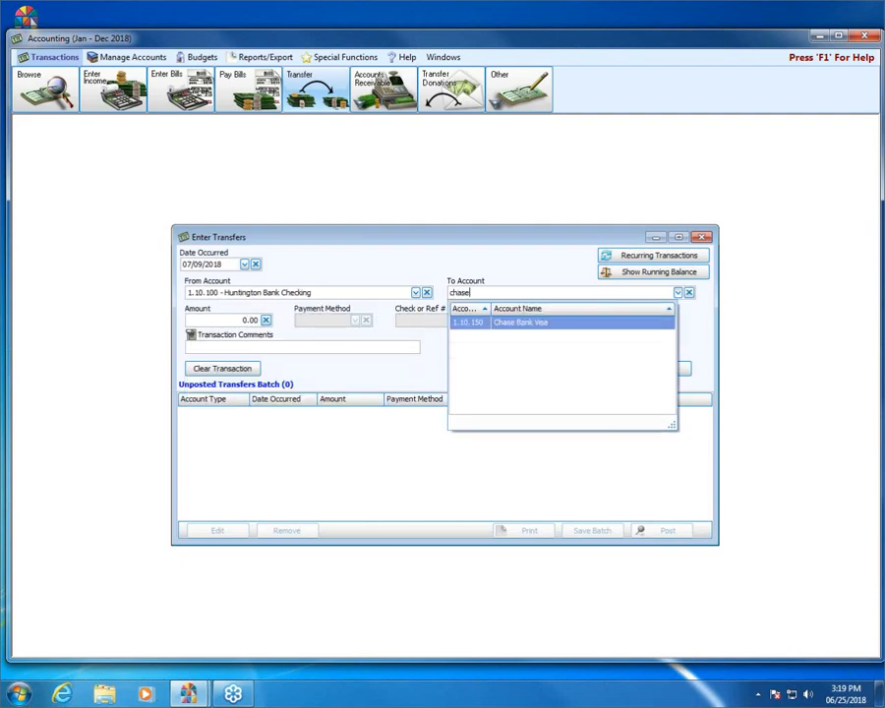
key("Return")
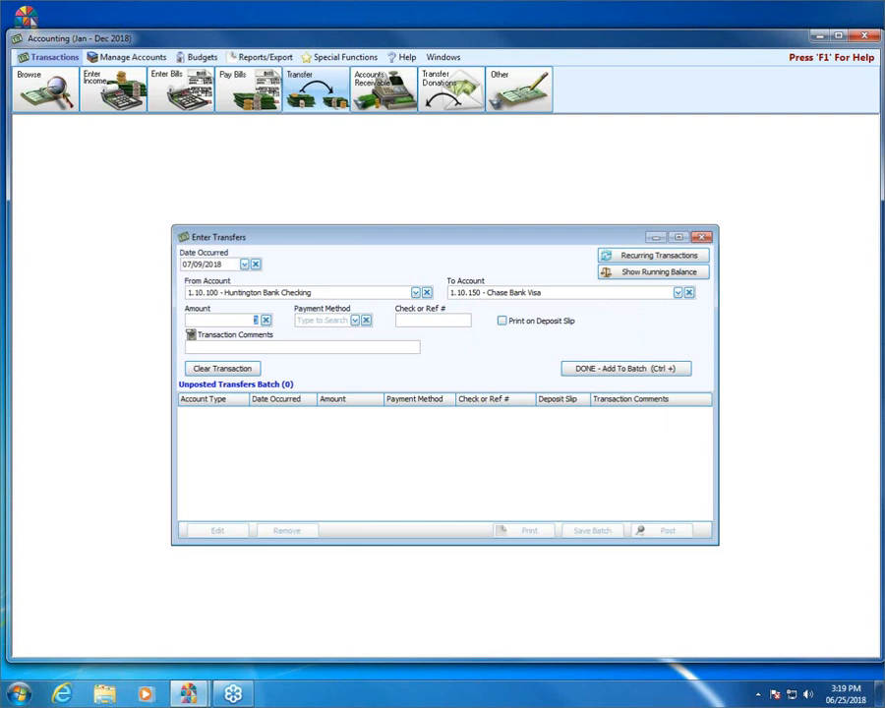
- Set the transfer amount to 1200.00 with Computer Check as payment method, and add the transfer to the batch
type("1200.0")
left_click(355, 321)
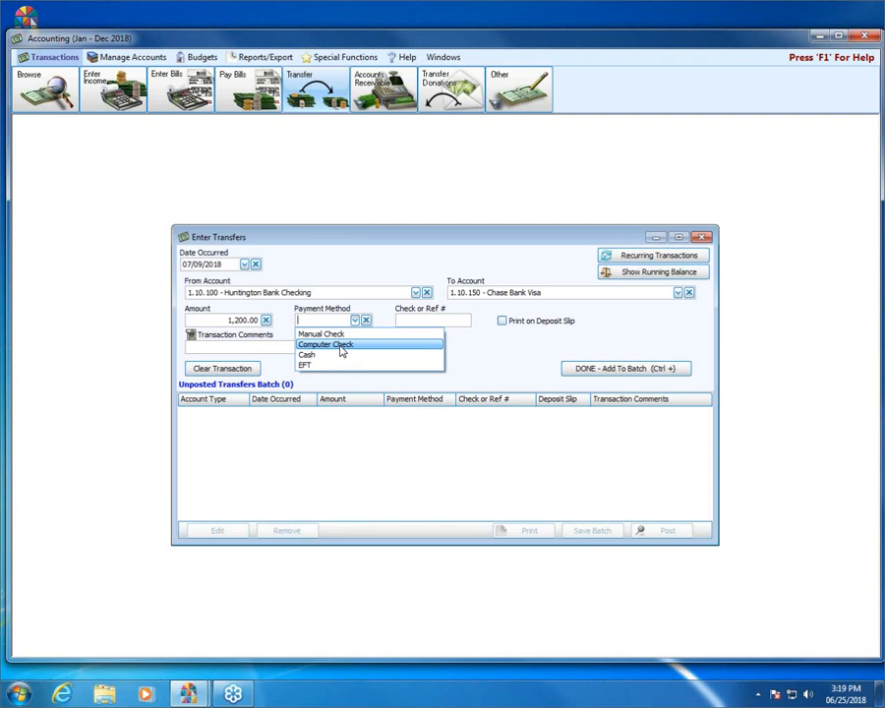
left_click(340, 346)
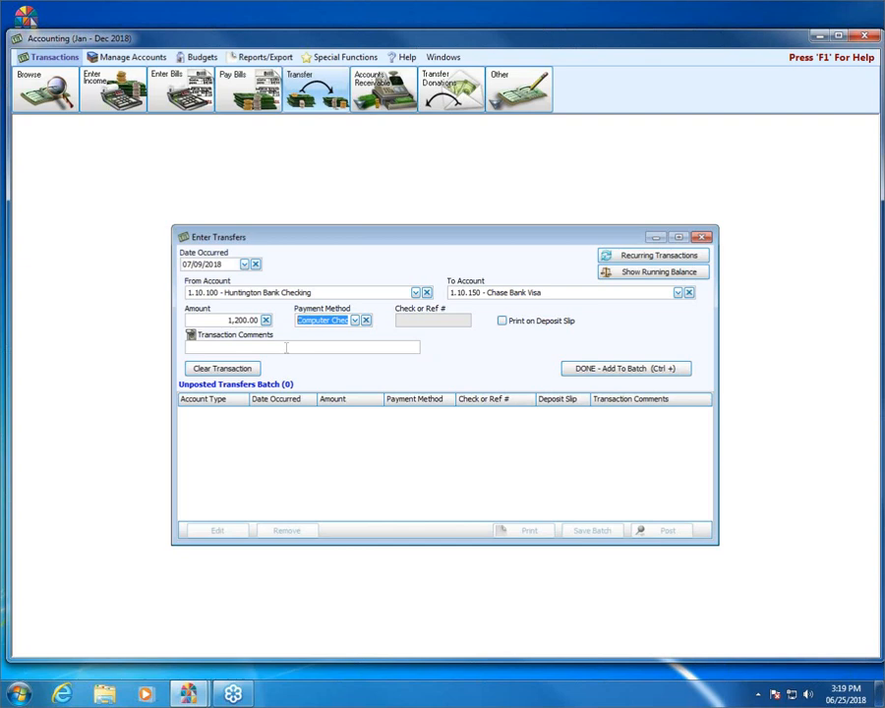
left_click(593, 372)
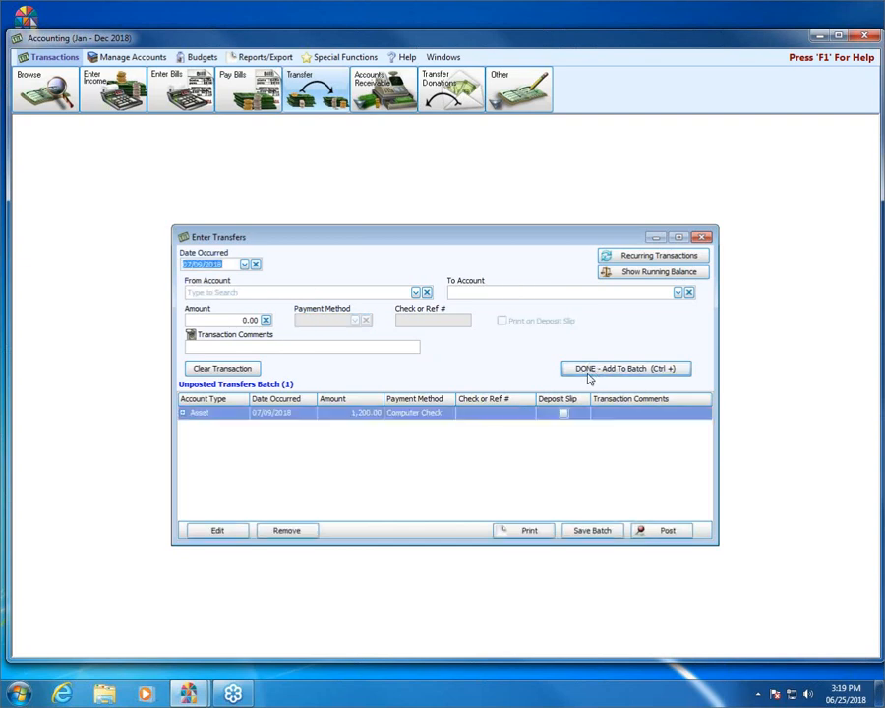
- Check the running balances of the transfer batch, and post the batch on exit without printing
left_click(652, 277)
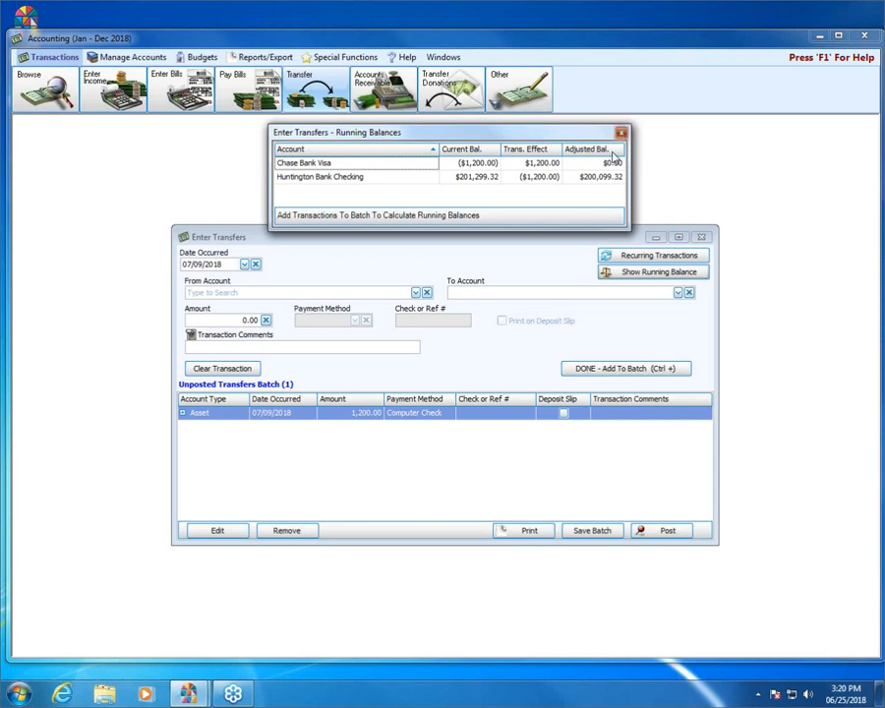
left_click(621, 131)
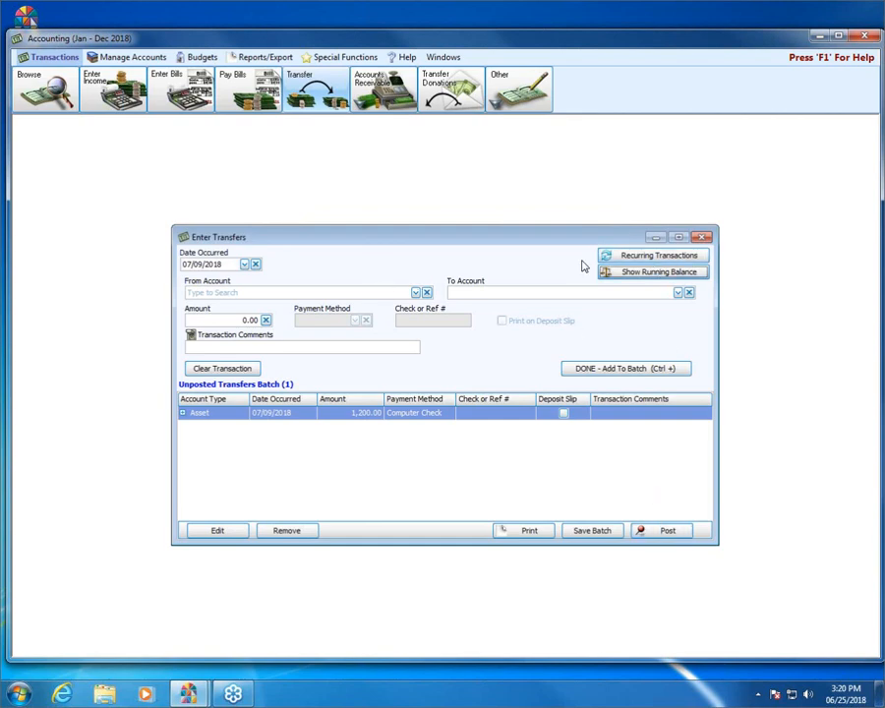
left_click(701, 237)
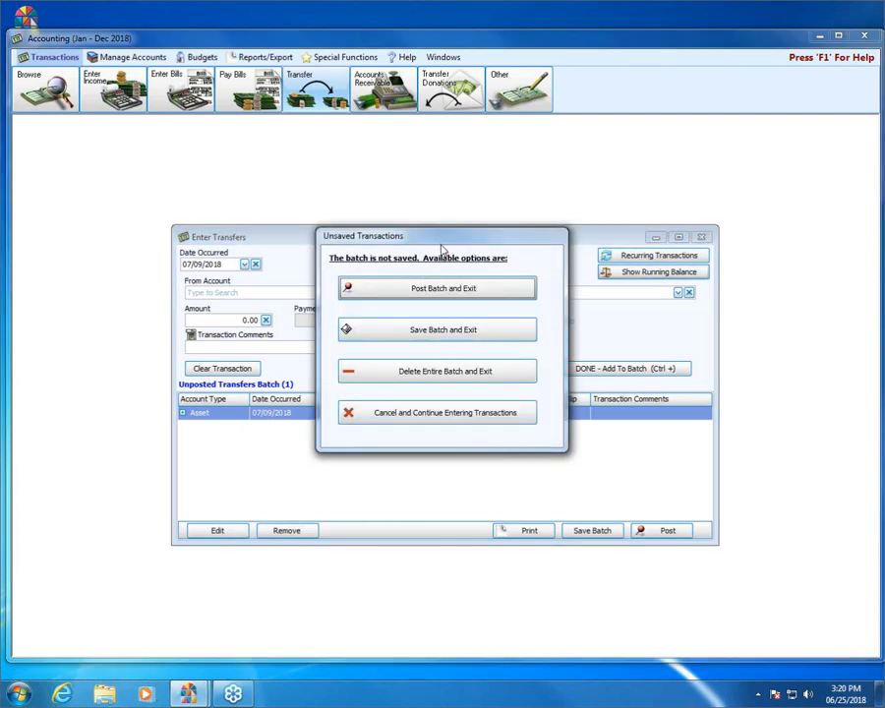
left_click(437, 332)
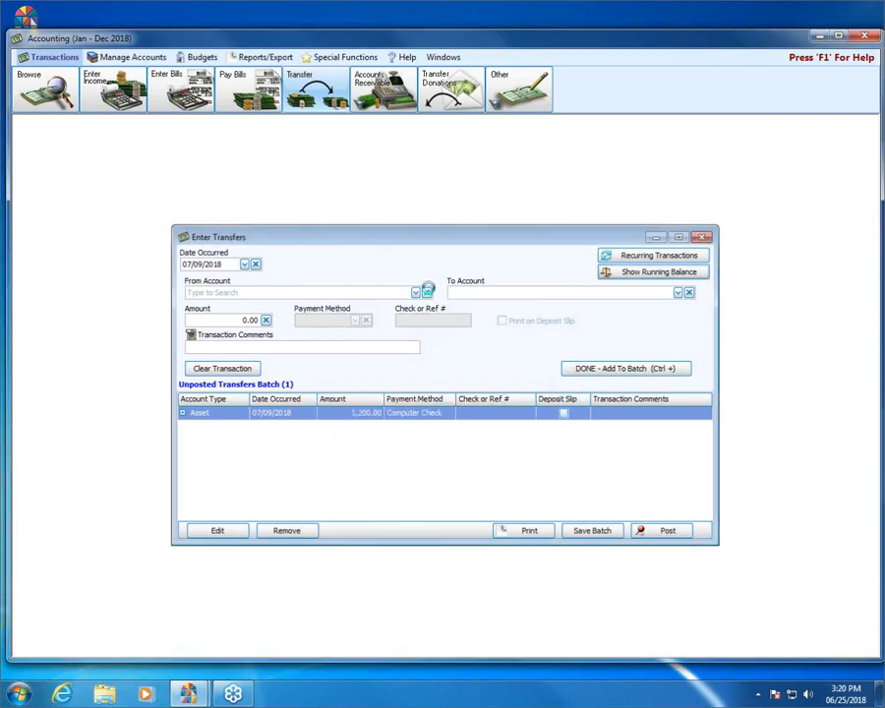
left_click(558, 385)
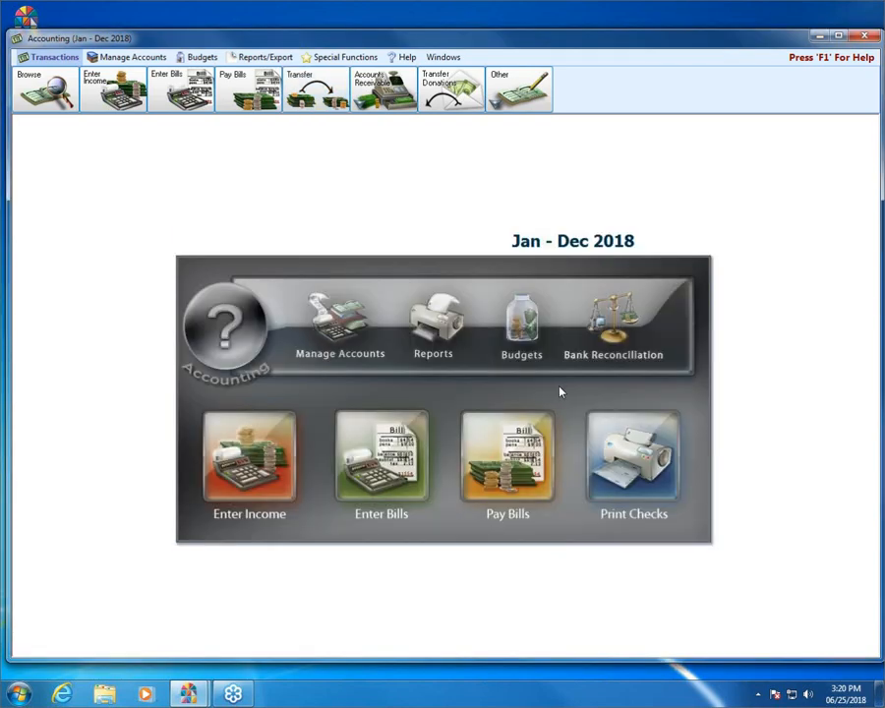
- Review the Huntington Bank Checking checks waiting to print, close the list without printing, and exit the Accounting module
left_click(632, 482)
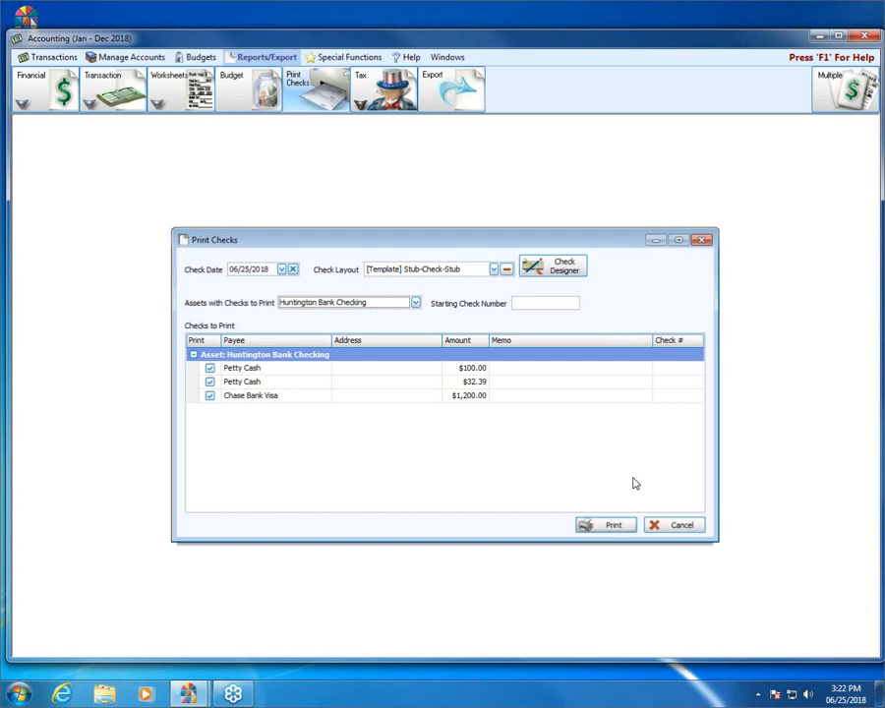
left_click(699, 241)
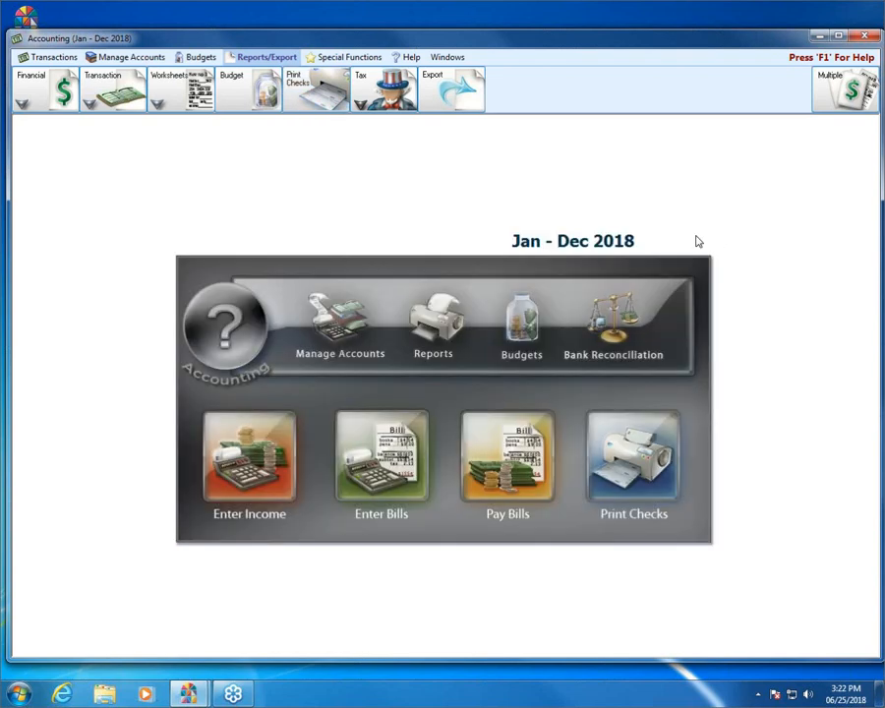
left_click(863, 41)
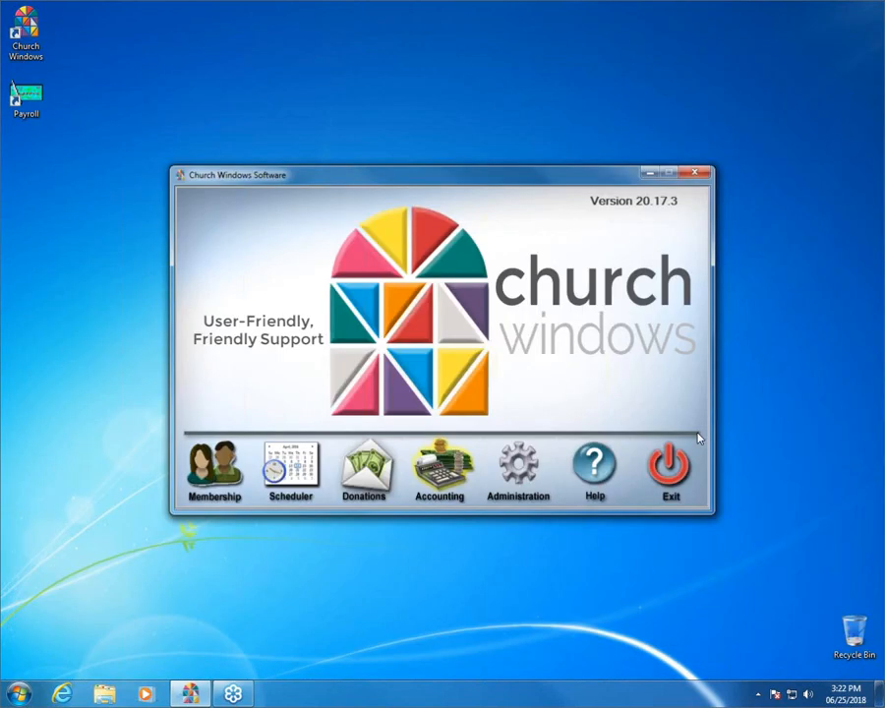